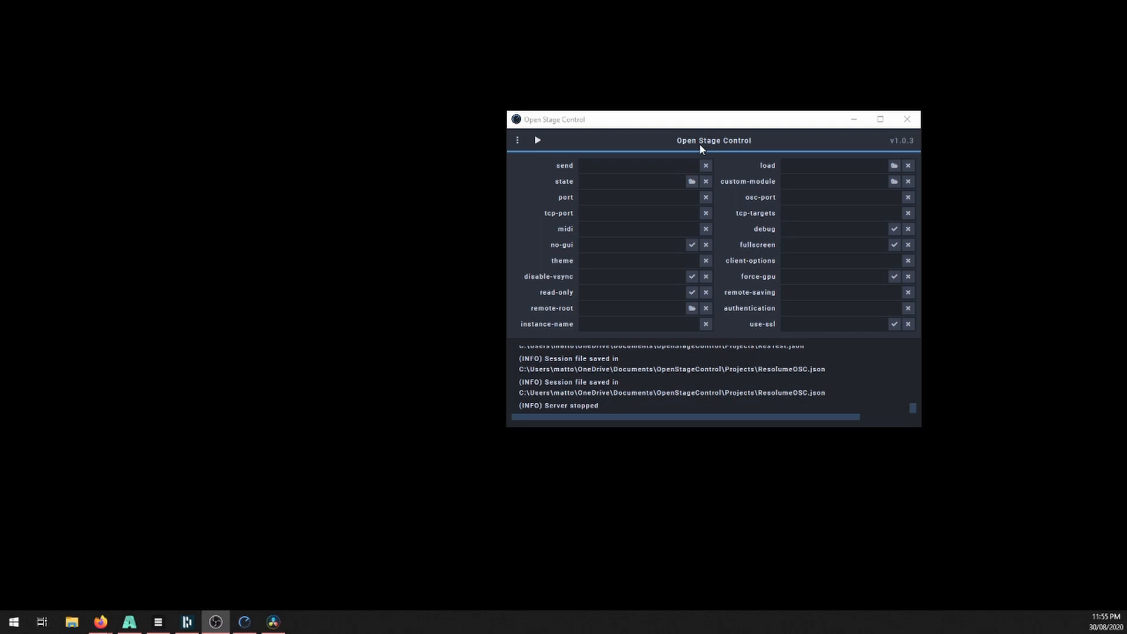
# - Try 127.0.0.1:7000 as the default send target for all widgets
pyautogui.moveTo(640, 123); pyautogui.dragTo(689, 106)
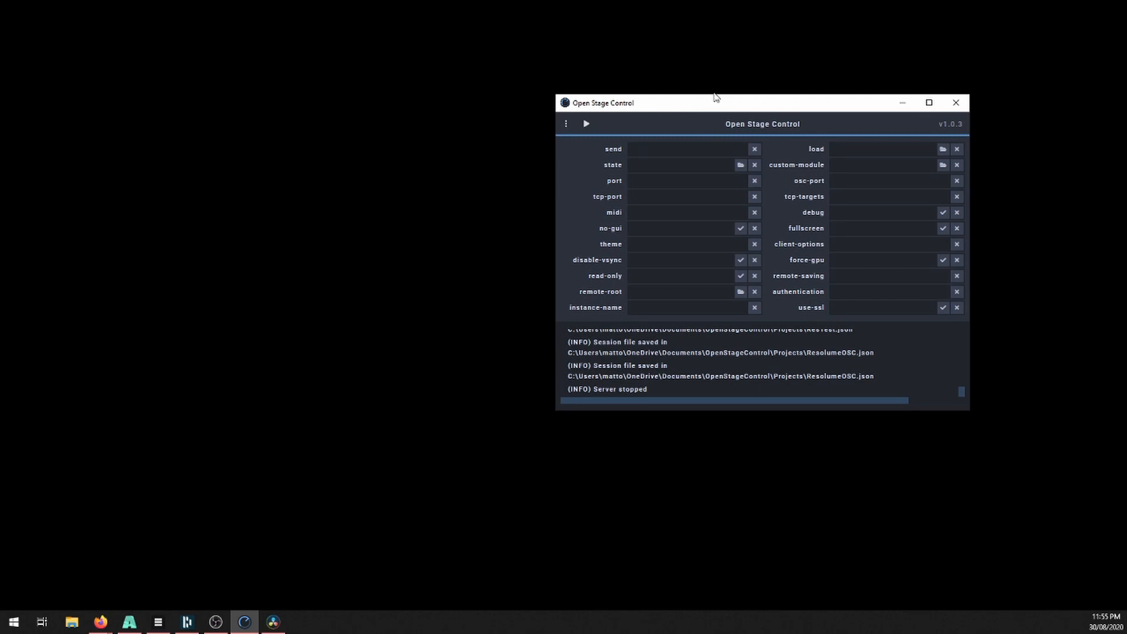
pyautogui.moveTo(718, 103); pyautogui.dragTo(786, 119)
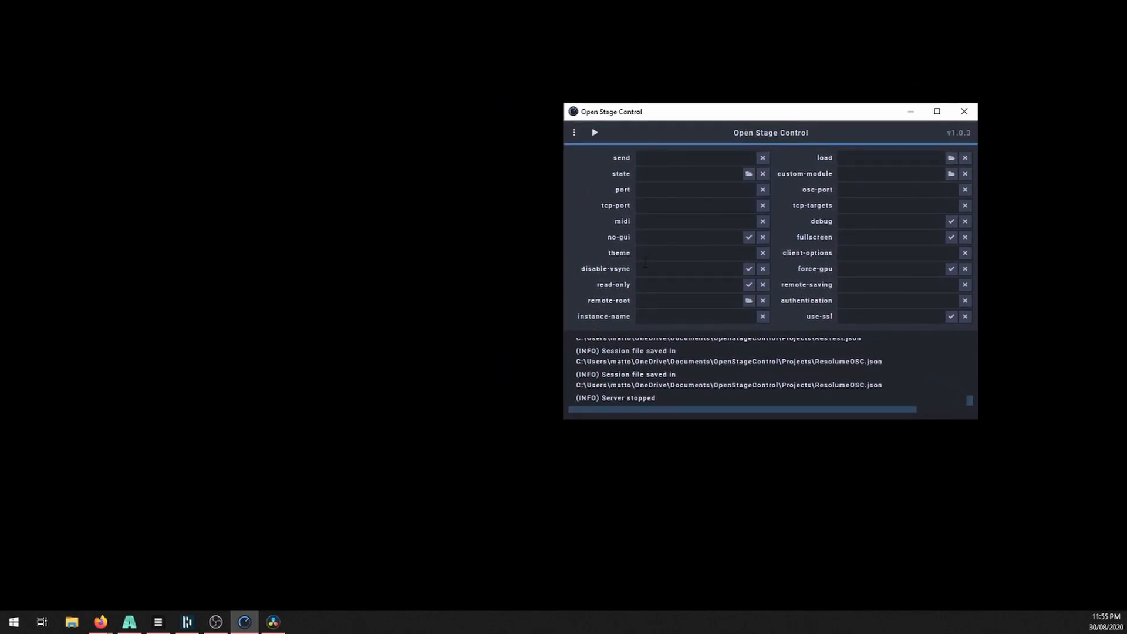
pyautogui.click(618, 158)
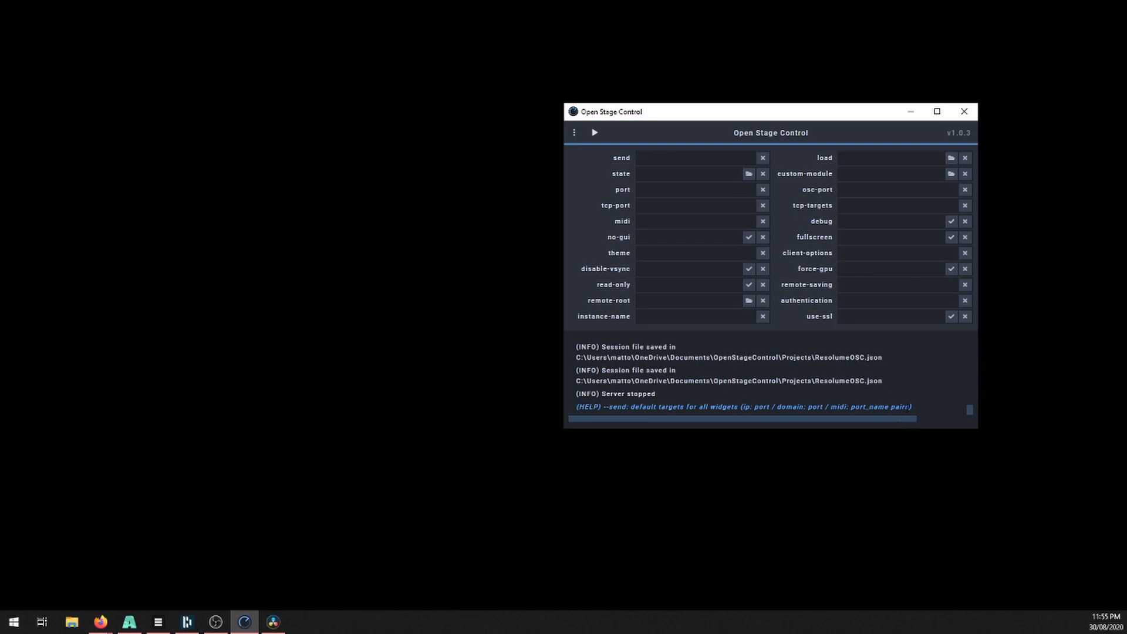
pyautogui.write('127.0.0.1:7000')
pyautogui.moveTo(690, 159); pyautogui.dragTo(558, 157)
pyautogui.press('BackSpace')
# - Set the OSC input port to 7001 and start the server
pyautogui.click(822, 188)
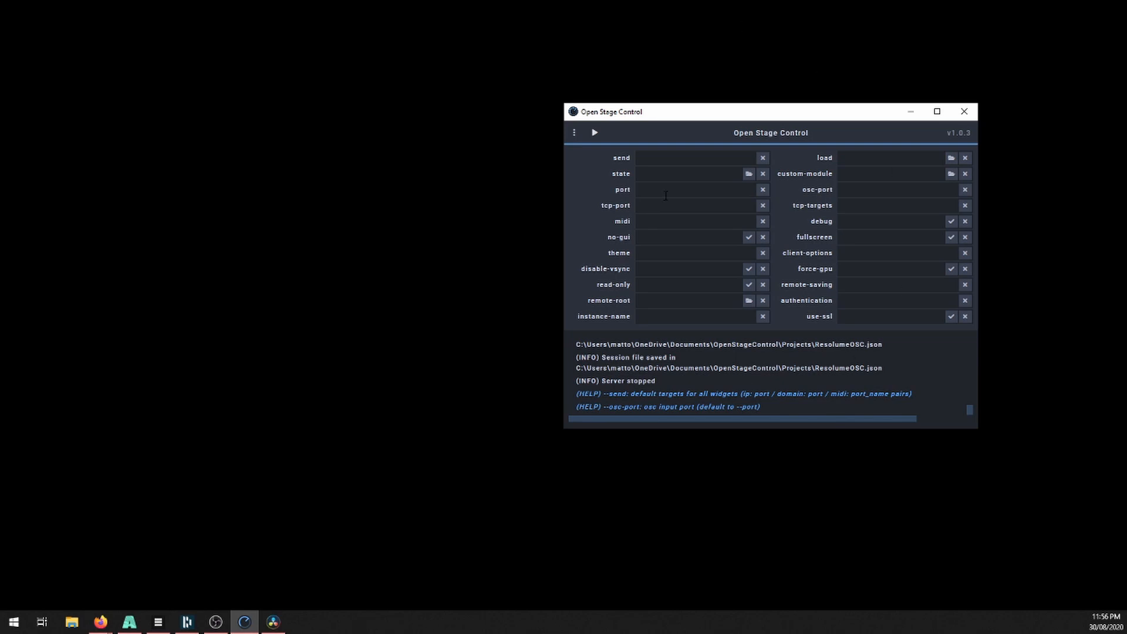
pyautogui.write('7001')
pyautogui.click(595, 133)
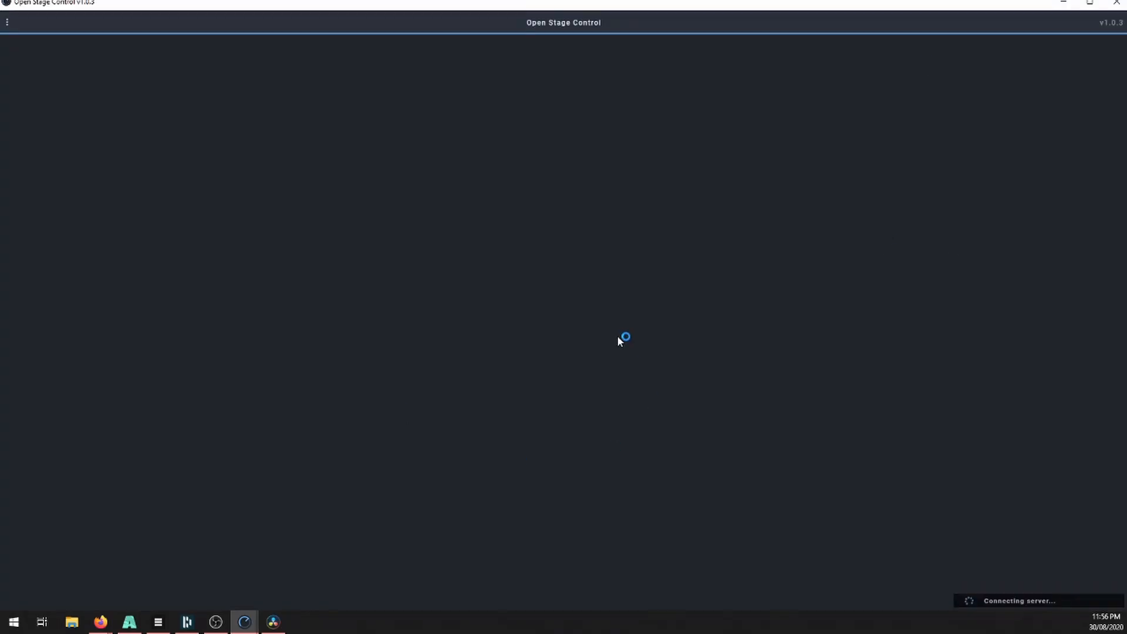
# - Create a new, empty session in the editor
pyautogui.click(8, 24)
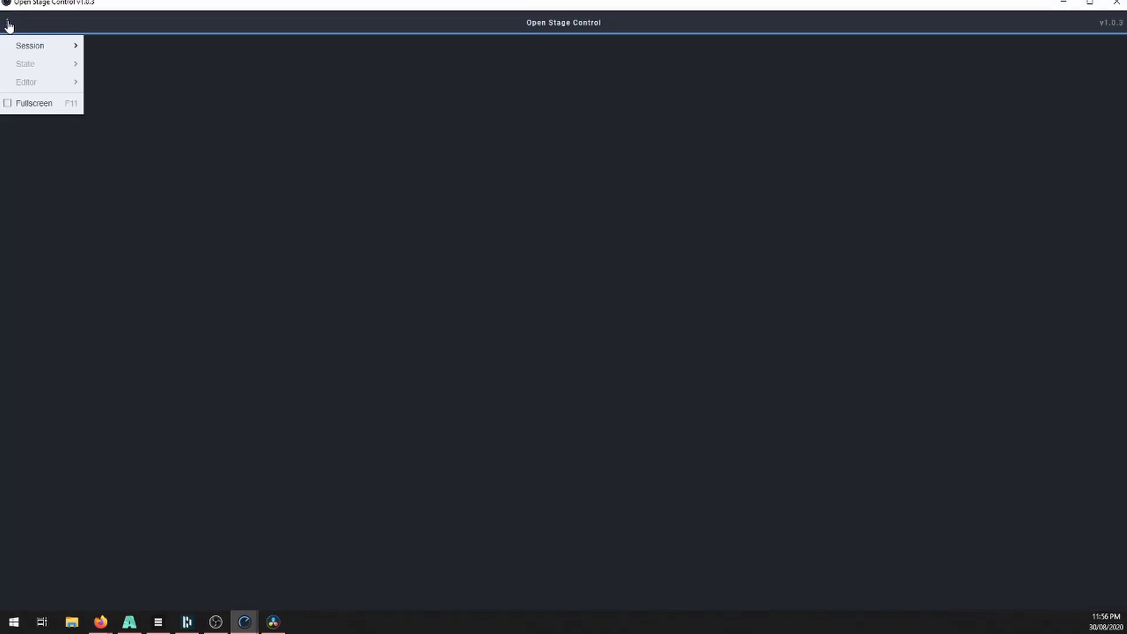
pyautogui.moveTo(75, 45)
pyautogui.click(121, 45)
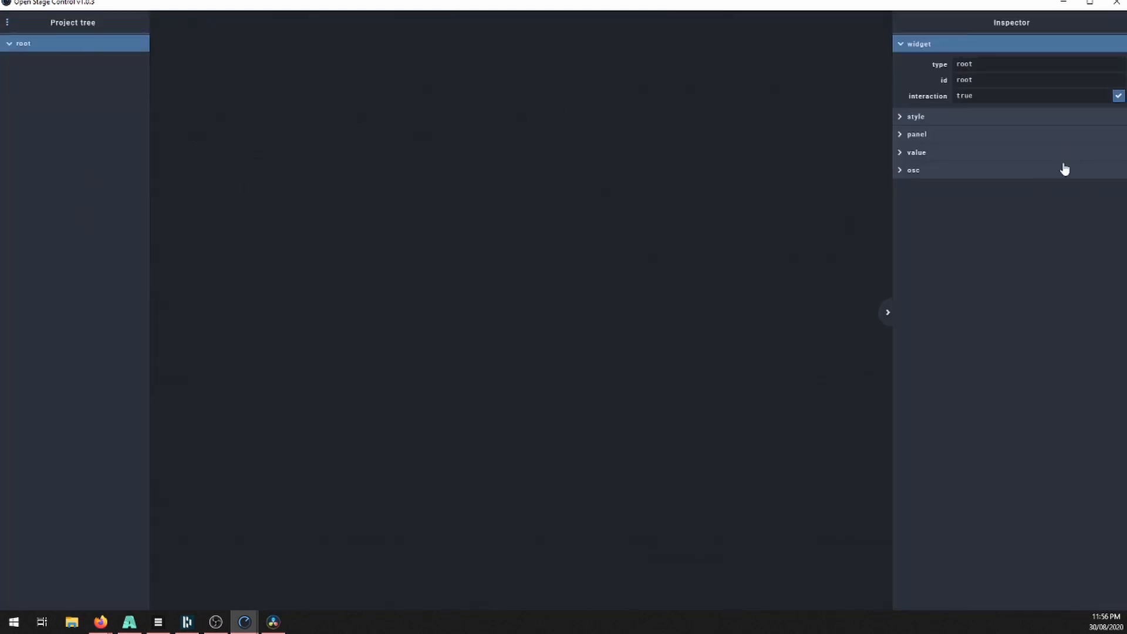
# - Add a fader widget and place it in the upper-left corner of the canvas
pyautogui.rightClick(292, 172)
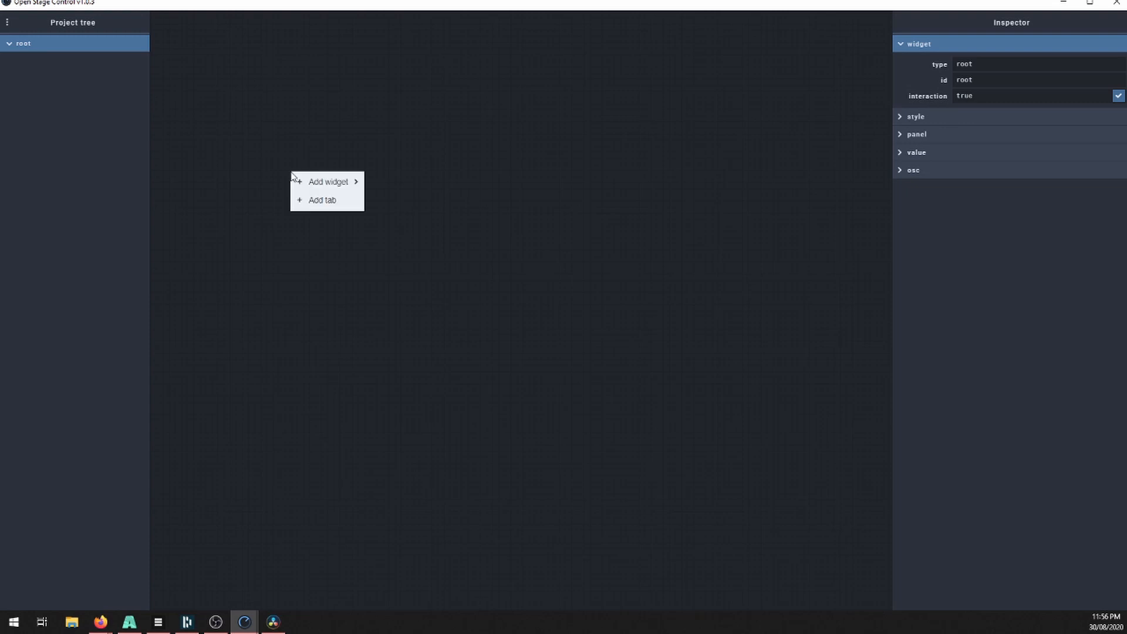
pyautogui.moveTo(317, 182)
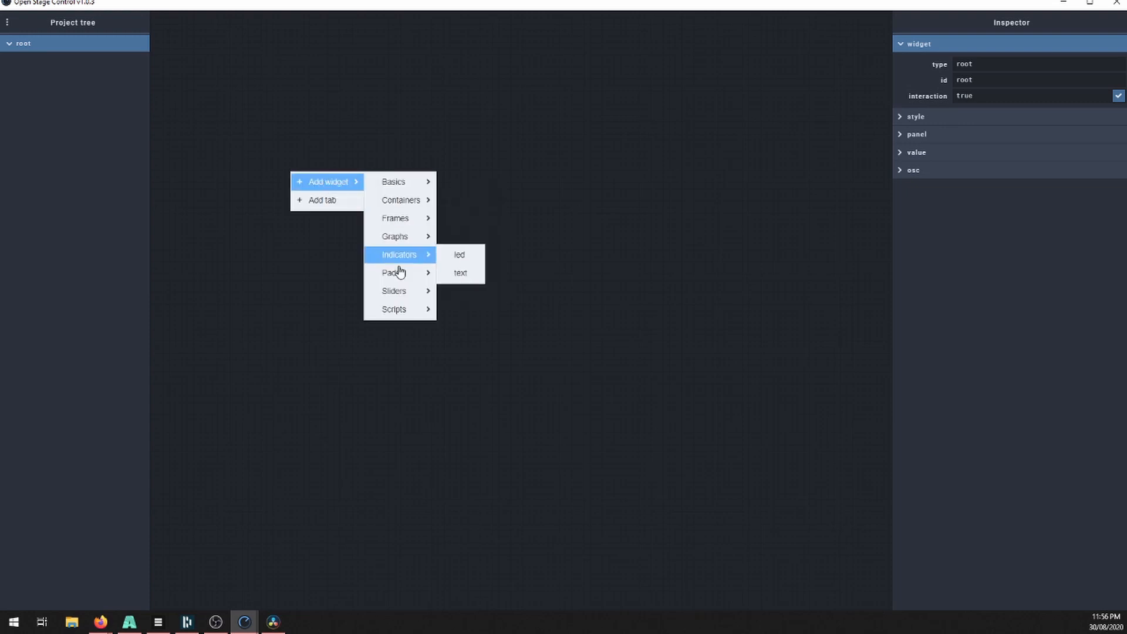
pyautogui.moveTo(394, 291)
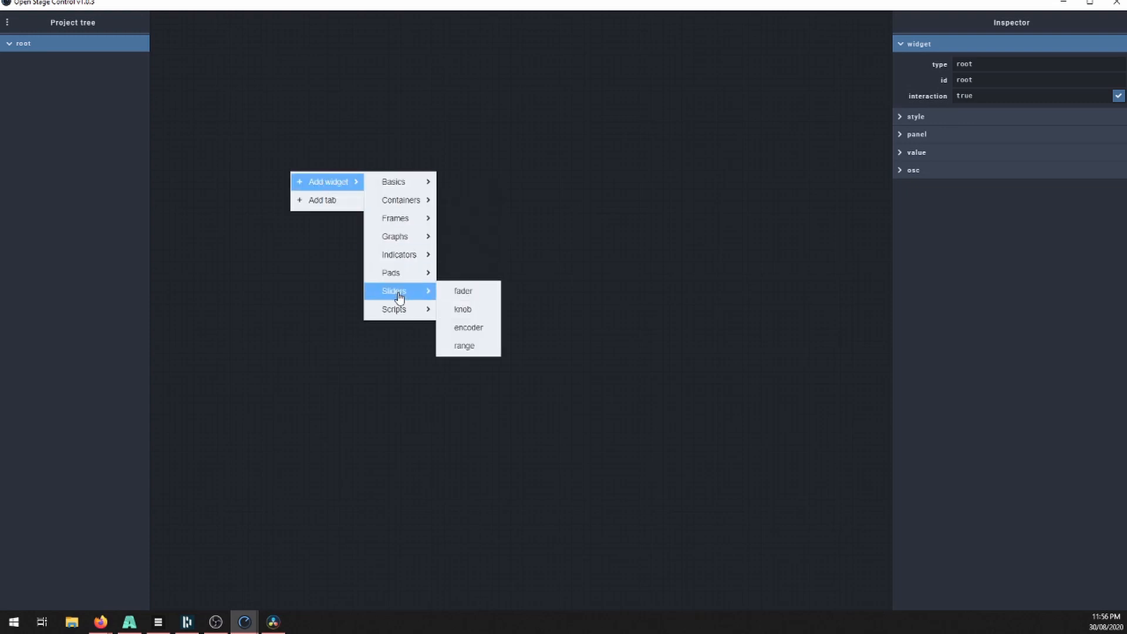
pyautogui.click(461, 298)
pyautogui.moveTo(297, 173); pyautogui.dragTo(199, 53)
# - Add a button widget and place it just to the right of the fader
pyautogui.rightClick(299, 125)
pyautogui.moveTo(347, 132)
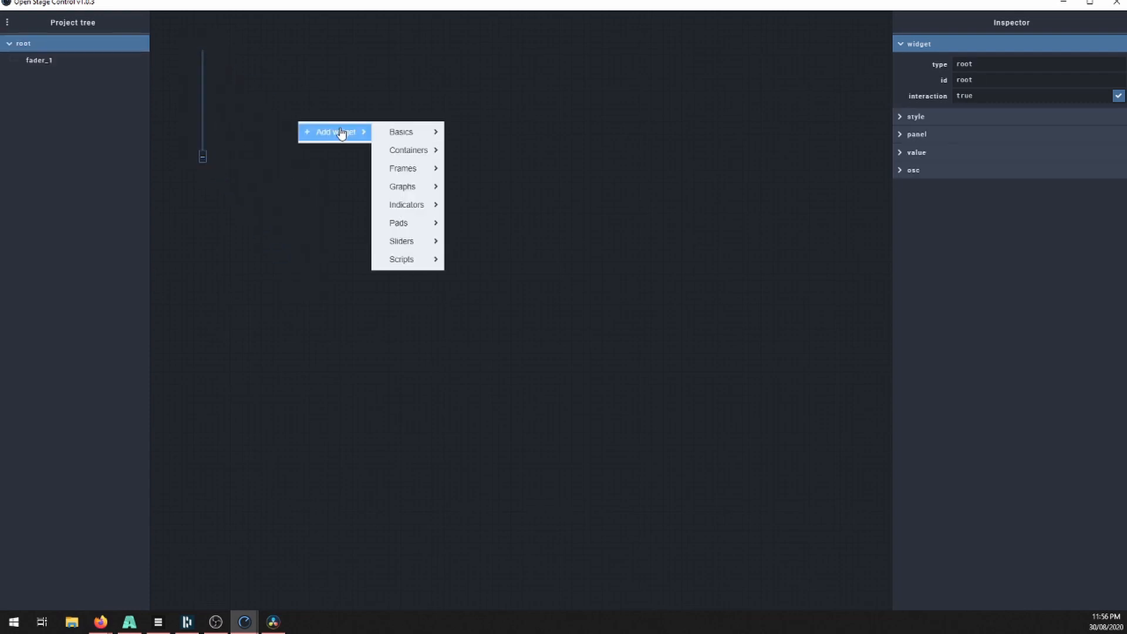
pyautogui.moveTo(410, 141)
pyautogui.click(487, 138)
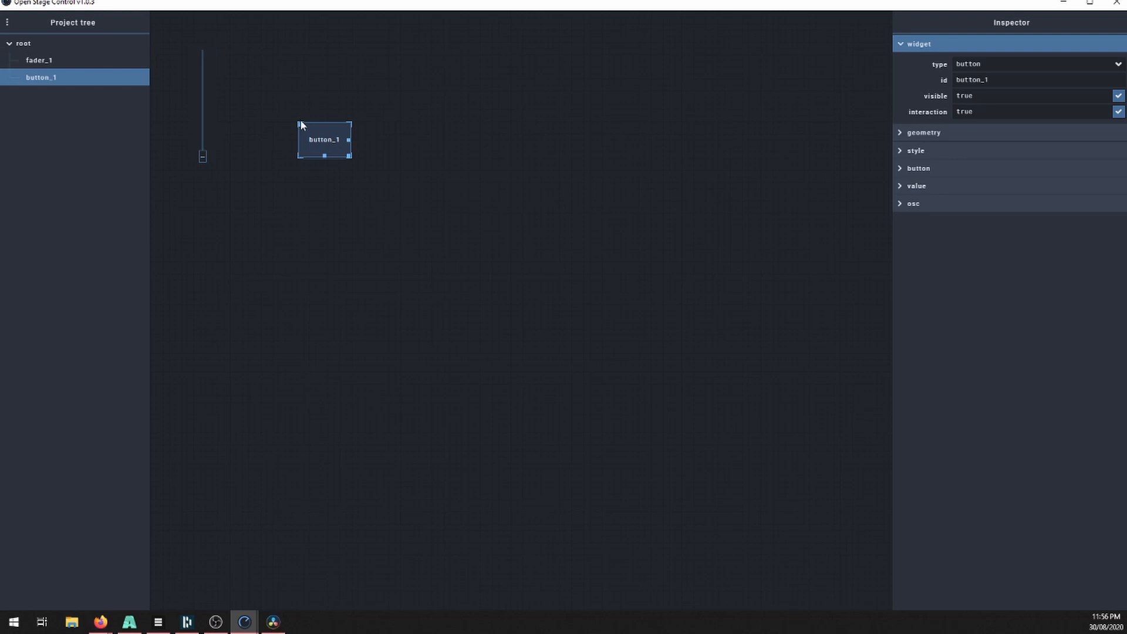
pyautogui.moveTo(301, 118); pyautogui.dragTo(258, 71)
# - Add a second button widget and place it directly beside the first button
pyautogui.rightClick(375, 101)
pyautogui.moveTo(402, 106)
pyautogui.moveTo(470, 108)
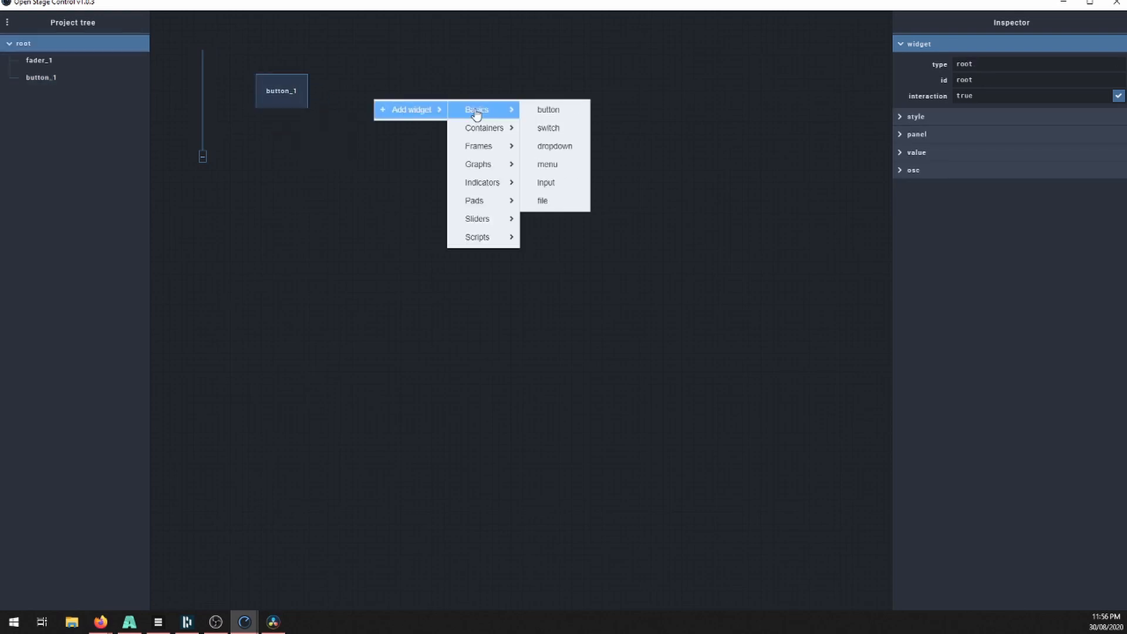
pyautogui.click(568, 111)
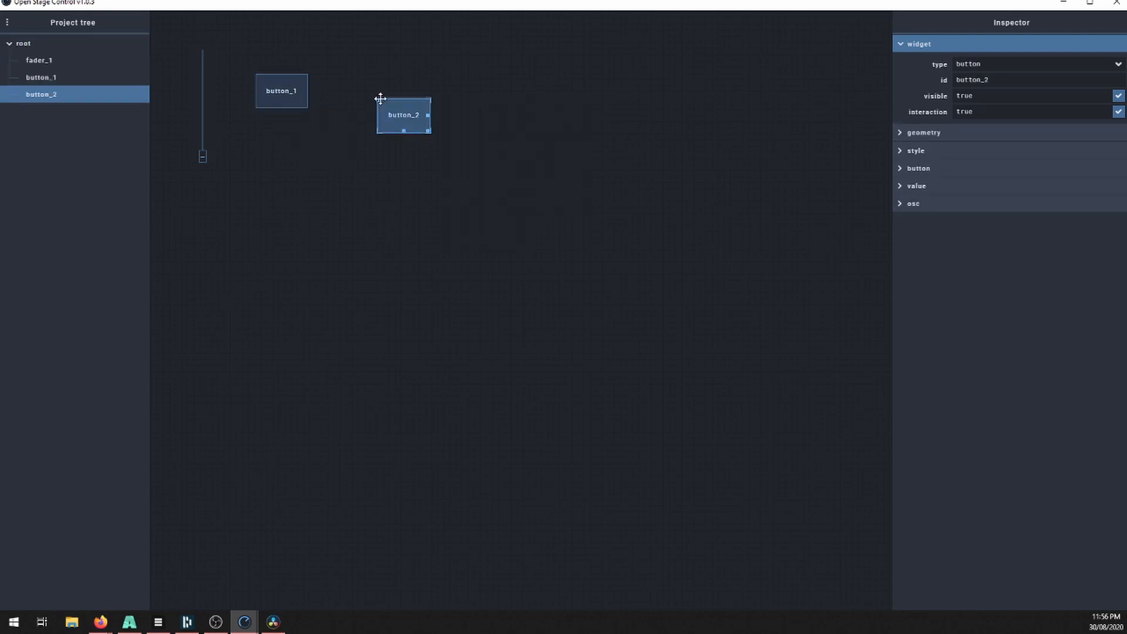
pyautogui.moveTo(379, 99); pyautogui.dragTo(312, 74)
pyautogui.click(419, 199)
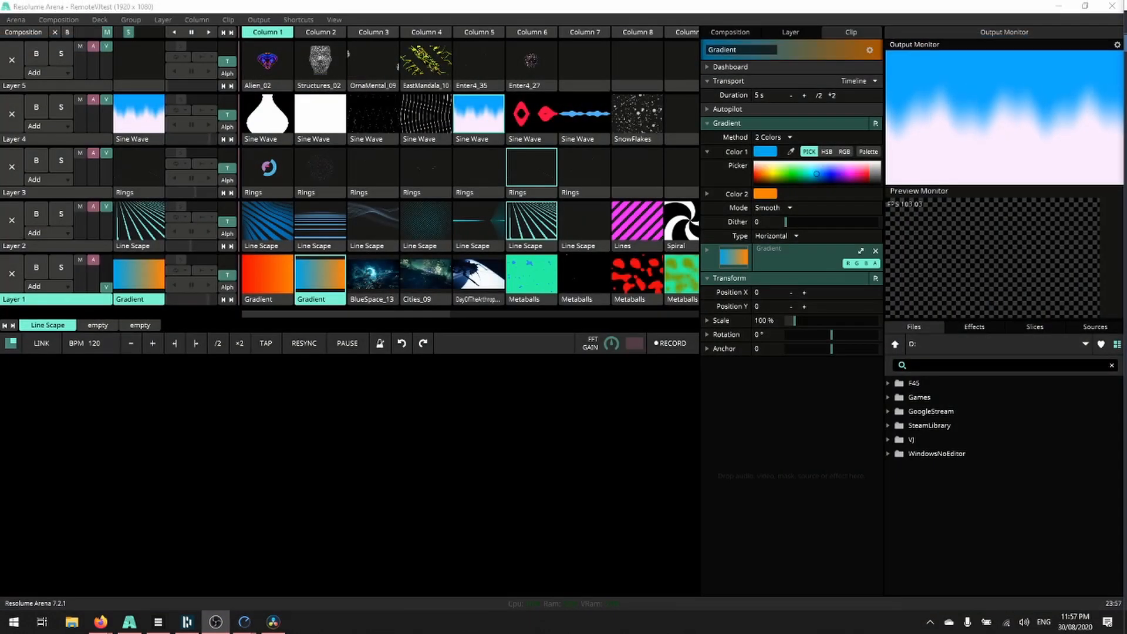
# - Switch to Resolume Arena and check the OSC input and output ports in its preferences
pyautogui.click(15, 23)
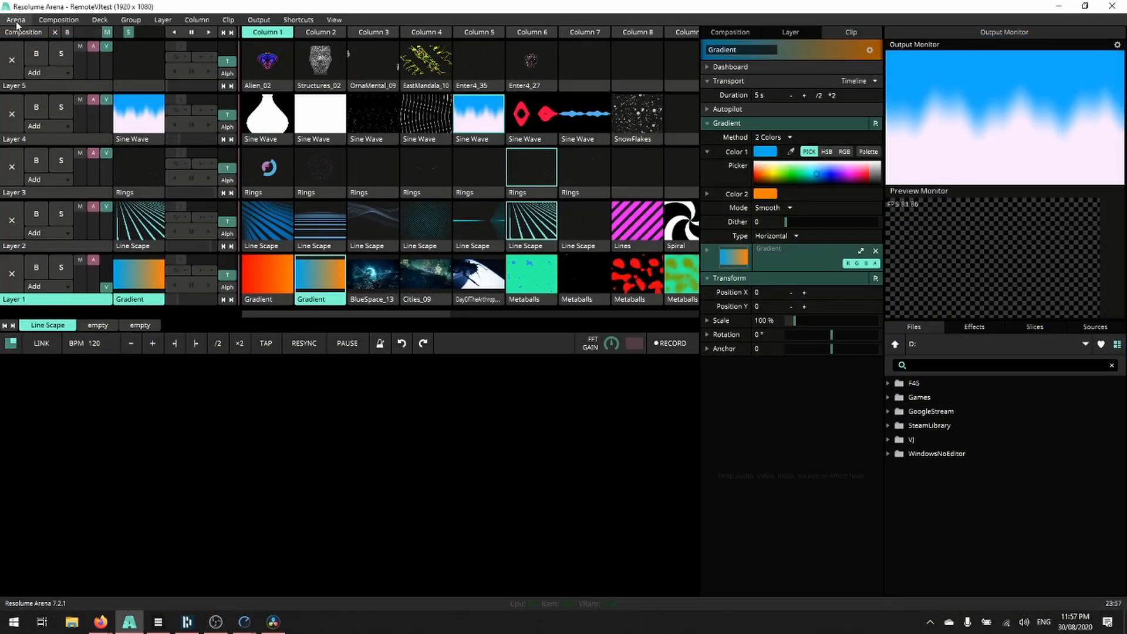
pyautogui.click(54, 33)
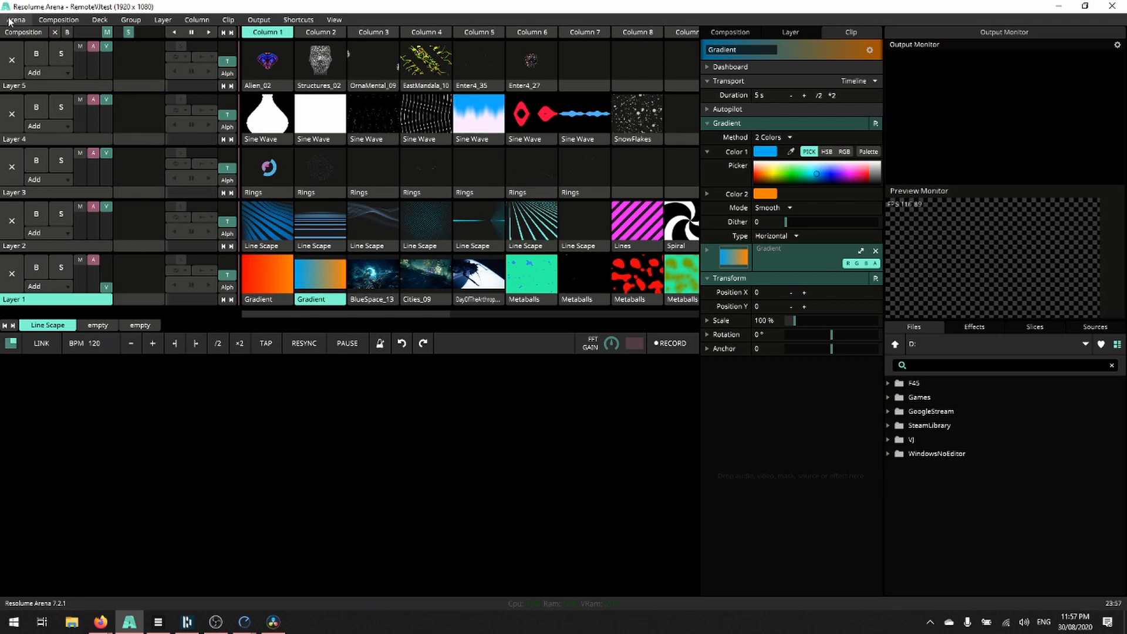
pyautogui.click(9, 21)
pyautogui.click(38, 33)
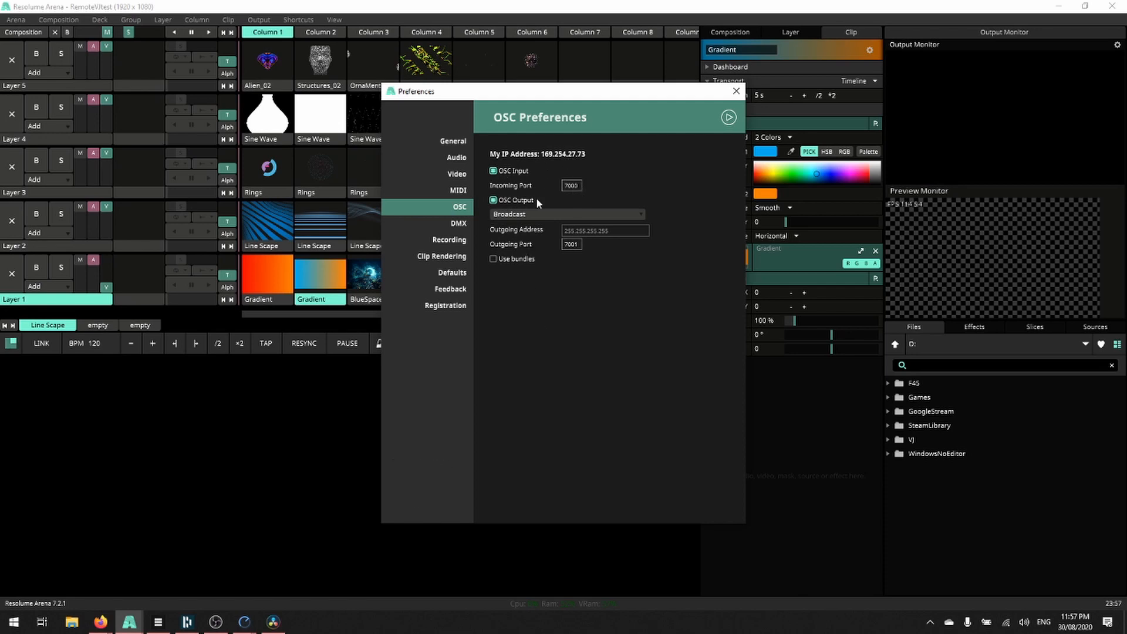
pyautogui.click(735, 93)
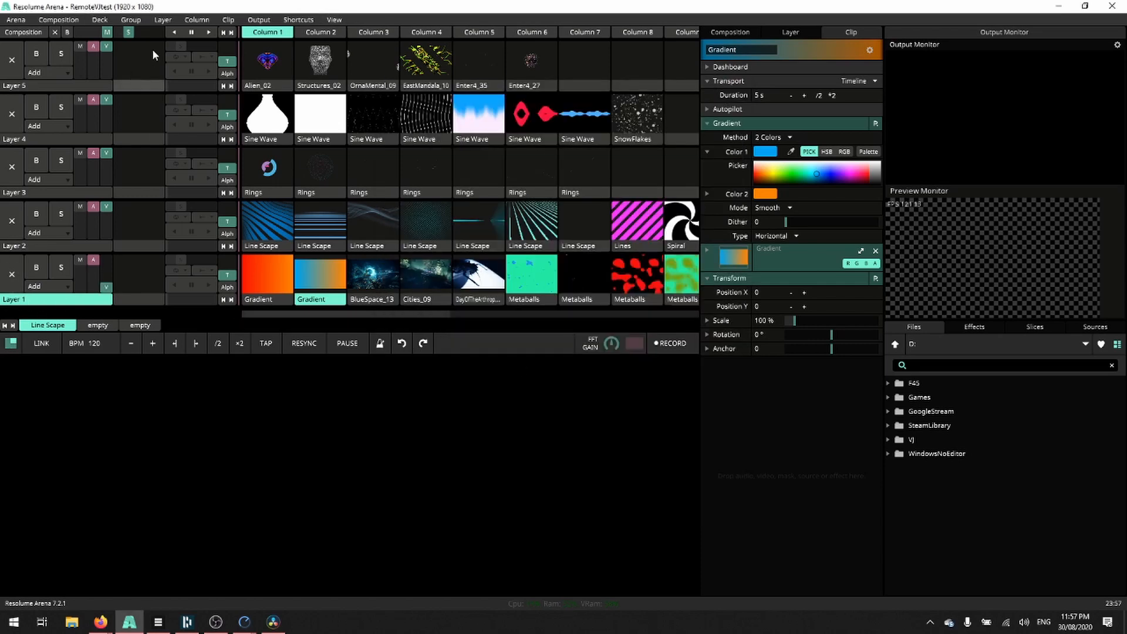
# - Turn on OSC shortcut editing and copy the OSC address of layer 1's video opacity
pyautogui.moveTo(106, 287)
pyautogui.mouseDown()
pyautogui.moveTo(110, 269)
pyautogui.moveTo(106, 287)
pyautogui.mouseUp()
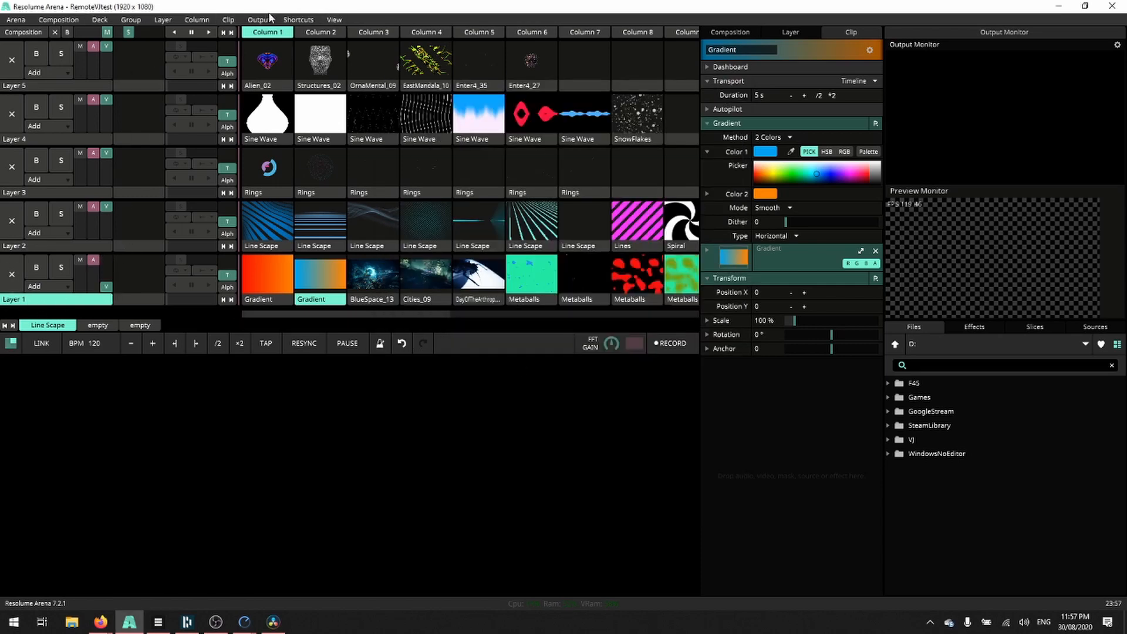
pyautogui.click(299, 20)
pyautogui.click(343, 60)
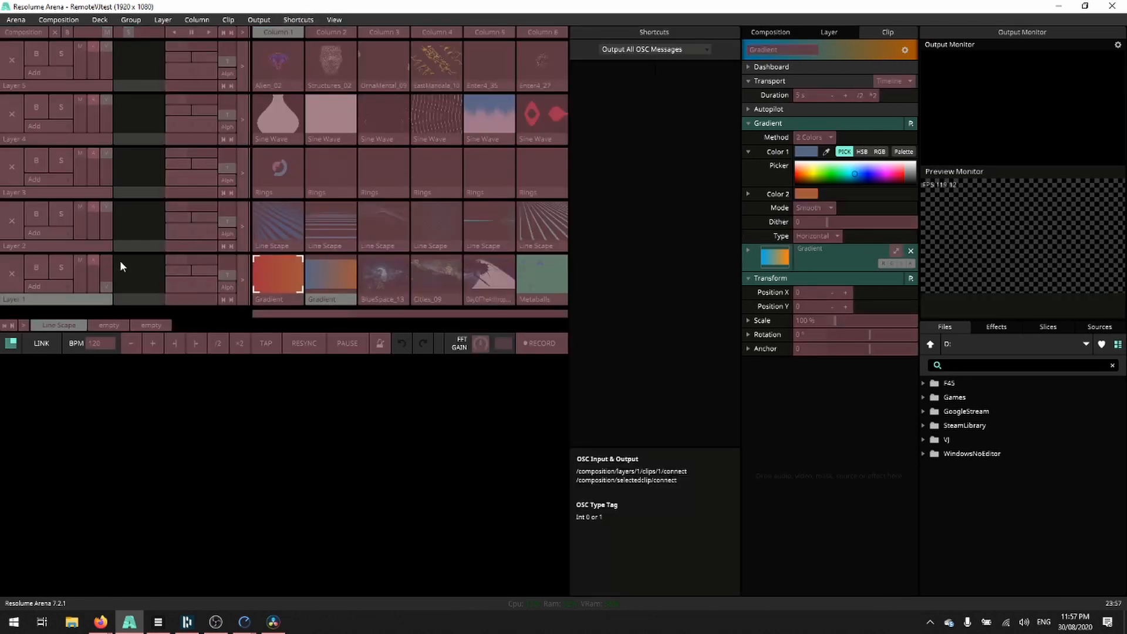
pyautogui.click(108, 284)
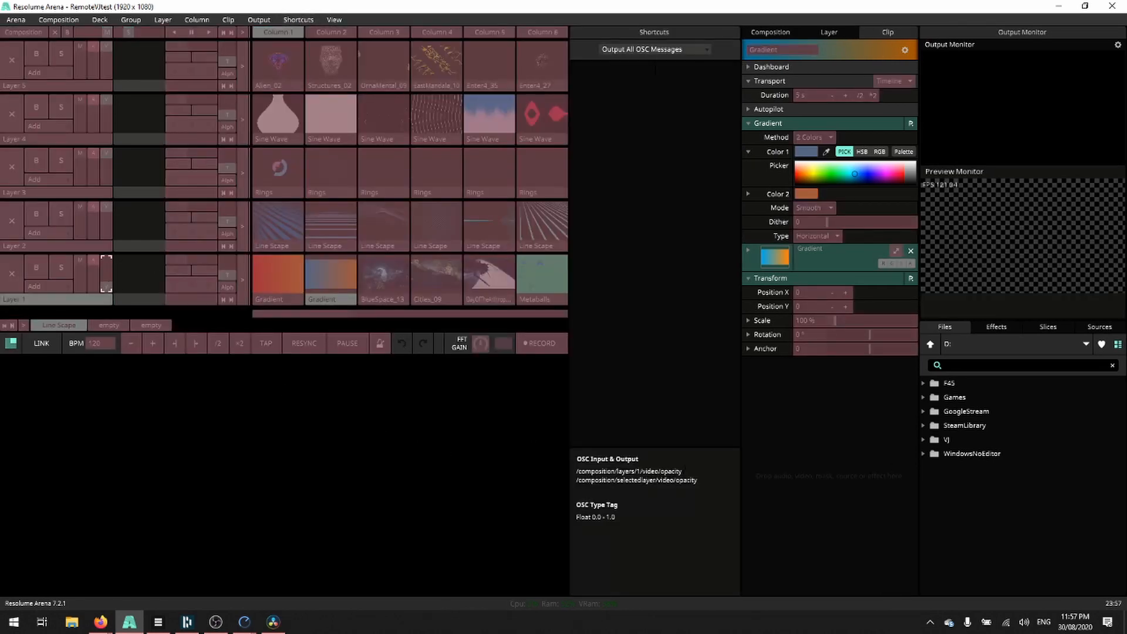
pyautogui.moveTo(682, 472)
pyautogui.mouseDown()
pyautogui.moveTo(576, 471)
pyautogui.moveTo(682, 471)
pyautogui.mouseUp()
pyautogui.hotkey('ctrl', 'c')
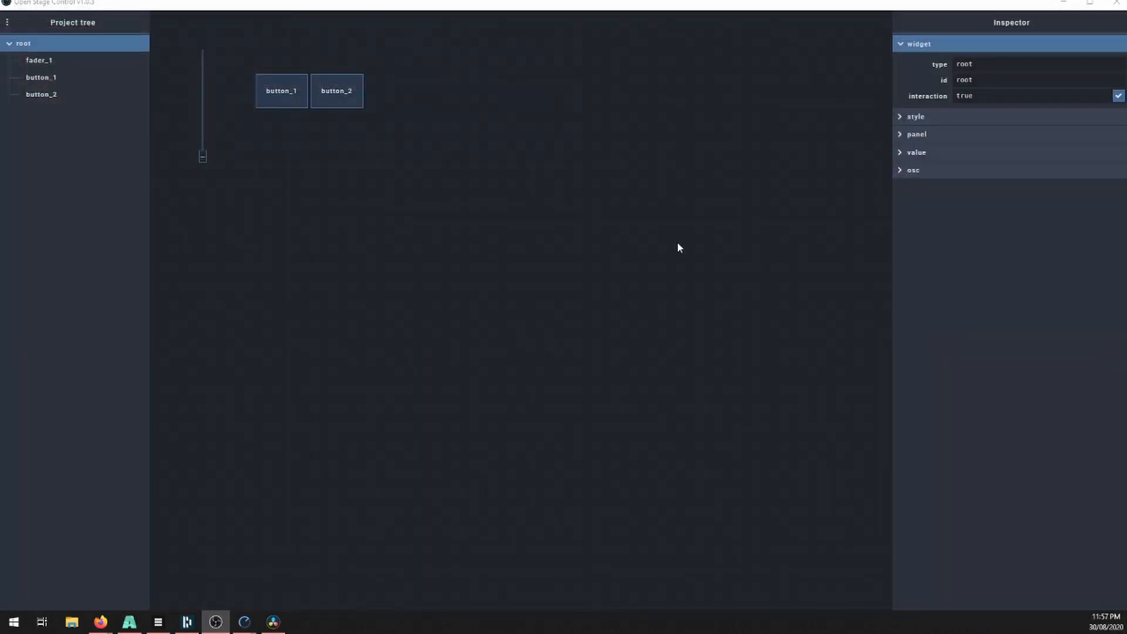
# - Switch to Open Stage Control and set the fader's OSC address to composition/layers/1/video/opacity
pyautogui.click(201, 112)
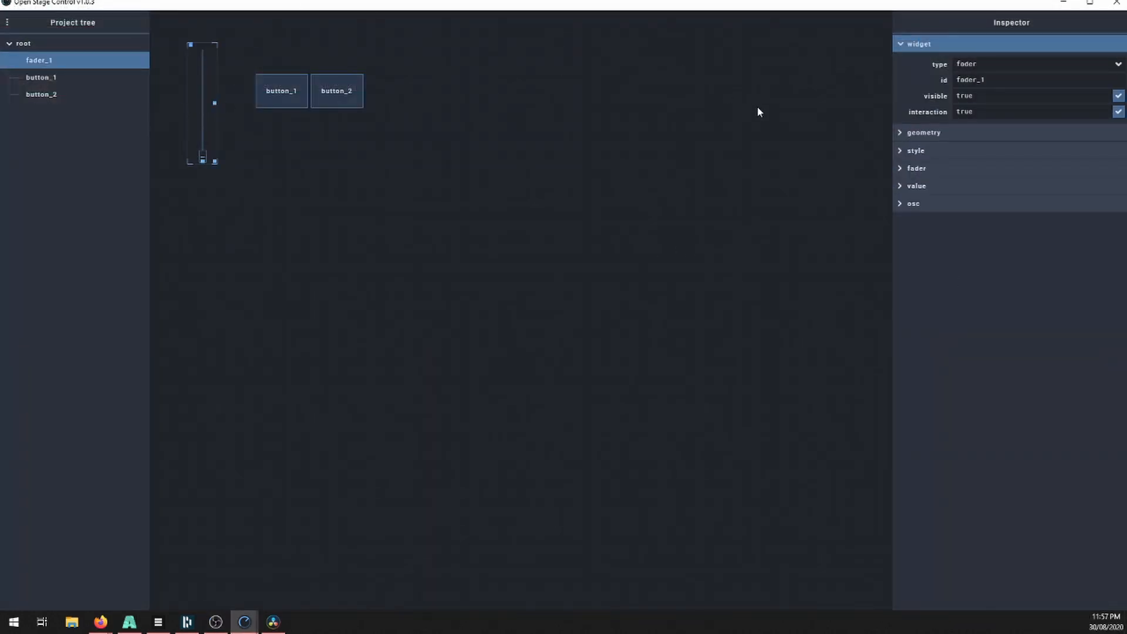
pyautogui.click(903, 204)
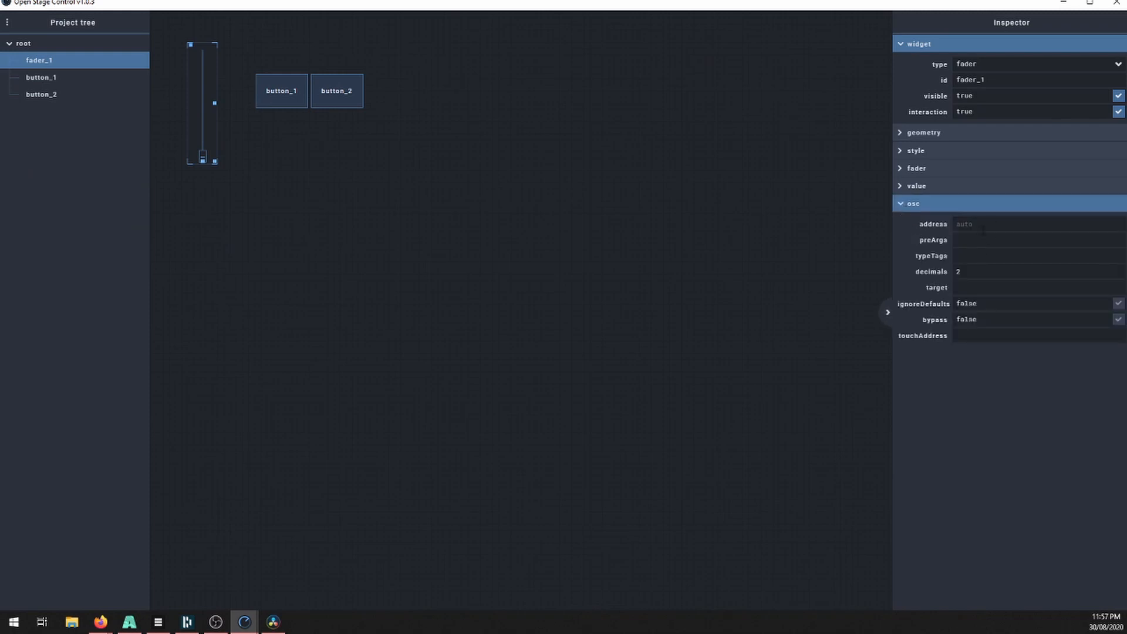
pyautogui.hotkey('ctrl', 'v')
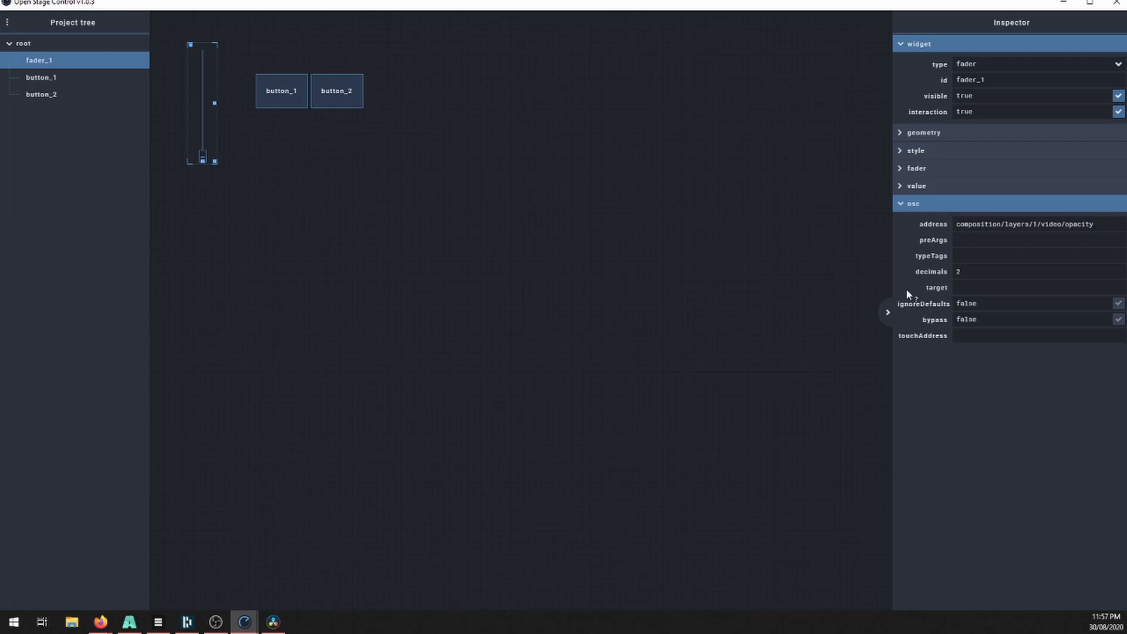
# - Set the fader's OSC type tag to f and its target to 127.0.0.1:7000
pyautogui.click(959, 256)
pyautogui.write('f')
pyautogui.click(948, 288)
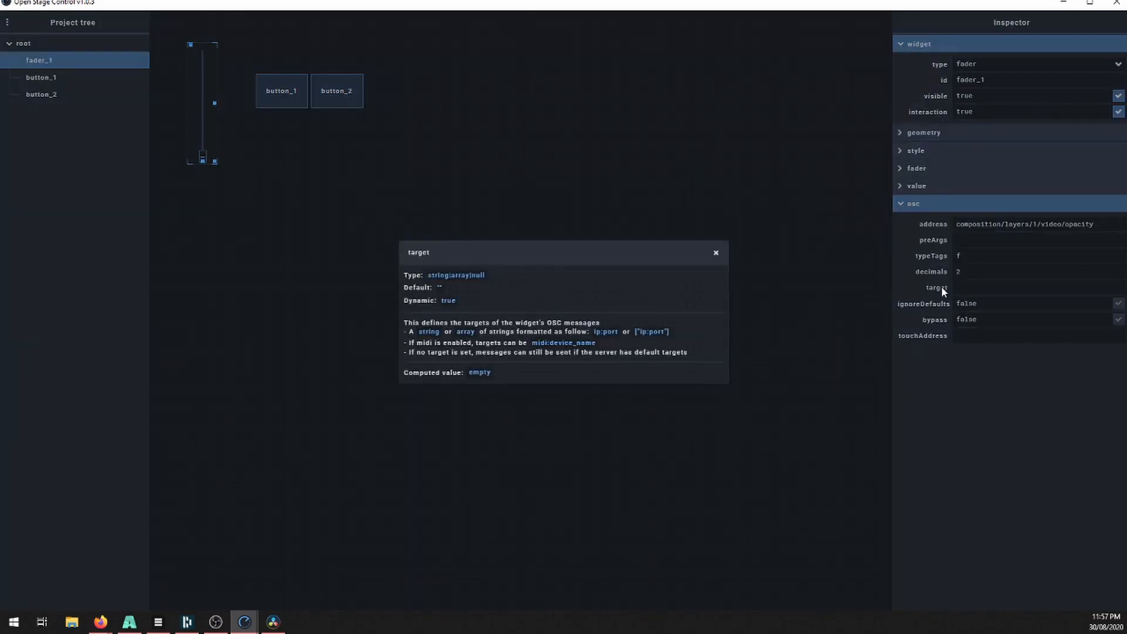
pyautogui.click(942, 287)
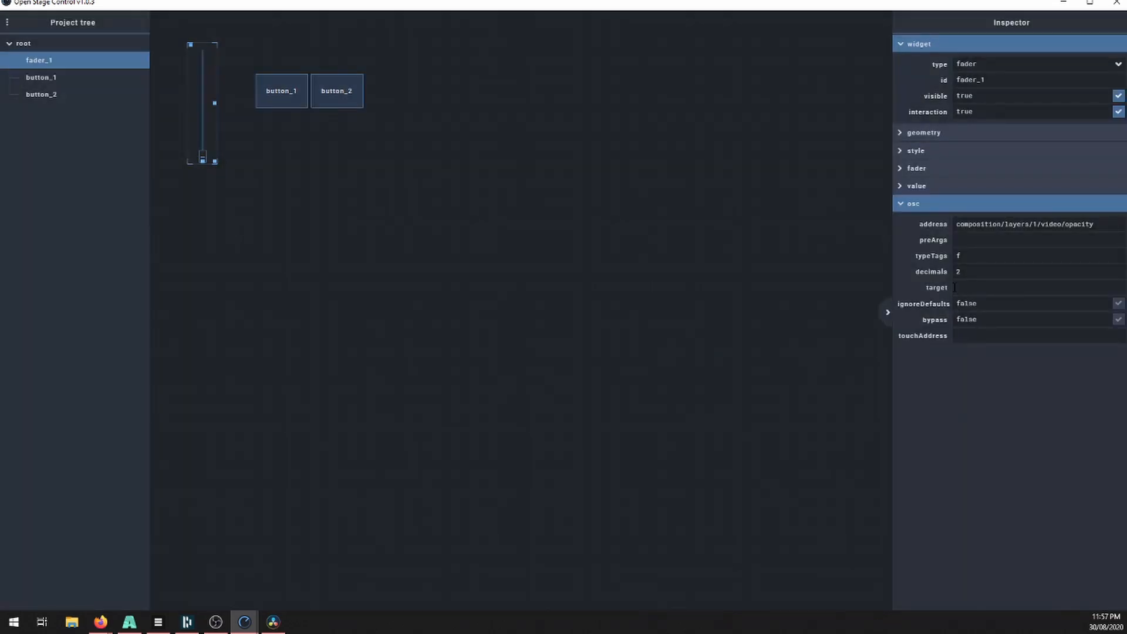
pyautogui.click(954, 287)
pyautogui.write('127.0.0.1:7000')
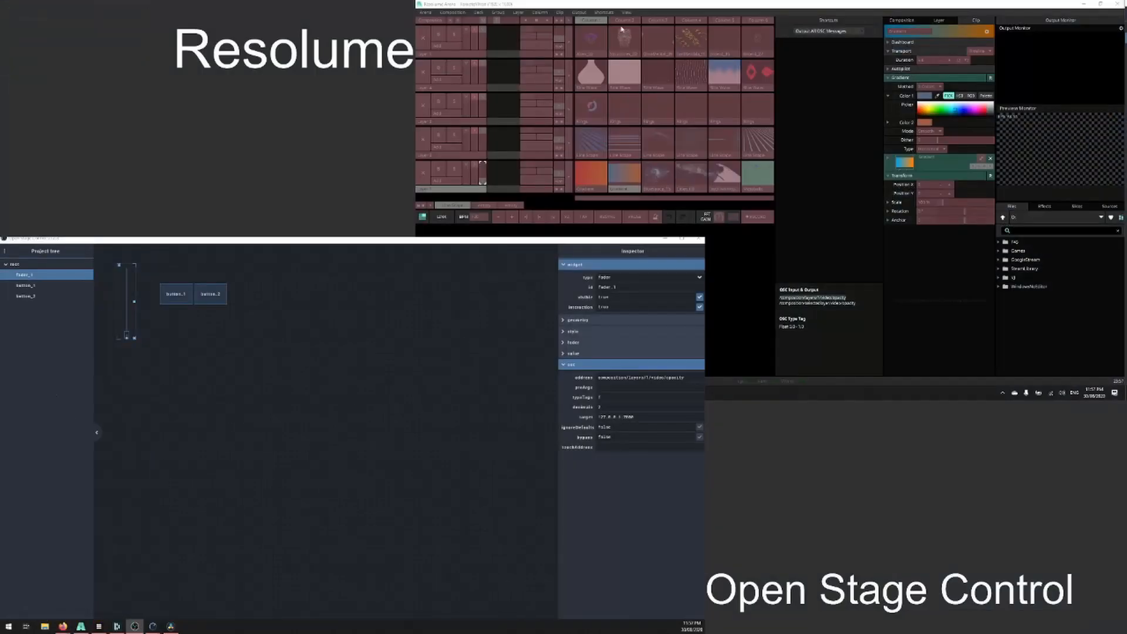
# - Exit OSC shortcut editing in Resolume Arena and move the Open Stage Control fader to test layer 1's opacity
pyautogui.click(604, 12)
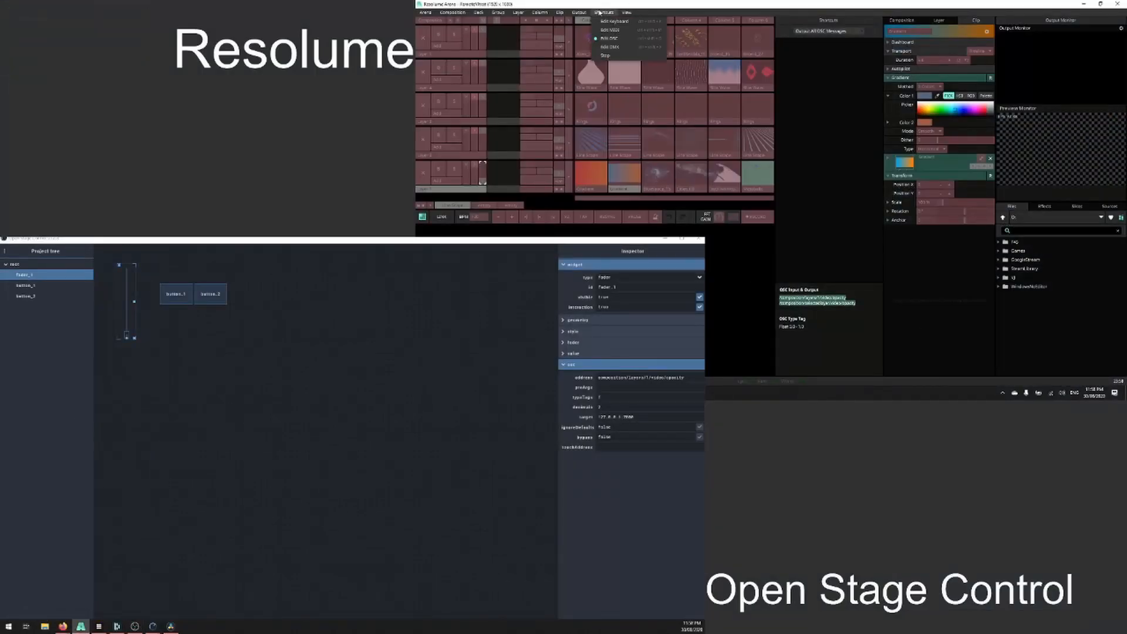
pyautogui.click(623, 37)
pyautogui.moveTo(127, 334); pyautogui.dragTo(128, 276)
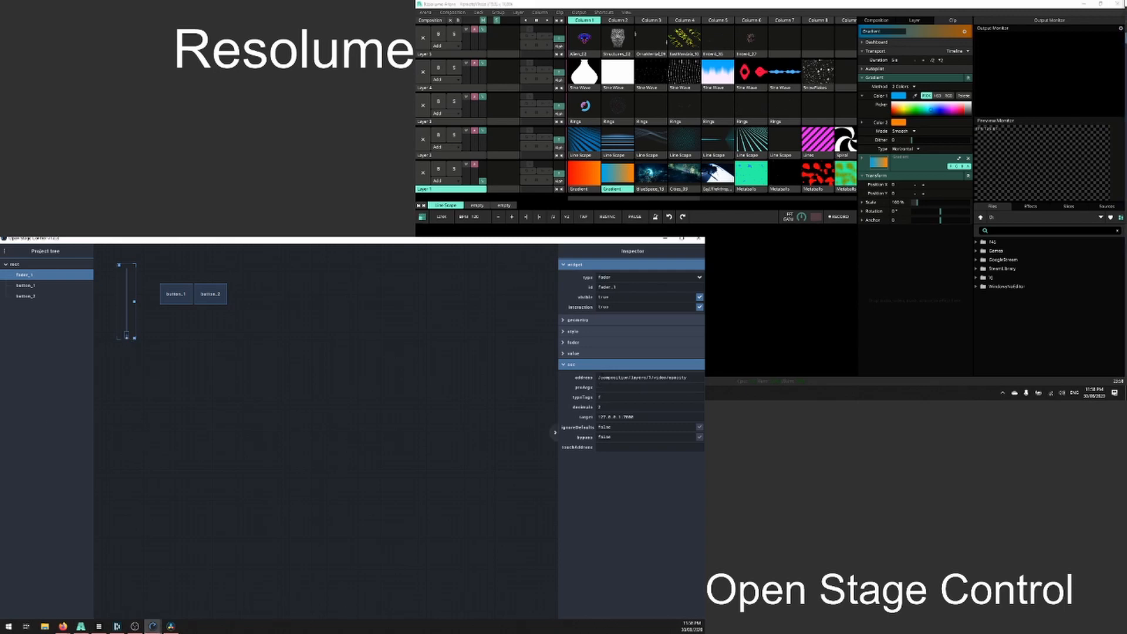
pyautogui.moveTo(127, 334); pyautogui.dragTo(209, 491)
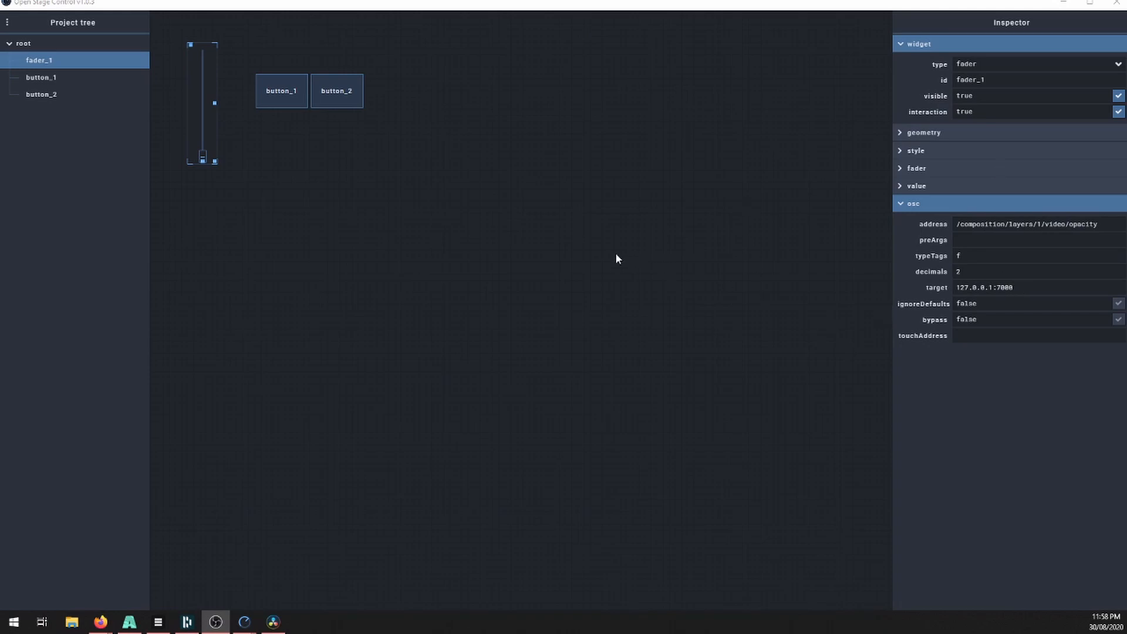
# - Add a variable script widget to the root and select it to show its properties
pyautogui.rightClick(509, 210)
pyautogui.moveTo(551, 233)
pyautogui.moveTo(636, 313)
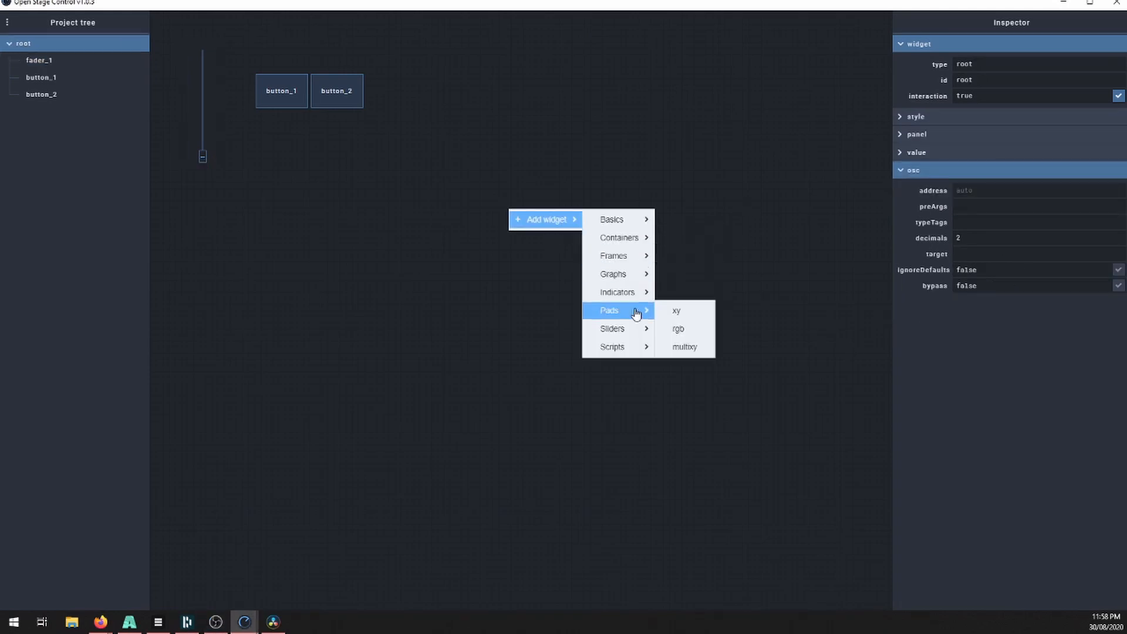
pyautogui.moveTo(623, 347)
pyautogui.click(687, 365)
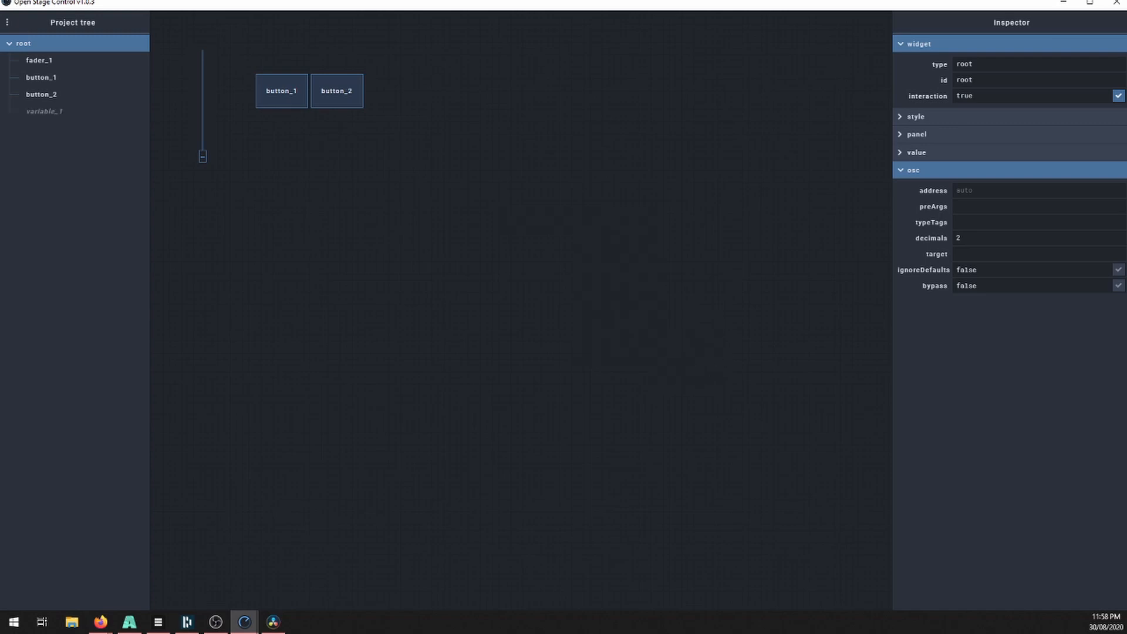
pyautogui.click(52, 112)
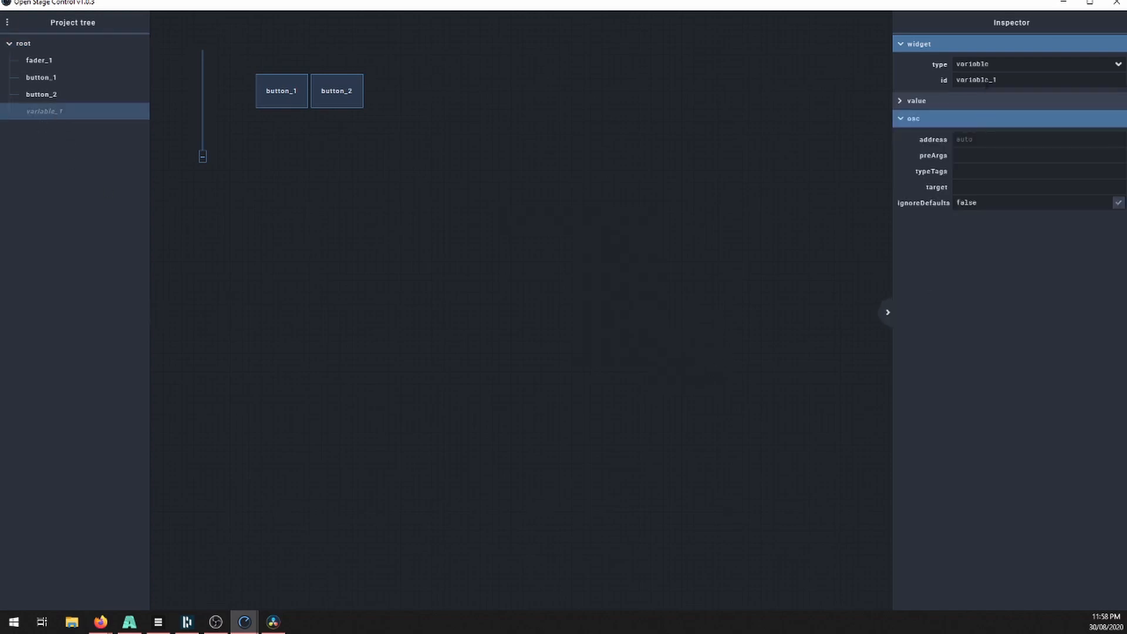
# - Rename the variable widget osc_r and set its value to 127.0.0.1:7000
pyautogui.moveTo(997, 80); pyautogui.dragTo(821, 58)
pyautogui.write('osc_r')
pyautogui.press('Return')
pyautogui.click(902, 100)
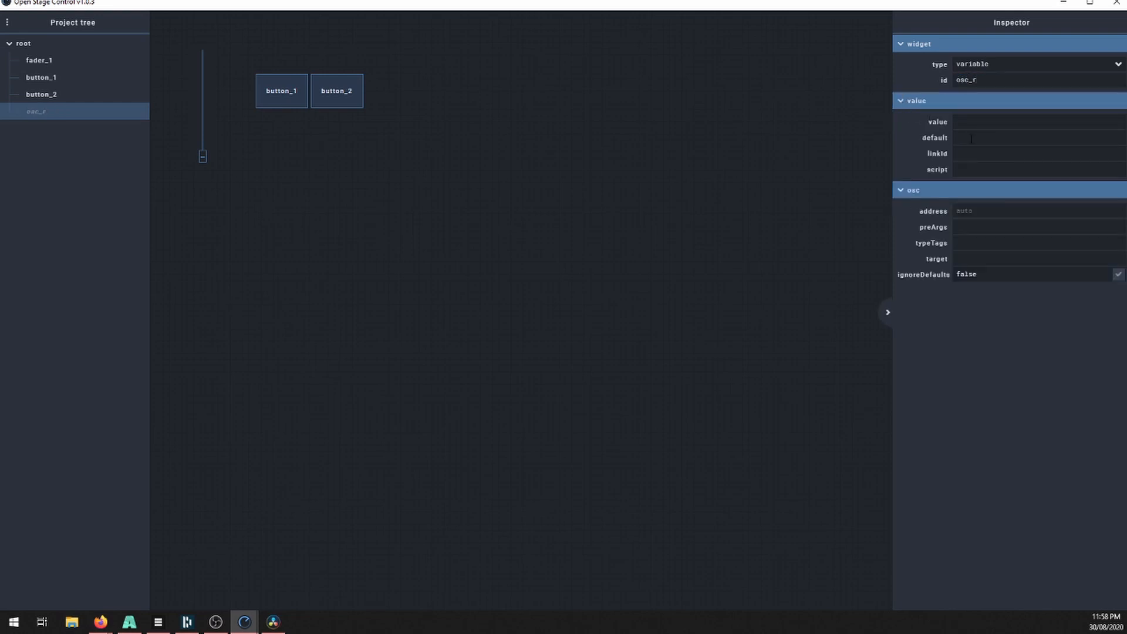
pyautogui.click(963, 123)
pyautogui.write('127.0.0.1:7000')
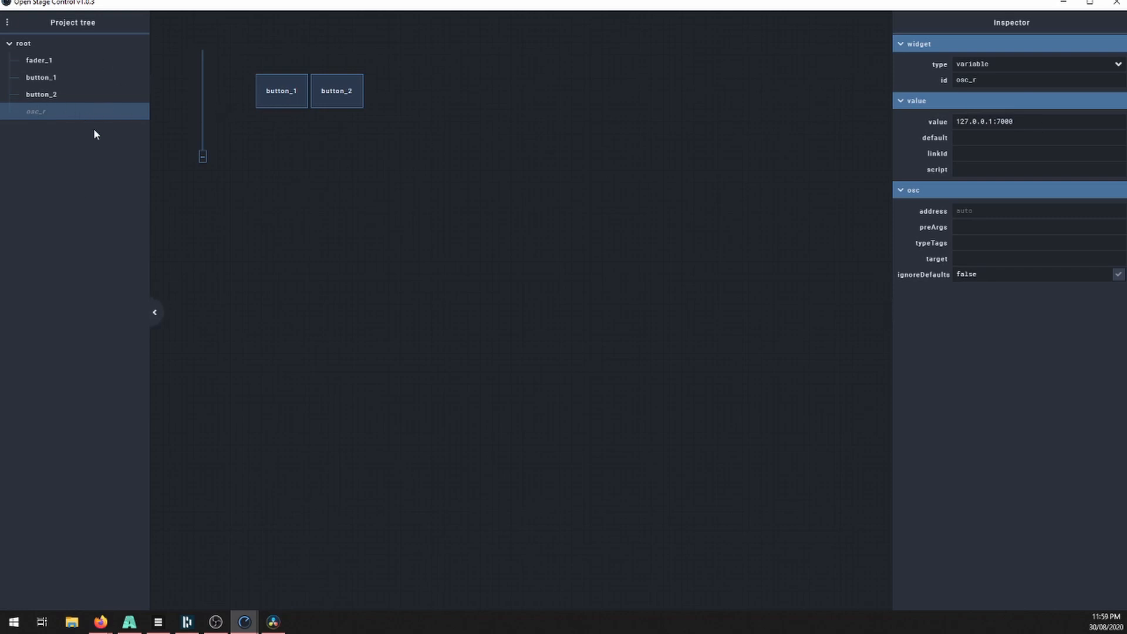
pyautogui.click(361, 191)
# - Replace fader_1's OSC target with the variable reference @{osc_r}
pyautogui.click(192, 91)
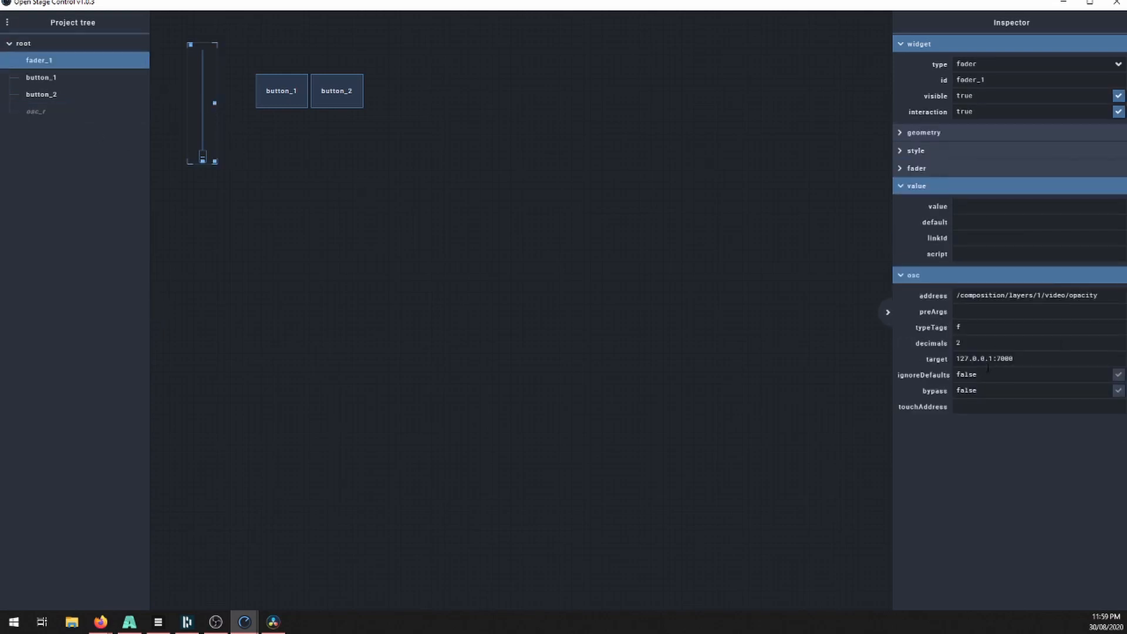
pyautogui.hotkey('ctrl', 'a')
pyautogui.press('BackSpace')
pyautogui.write('@{osc_r}')
# - Check the computed value of the fader's target and move the fader to test layer 1's opacity
pyautogui.click(934, 359)
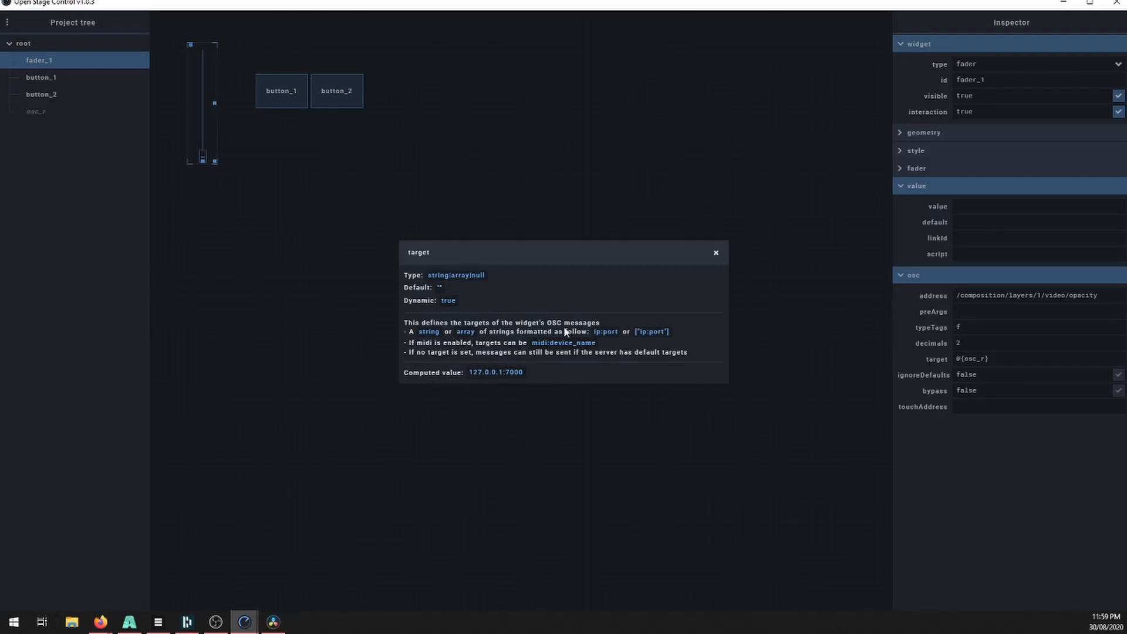
pyautogui.click(839, 337)
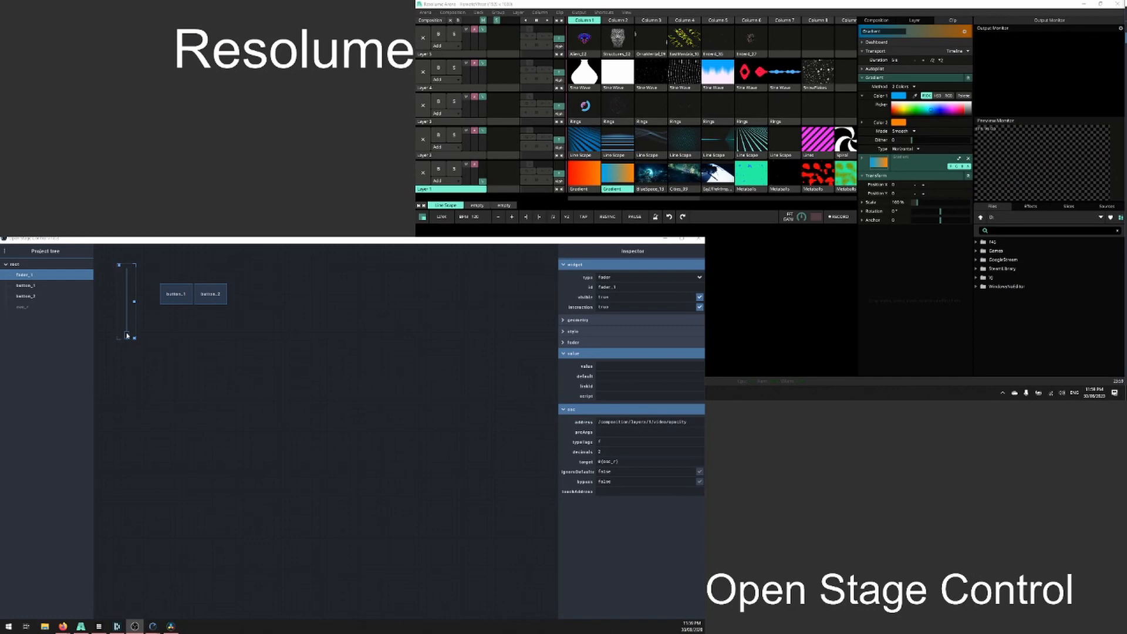
pyautogui.moveTo(127, 335); pyautogui.dragTo(229, 518)
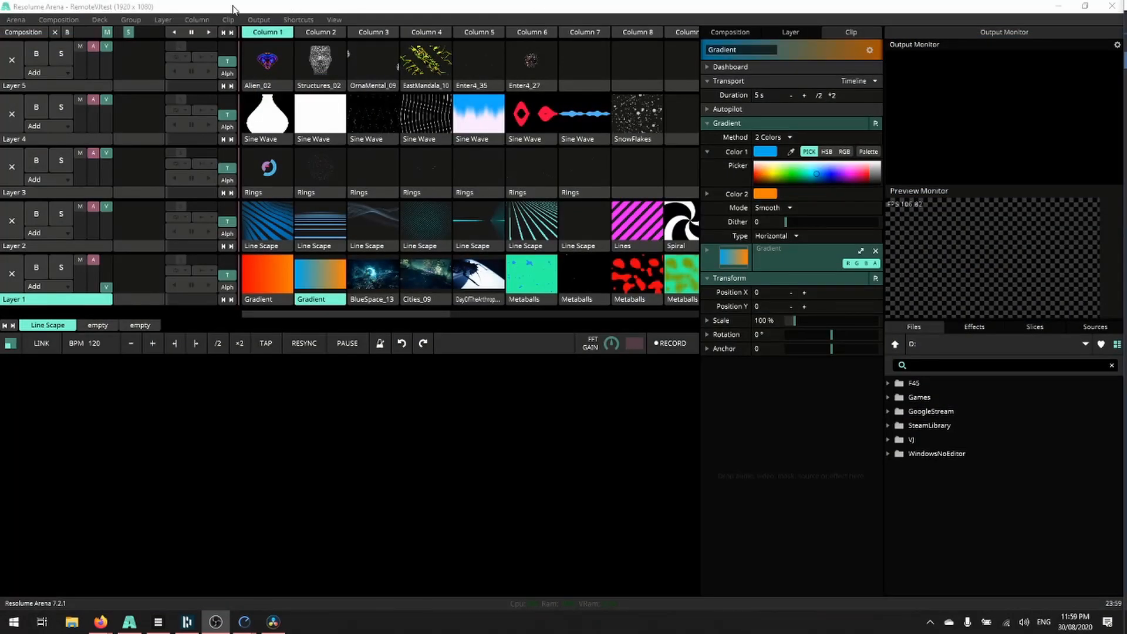
# - In Resolume Arena, copy the OSC address of layer 1's first clip using OSC shortcut editing, and exit that mode
pyautogui.click(299, 20)
pyautogui.click(322, 70)
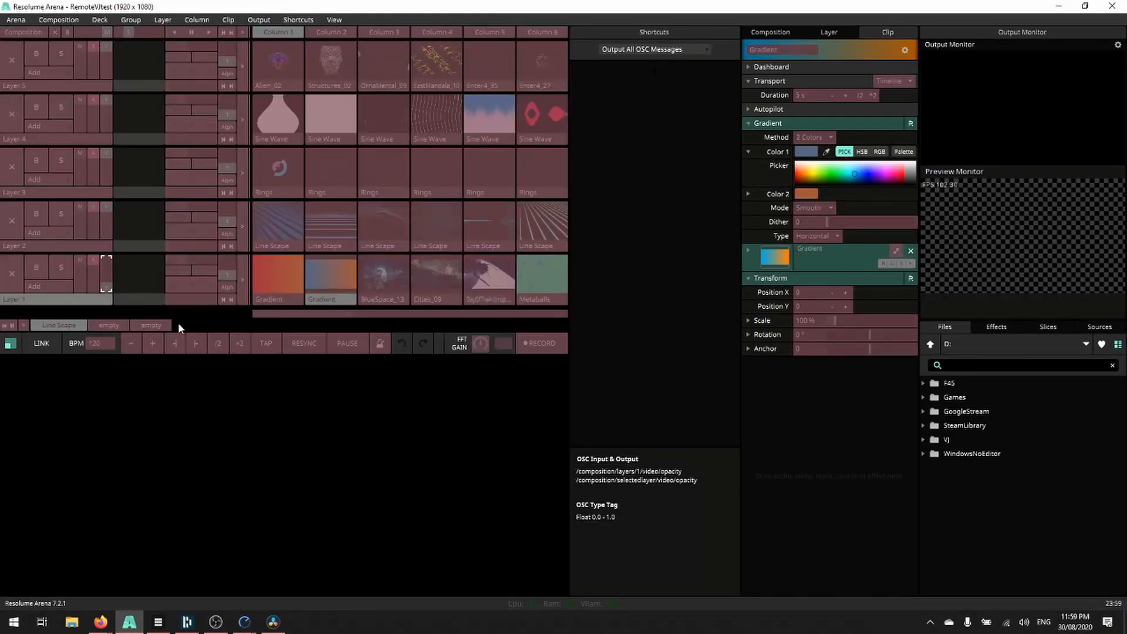
pyautogui.click(282, 288)
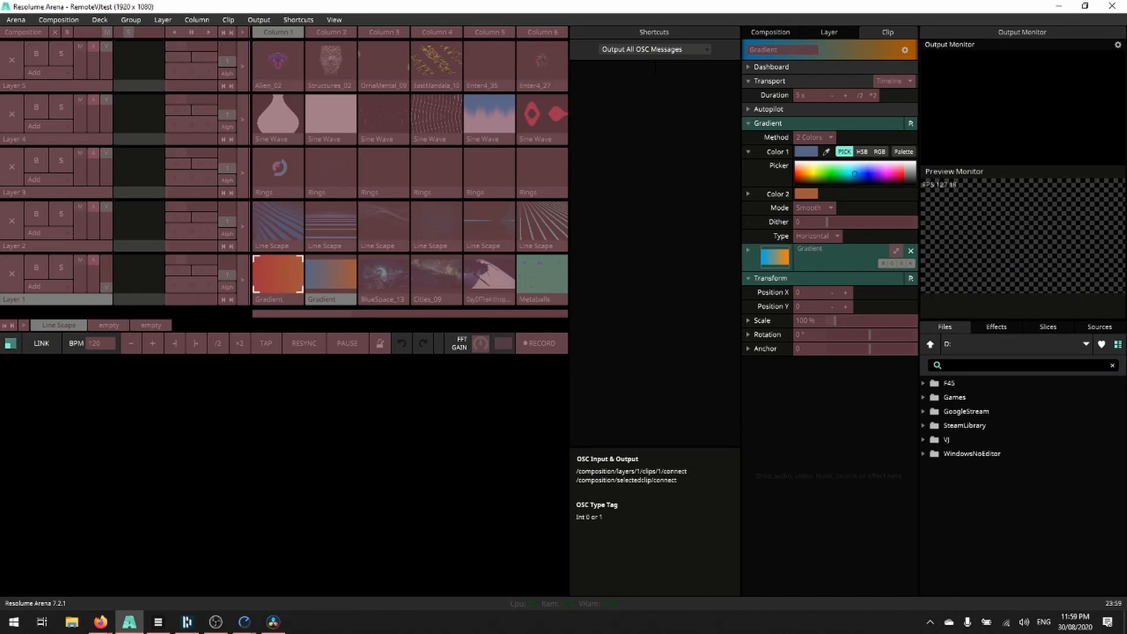
pyautogui.moveTo(686, 471); pyautogui.dragTo(576, 472)
pyautogui.hotkey('ctrl', 'c')
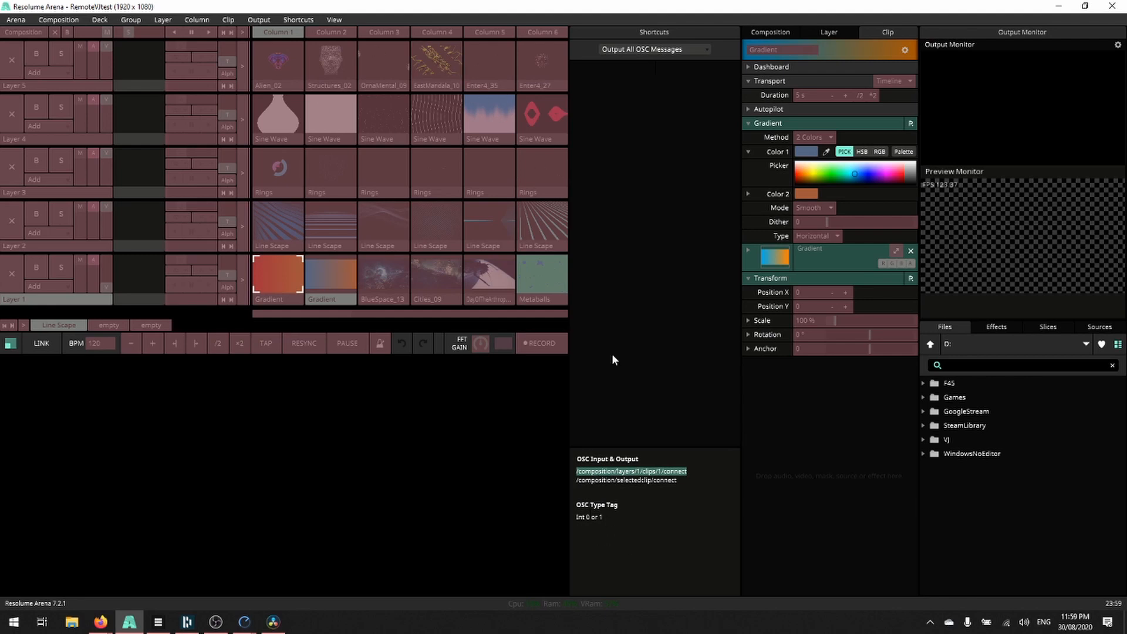
pyautogui.click(298, 20)
pyautogui.click(308, 60)
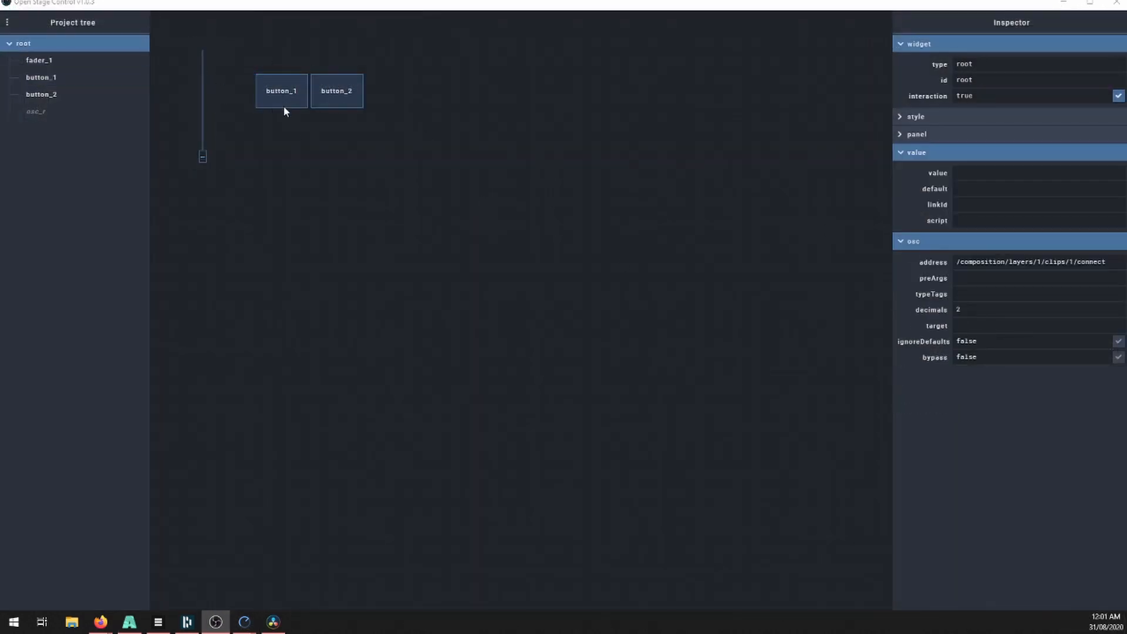
# - In Open Stage Control, set button_1's id to composition/layers/1/clips/1/connect without the leading slash
pyautogui.click(284, 105)
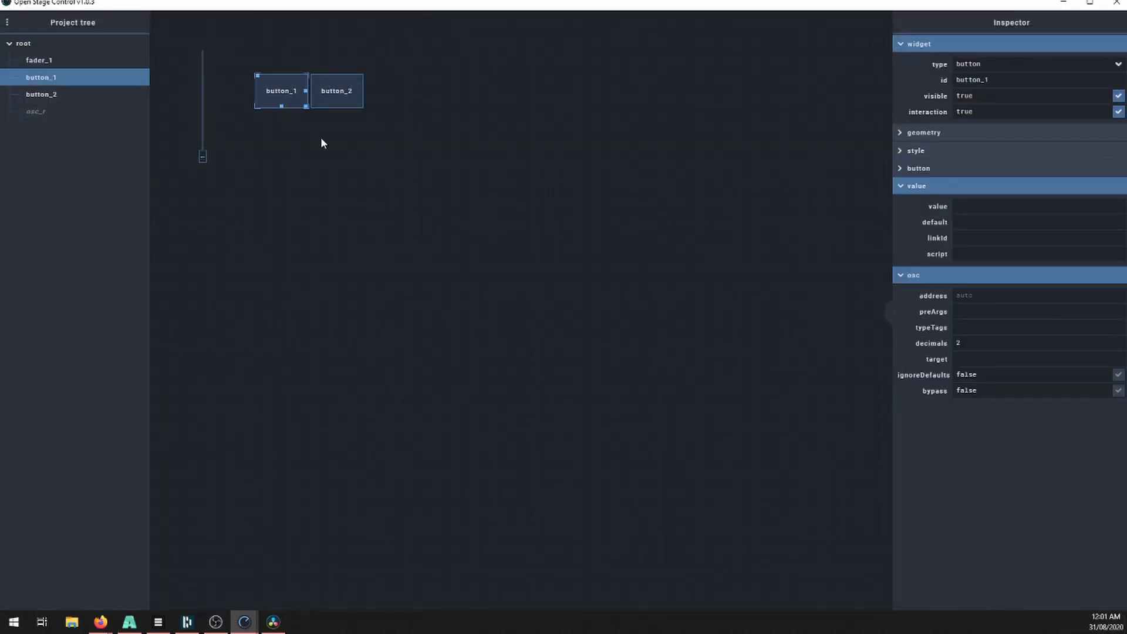
pyautogui.doubleClick(991, 80)
pyautogui.hotkey('ctrl', 'v')
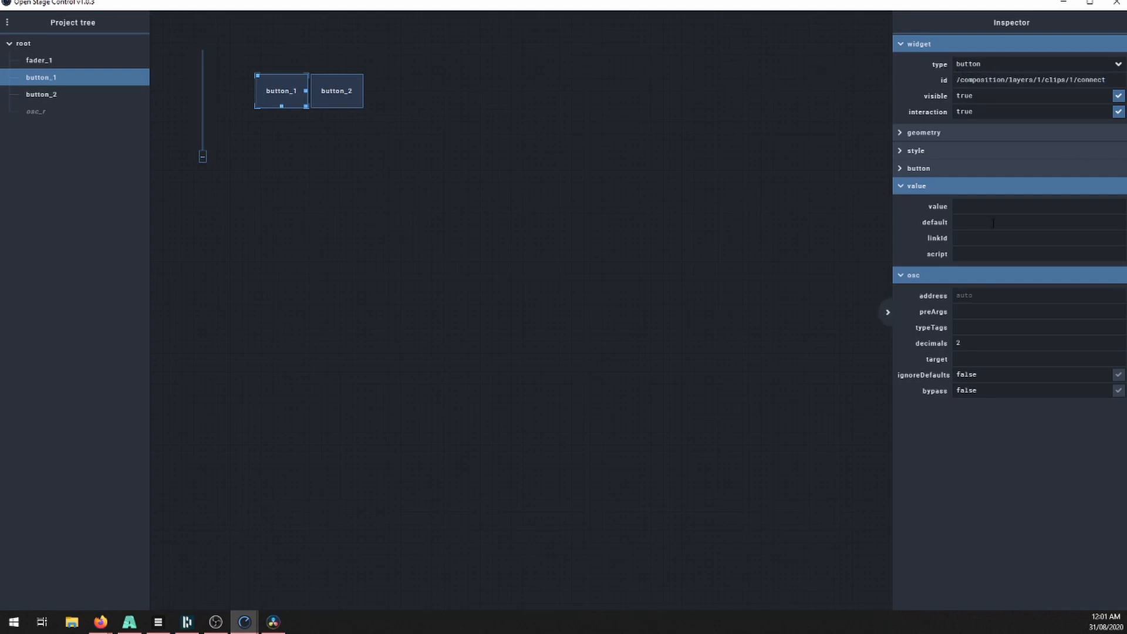
pyautogui.press('Home')
pyautogui.press('Delete')
pyautogui.press('Return')
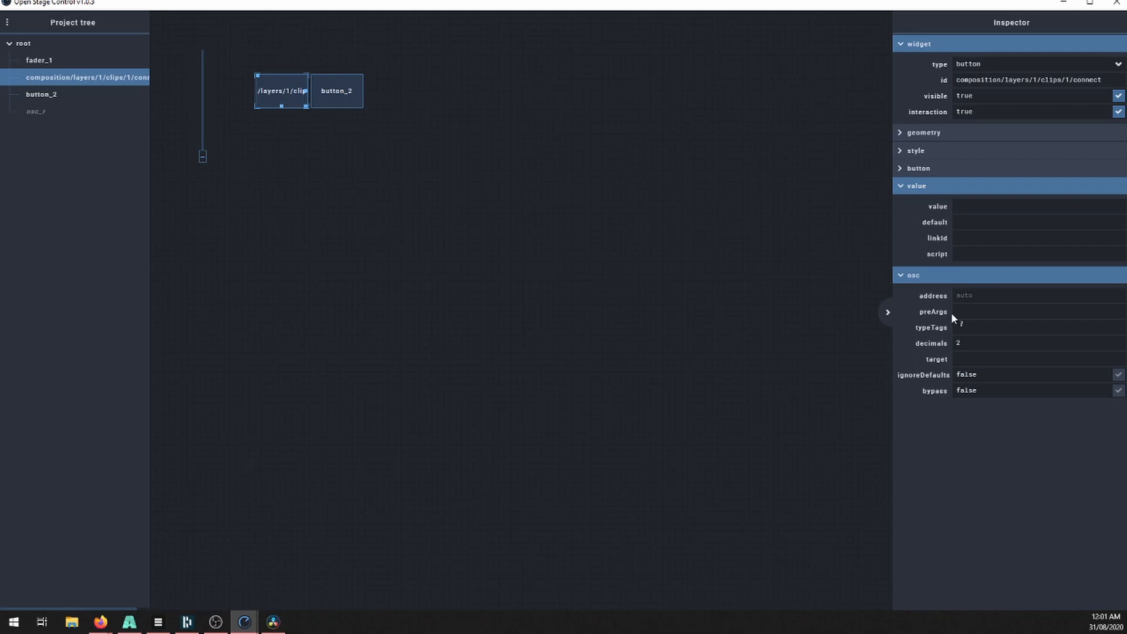
# - Set the first button's OSC type tag to i and target to @{osc_r}, and read the address property's help
pyautogui.click(971, 329)
pyautogui.write('i')
pyautogui.click(991, 360)
pyautogui.write('@{osc_r}')
pyautogui.press('Return')
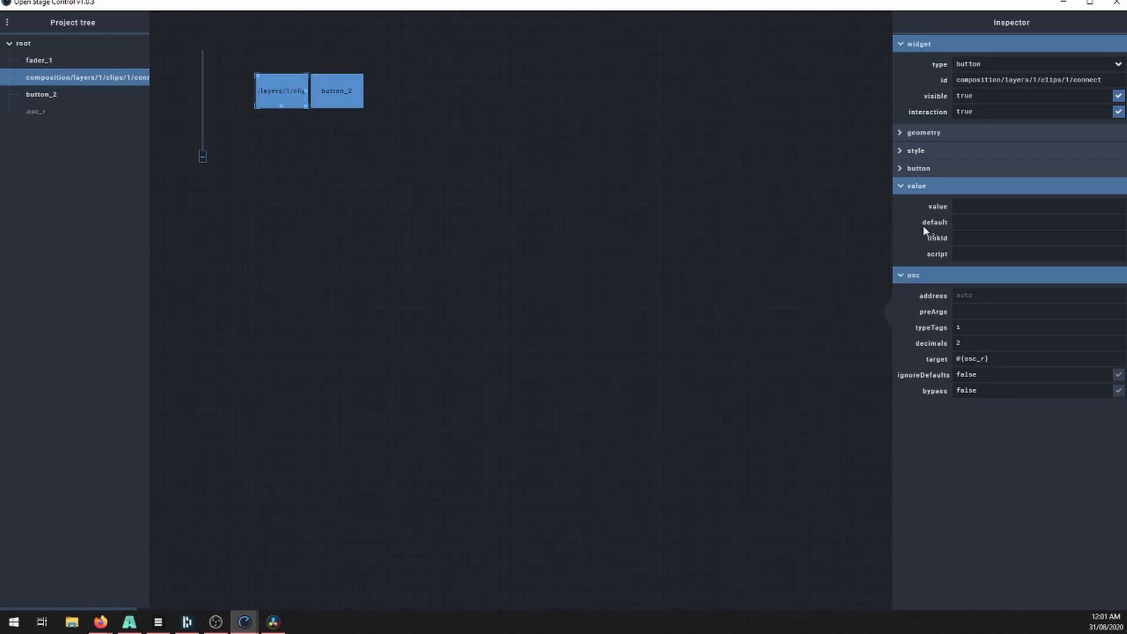
pyautogui.click(939, 295)
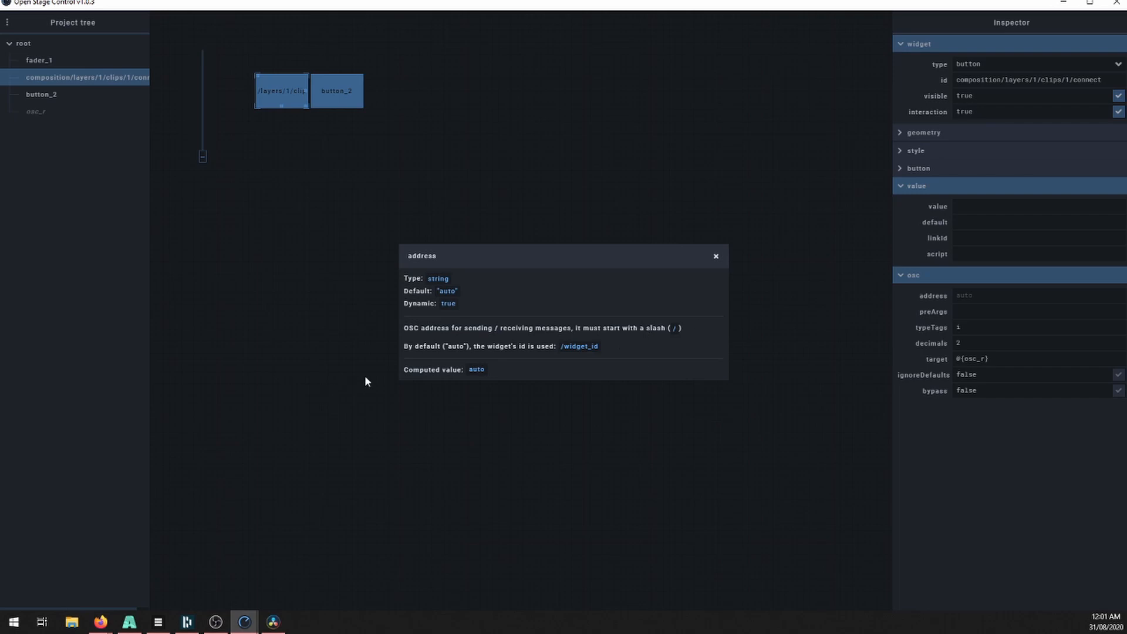
pyautogui.click(716, 256)
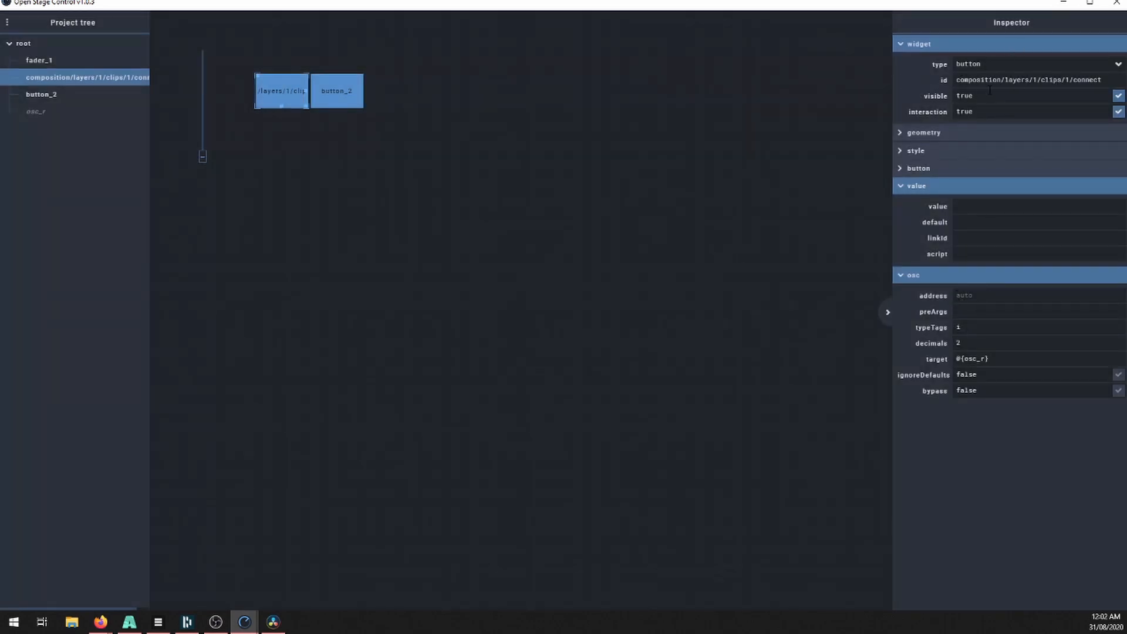
# - Configure button_2 with the id composition/layers/1/clips/2/connect, type tag i and target @{osc_r}
pyautogui.click(343, 90)
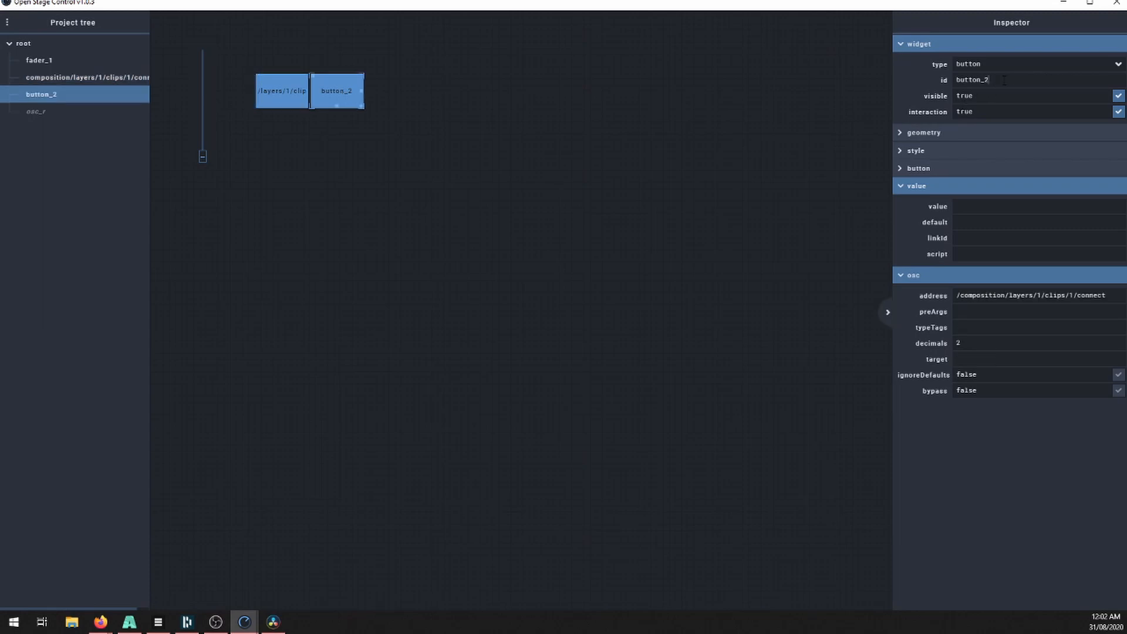
pyautogui.moveTo(1004, 80); pyautogui.dragTo(841, 62)
pyautogui.hotkey('ctrl', 'v')
pyautogui.click(961, 79)
pyautogui.press('BackSpace')
pyautogui.click(1070, 80)
pyautogui.write('2')
pyautogui.press('Delete')
pyautogui.press('Return')
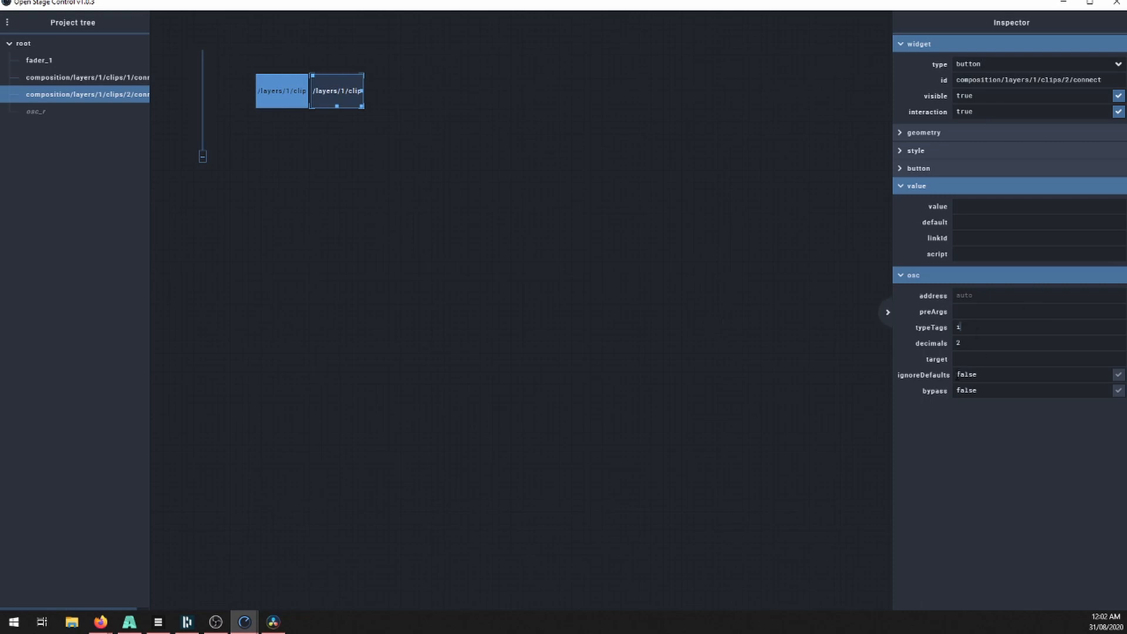
pyautogui.write('@{osc_r}')
pyautogui.click(597, 277)
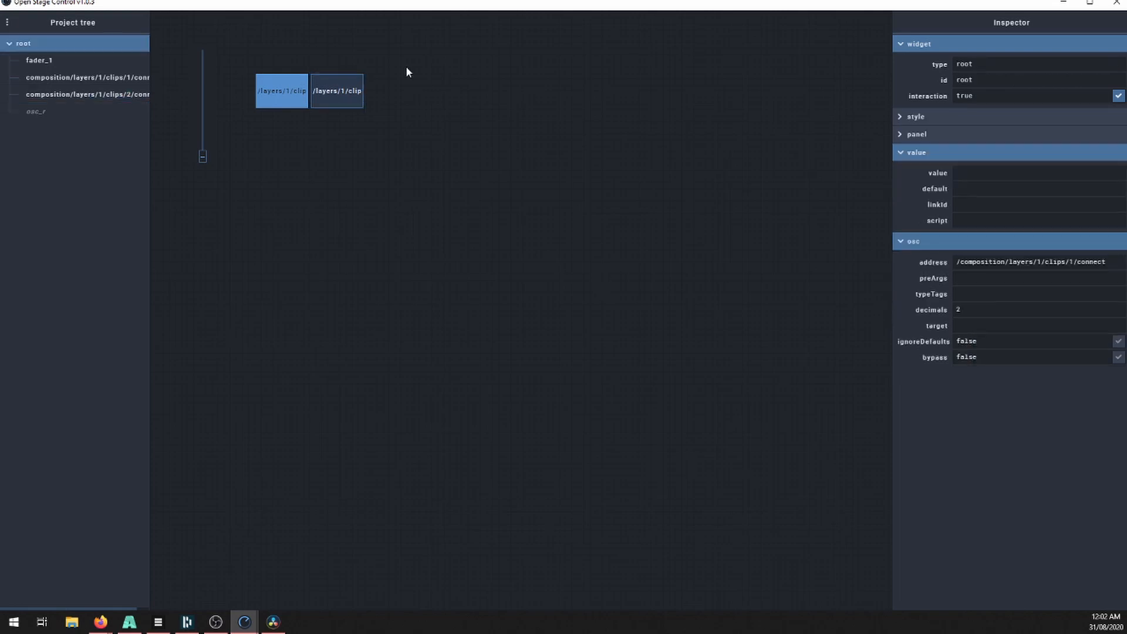
# - Trigger the two clip buttons alternately to test their toggle behaviour
pyautogui.click(332, 94)
pyautogui.click(285, 94)
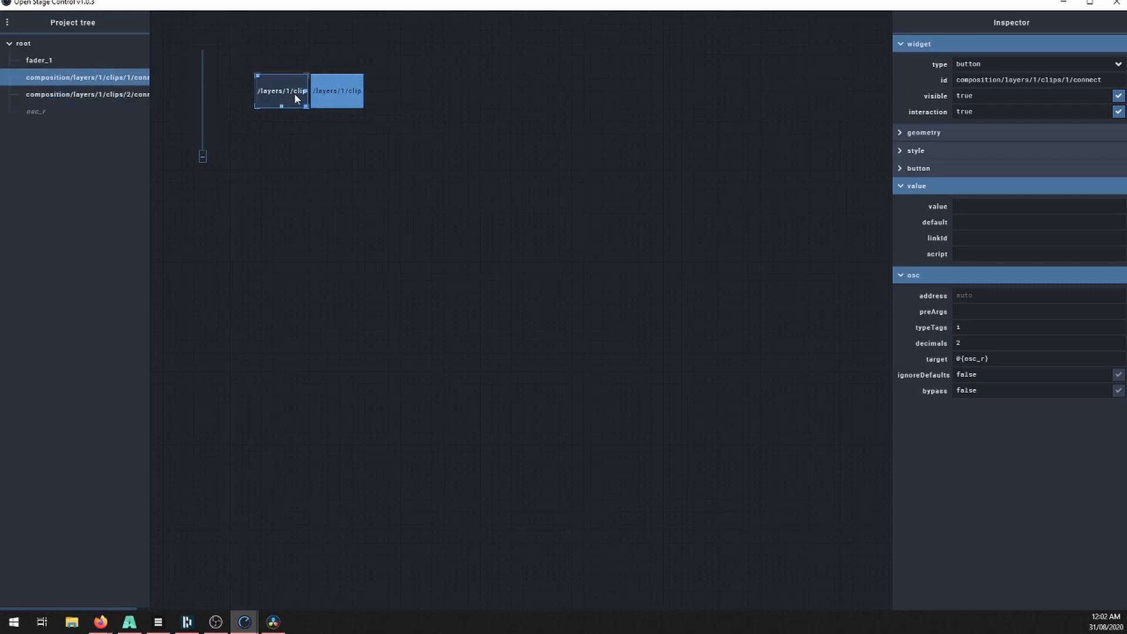
pyautogui.click(316, 94)
pyautogui.click(261, 94)
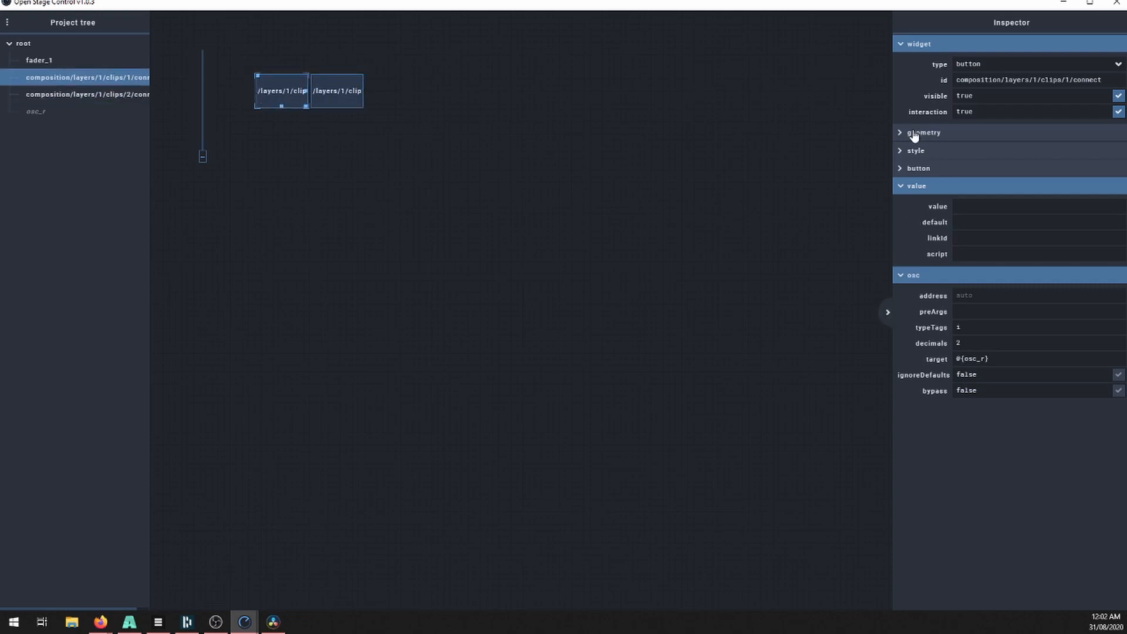
# - Set the mode of both clip buttons to tap
pyautogui.click(905, 170)
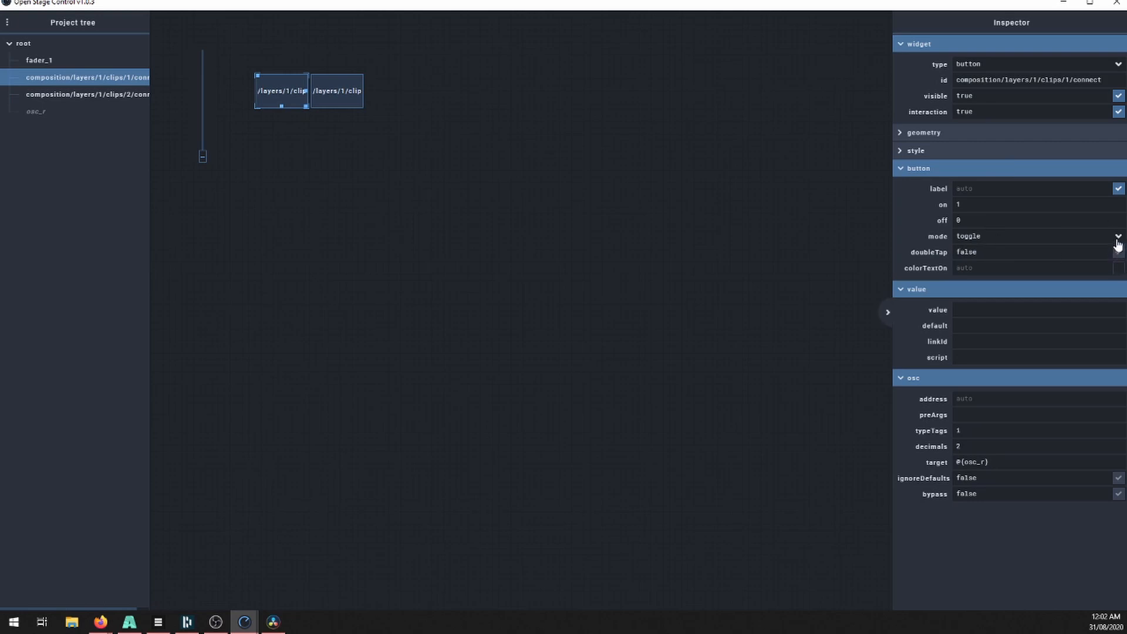
pyautogui.click(1117, 236)
pyautogui.click(1074, 292)
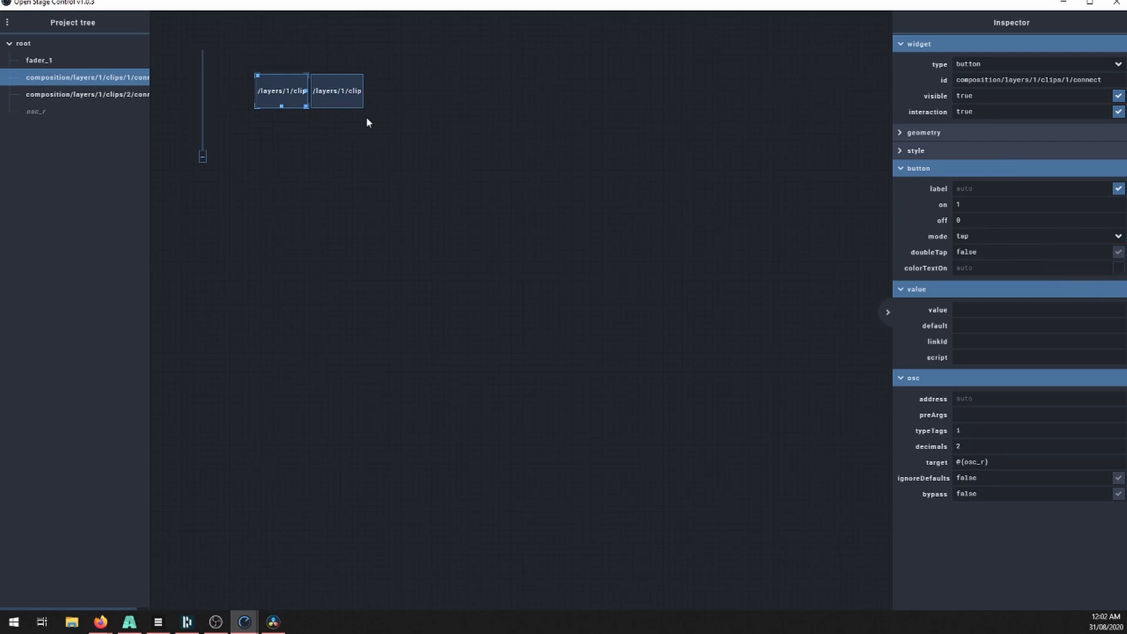
pyautogui.click(334, 91)
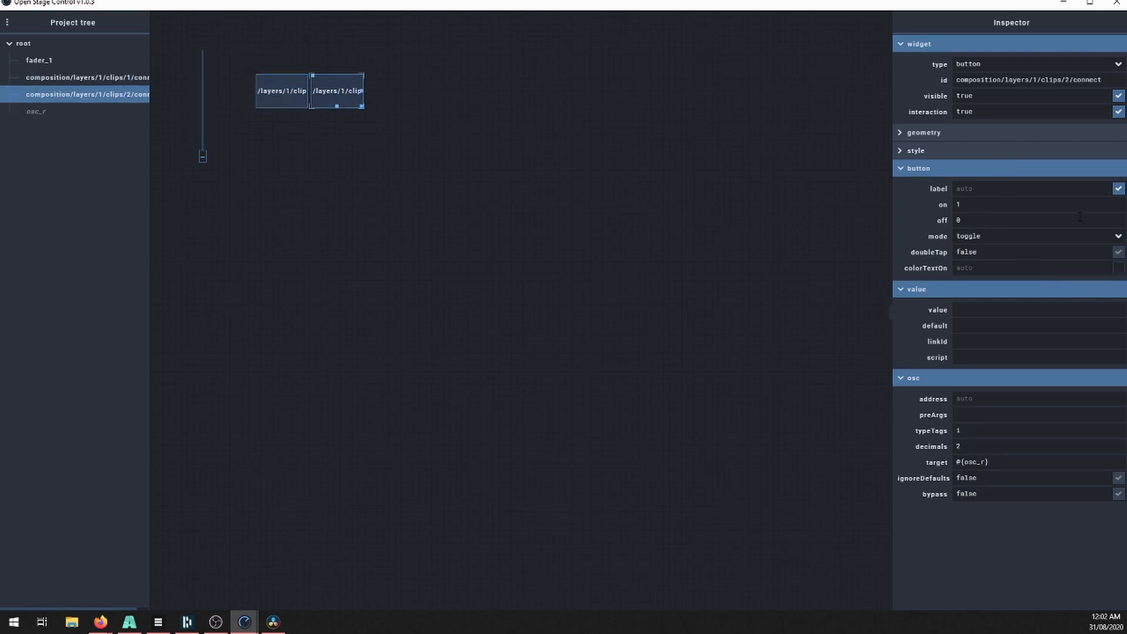
pyautogui.click(1118, 239)
pyautogui.click(1074, 292)
# - Label the first button Clip 1 and the second button Clip 2
pyautogui.click(267, 90)
pyautogui.click(1000, 186)
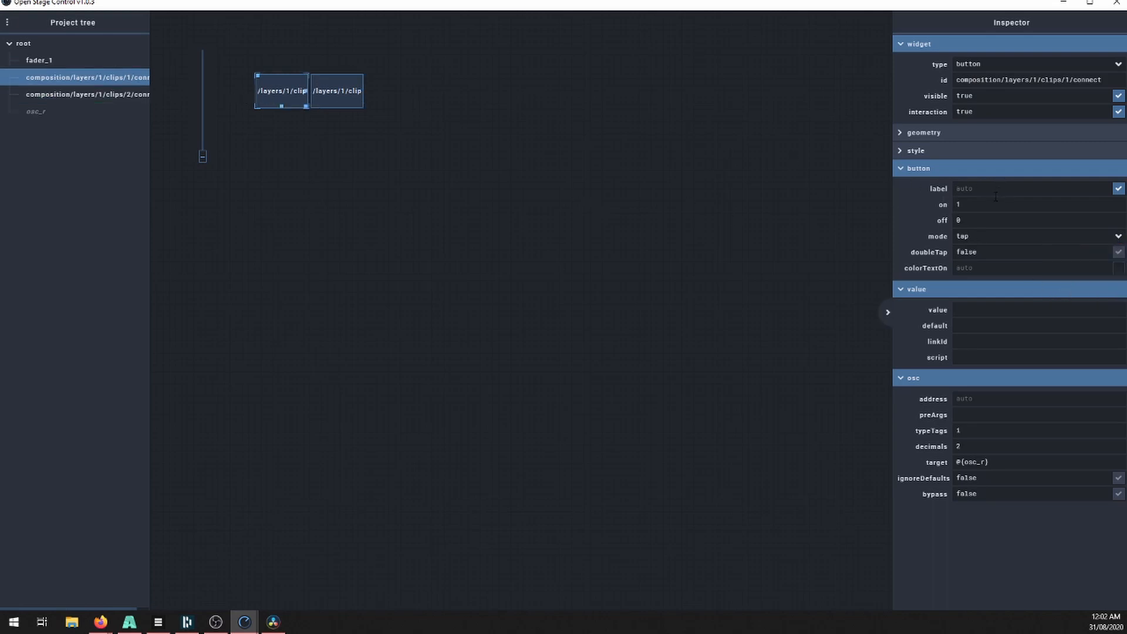
pyautogui.write('Cliop 1')
pyautogui.press('Return')
pyautogui.click(348, 89)
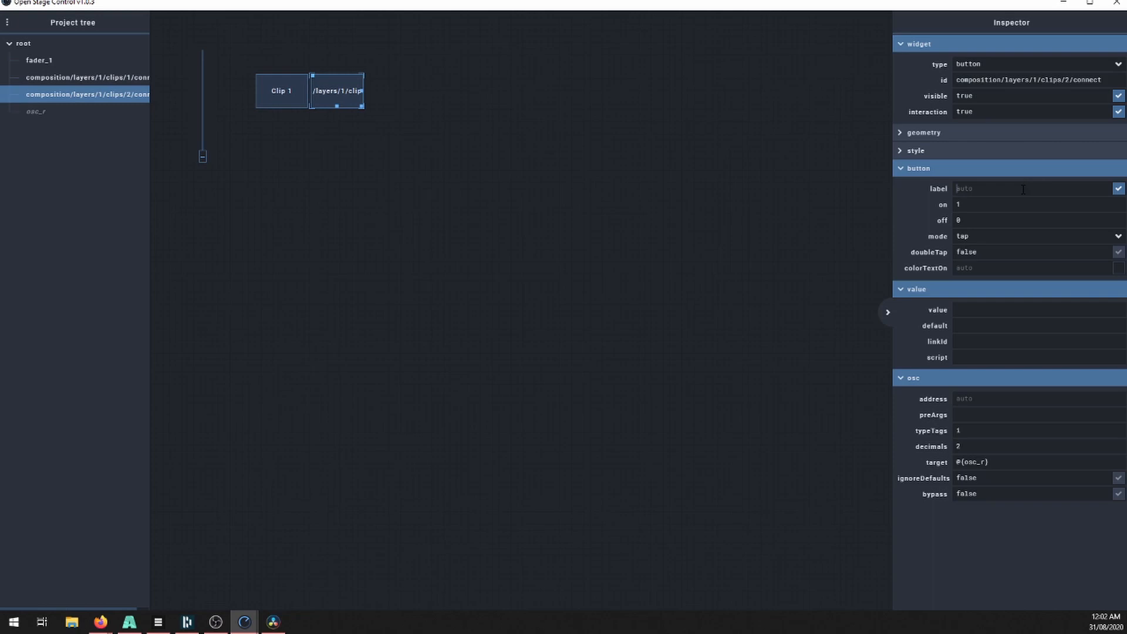
pyautogui.write('Clip 2')
pyautogui.press('Return')
pyautogui.click(362, 232)
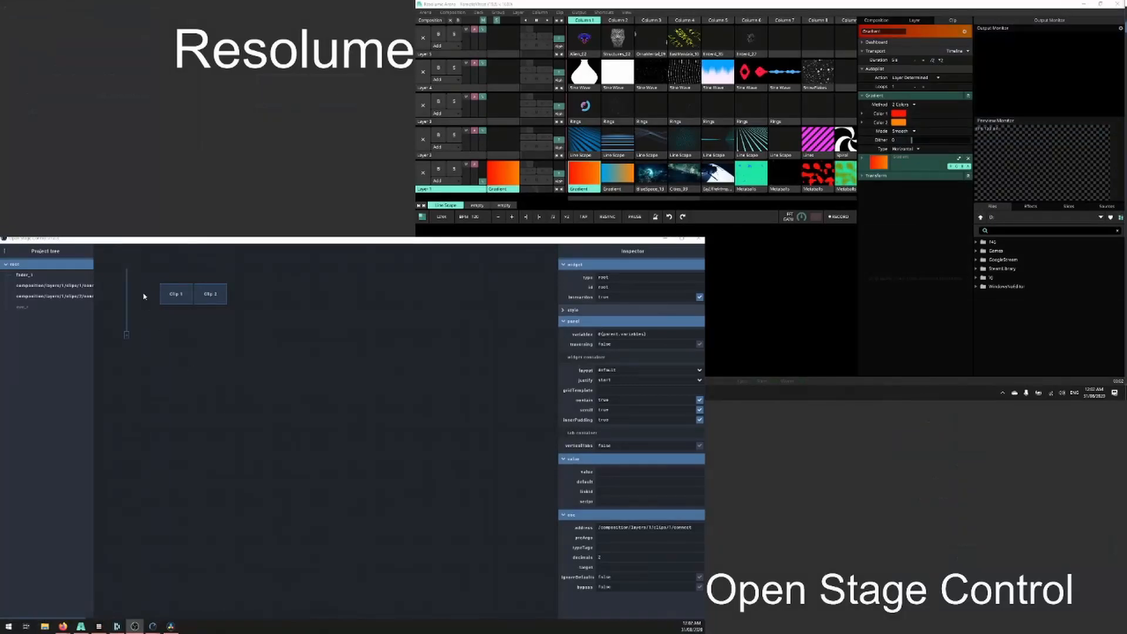
# - Trigger Clip 1 and Clip 2 alternately and move the fader to test Resolume's layer 1 response
pyautogui.click(170, 300)
pyautogui.click(212, 298)
pyautogui.click(170, 302)
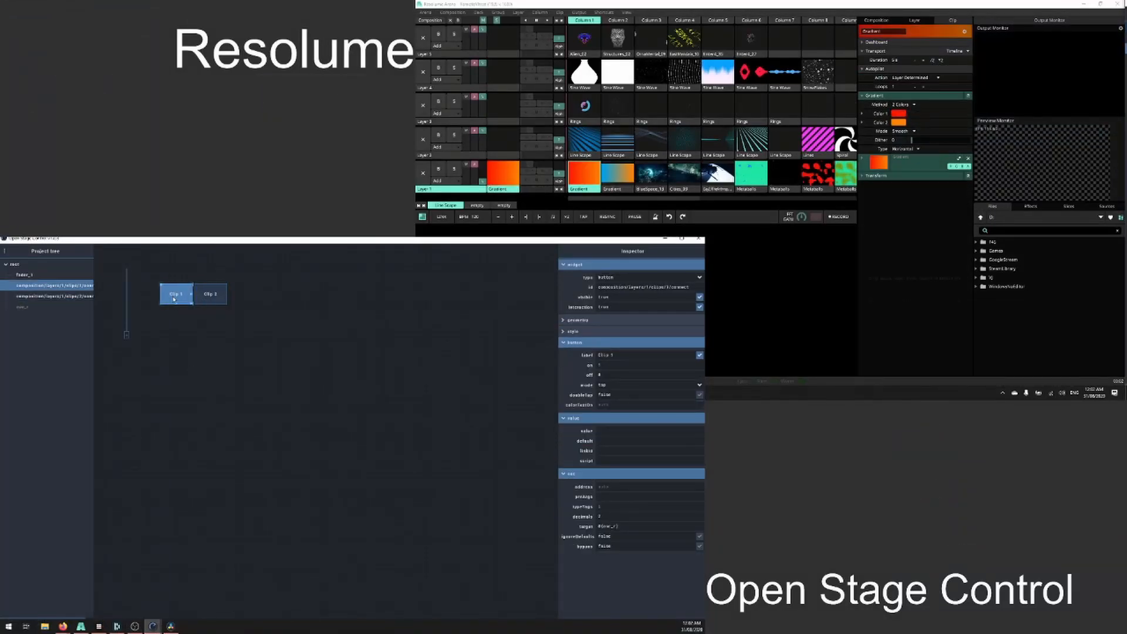
pyautogui.click(217, 300)
pyautogui.moveTo(127, 335); pyautogui.dragTo(223, 433)
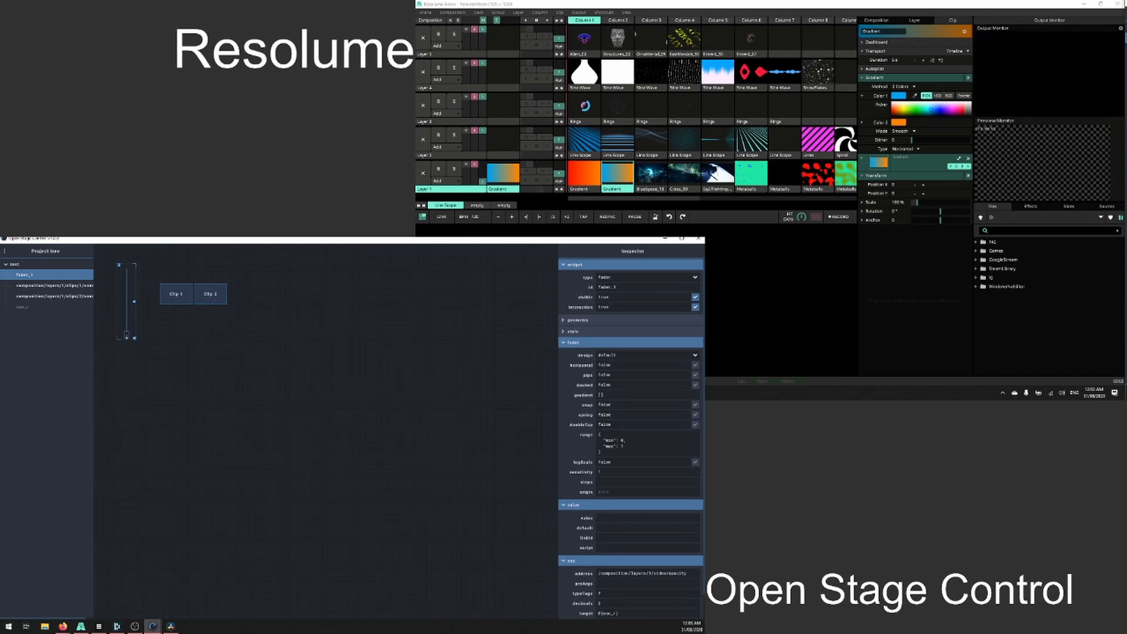
pyautogui.click(292, 318)
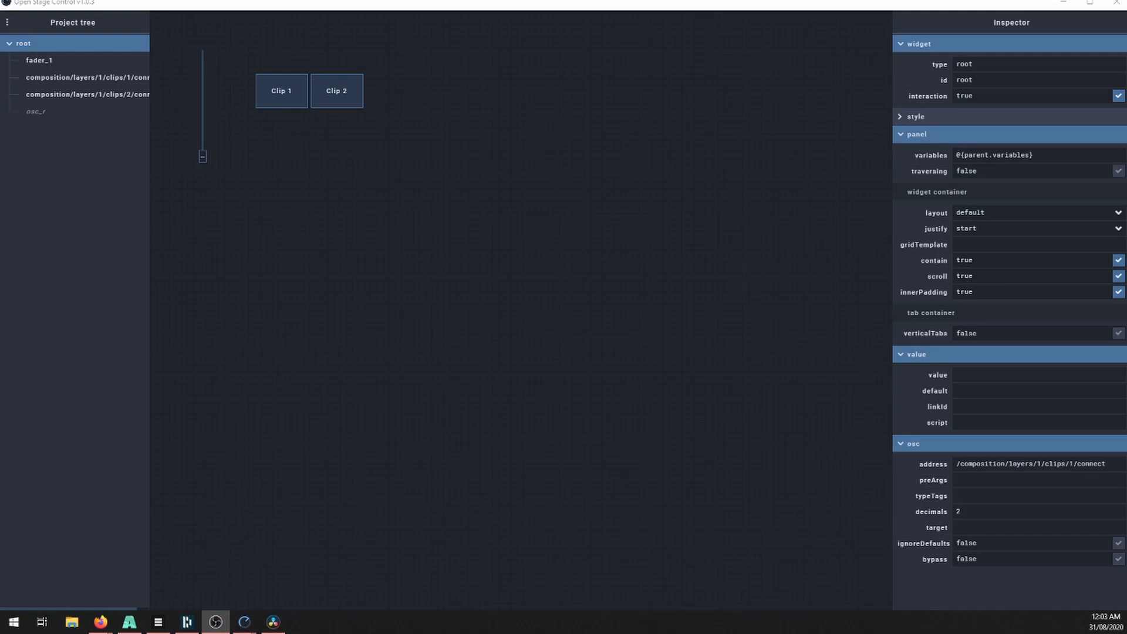
# - Review the properties of the Clip 2 button and the osc_r variable
pyautogui.click(324, 101)
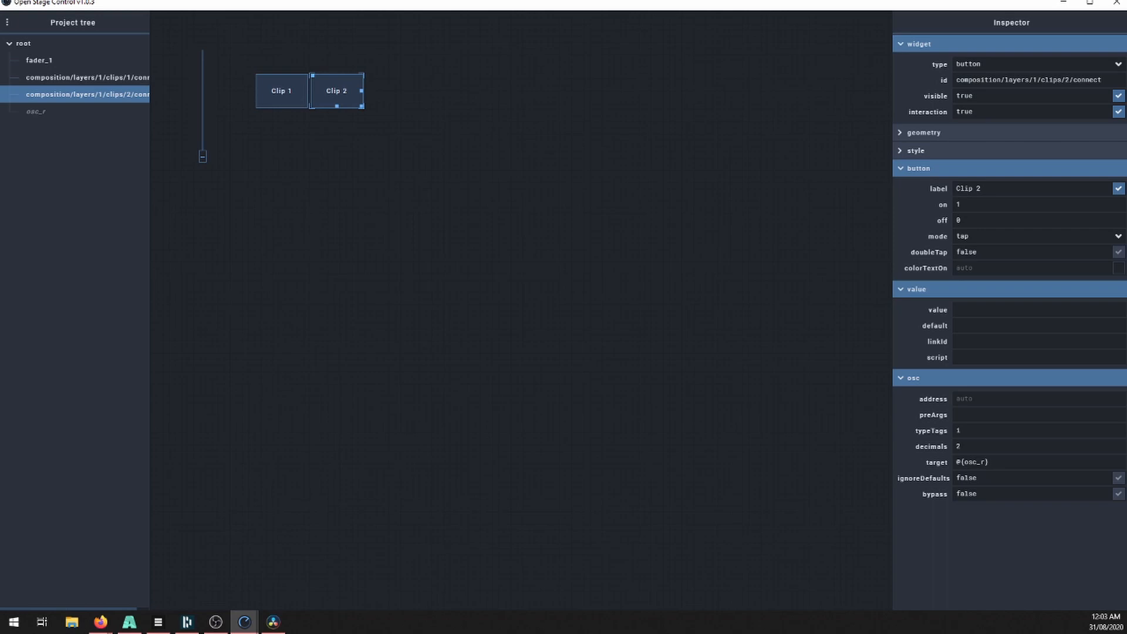
pyautogui.click(29, 116)
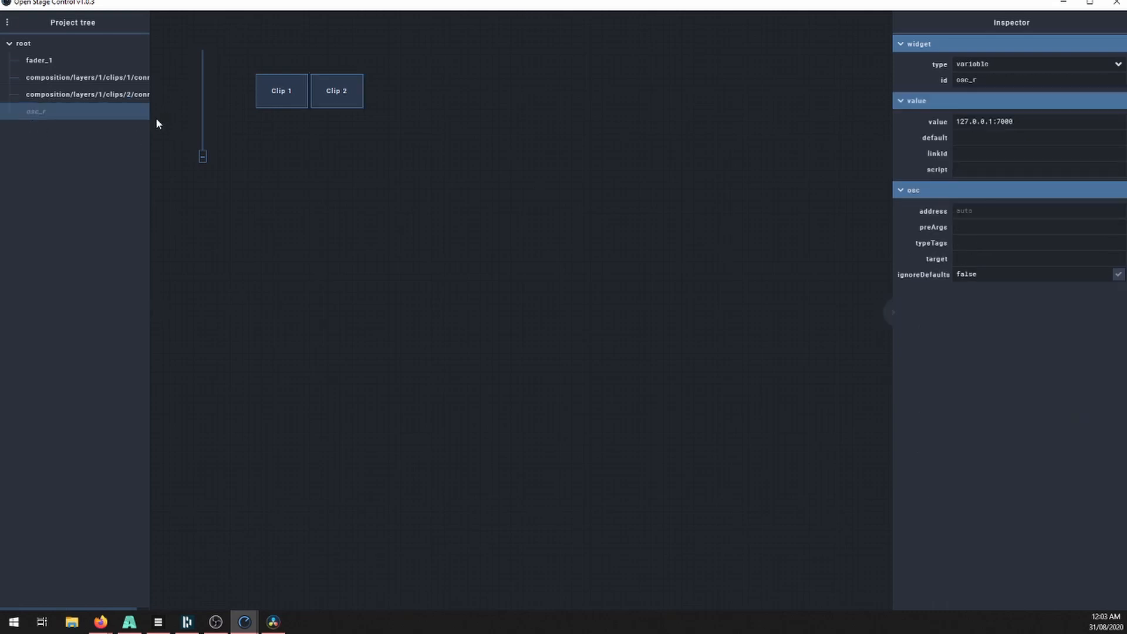
pyautogui.click(360, 187)
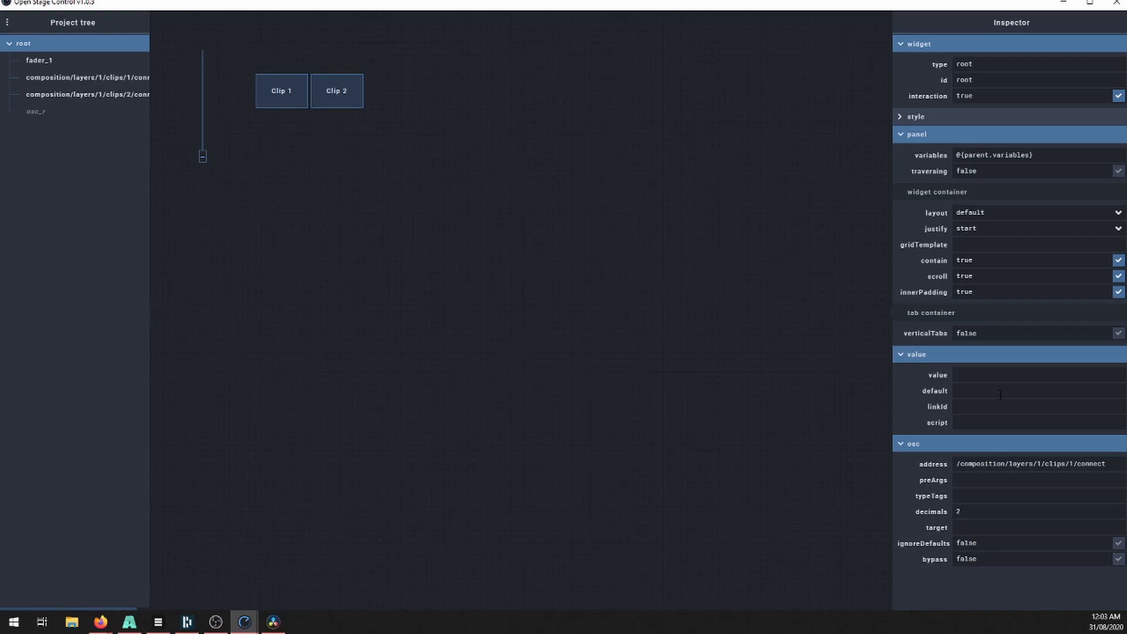
# - Add a panel below the existing fader and clip buttons and enlarge it into a wide container spanning most of the canvas
pyautogui.rightClick(242, 288)
pyautogui.moveTo(251, 294)
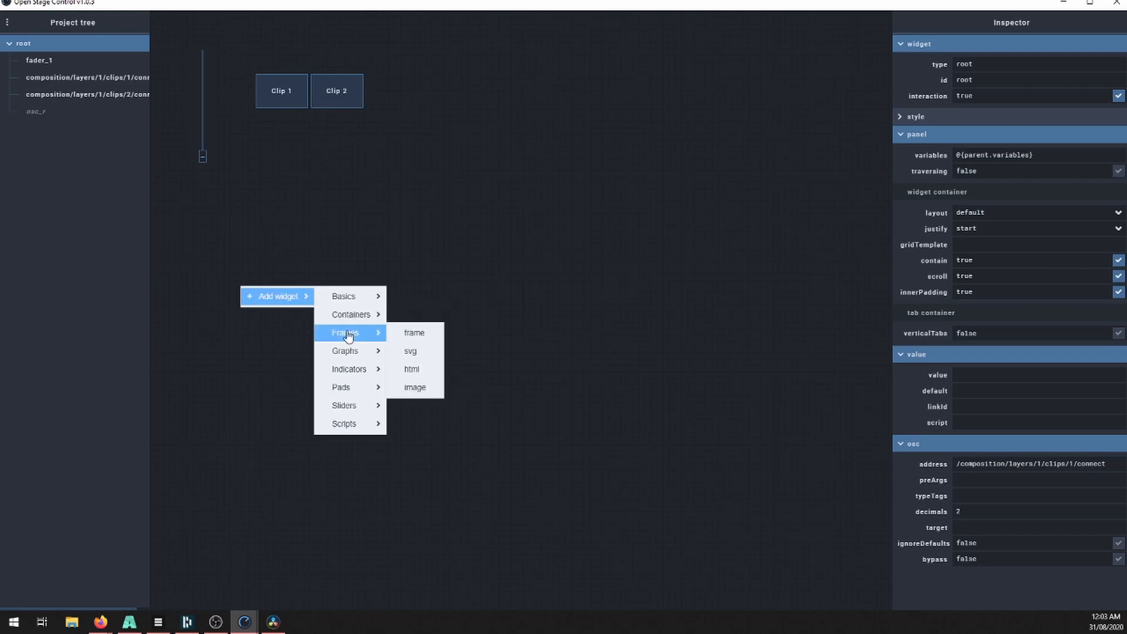
pyautogui.moveTo(368, 320)
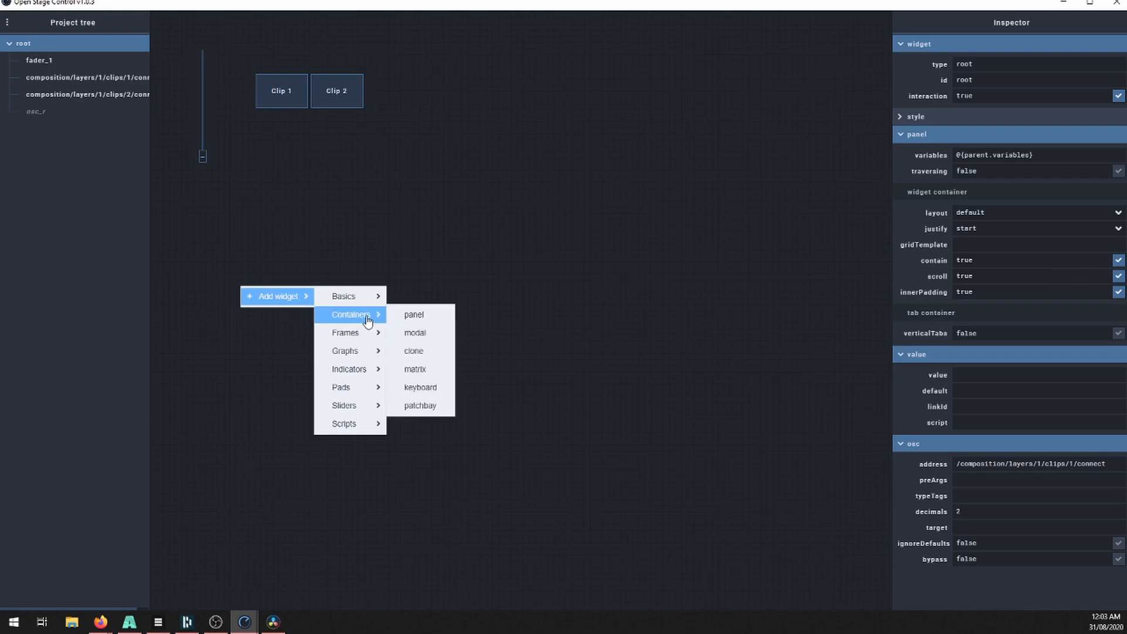
pyautogui.click(424, 315)
pyautogui.moveTo(253, 292); pyautogui.dragTo(186, 204)
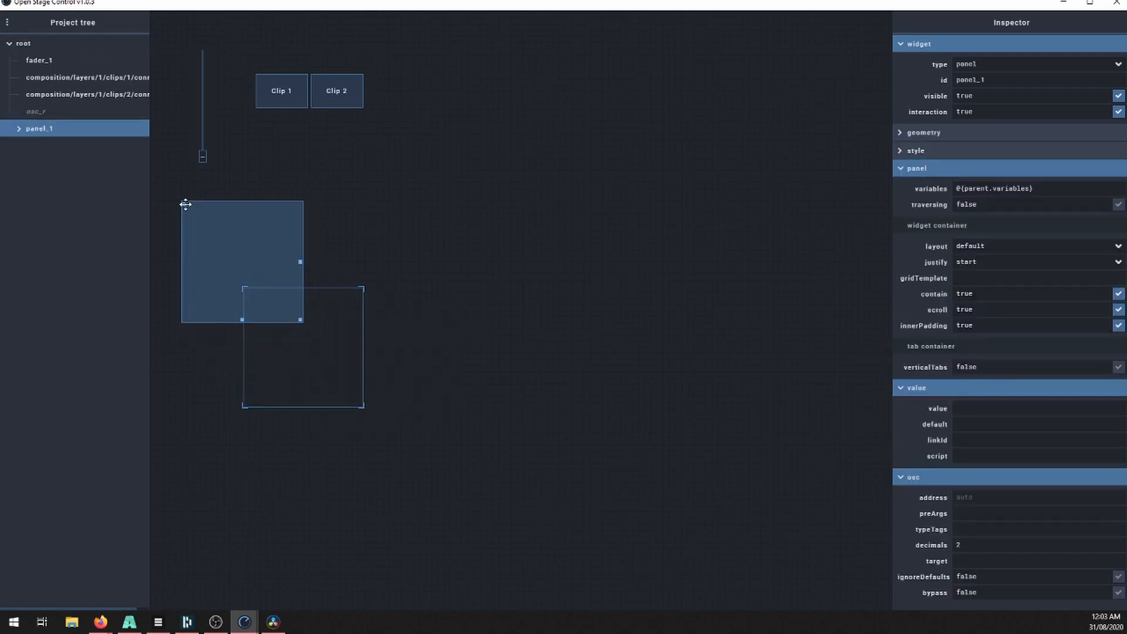
pyautogui.moveTo(298, 259); pyautogui.dragTo(841, 278)
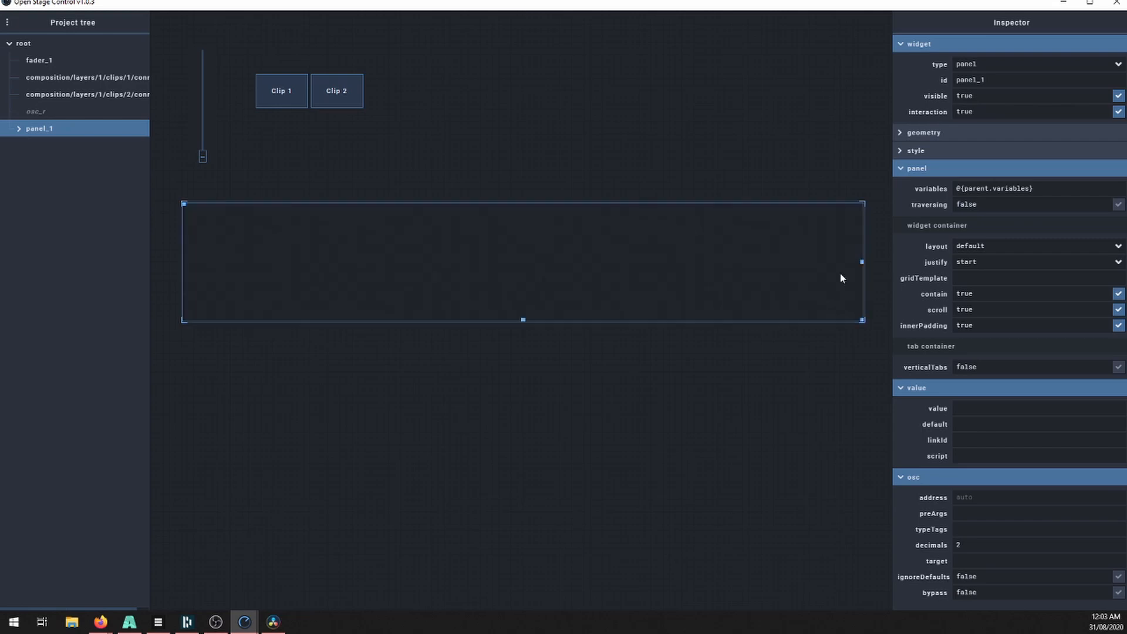
pyautogui.moveTo(524, 320); pyautogui.dragTo(533, 373)
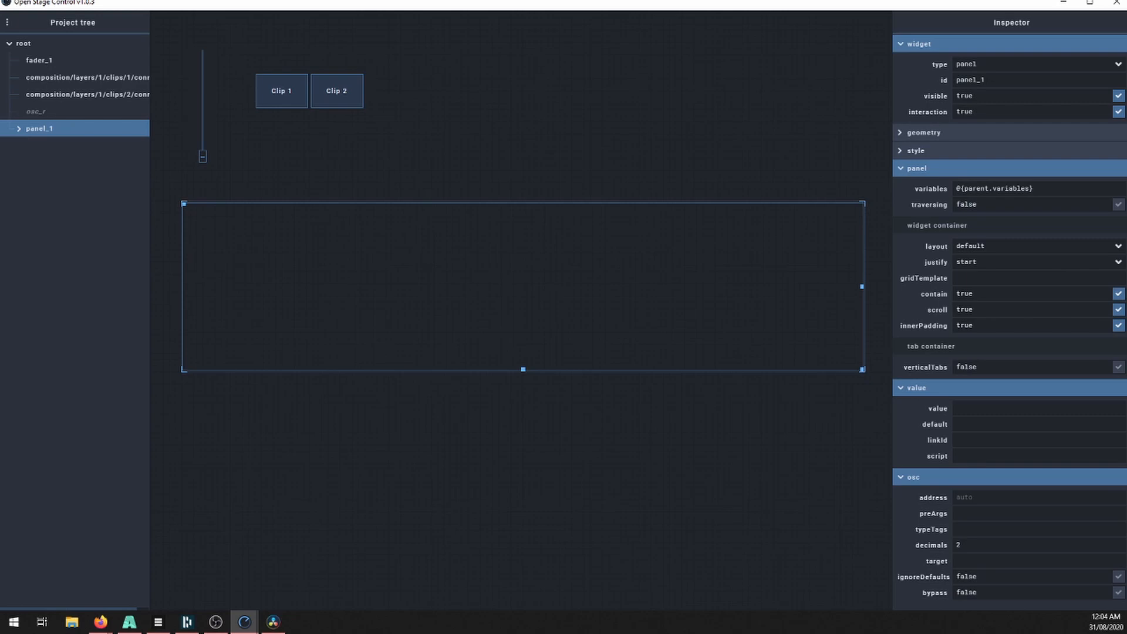
# - Add a fader inside the new panel and place it near the panel's upper-left corner
pyautogui.rightClick(332, 270)
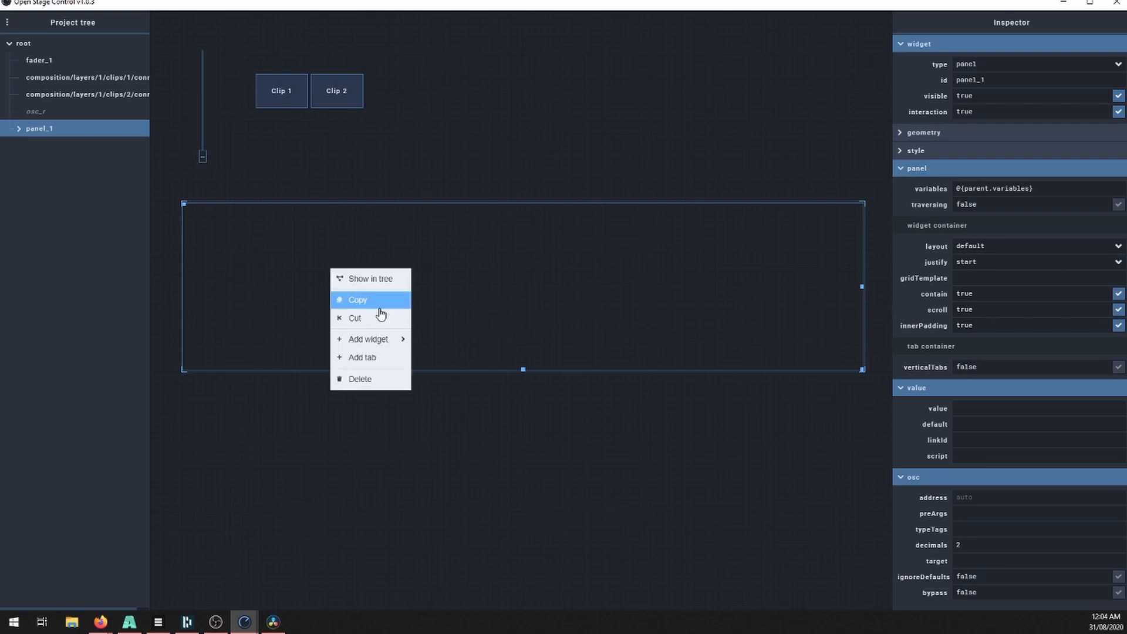
pyautogui.moveTo(385, 339)
pyautogui.moveTo(449, 447)
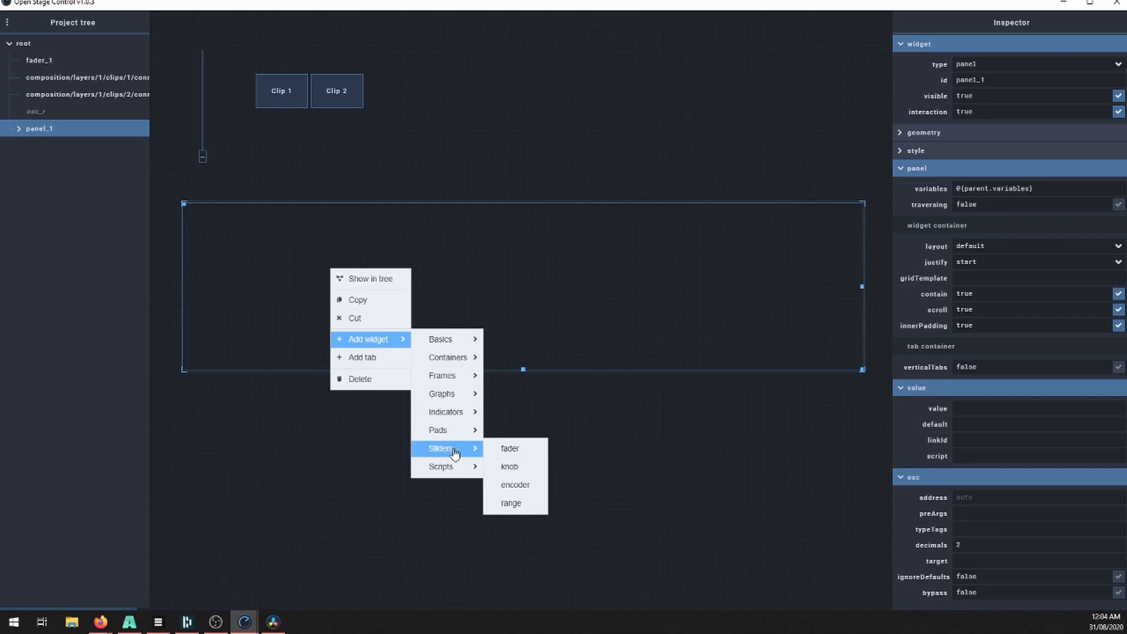
pyautogui.click(517, 450)
pyautogui.click(354, 301)
pyautogui.moveTo(330, 270); pyautogui.dragTo(238, 210)
pyautogui.click(318, 293)
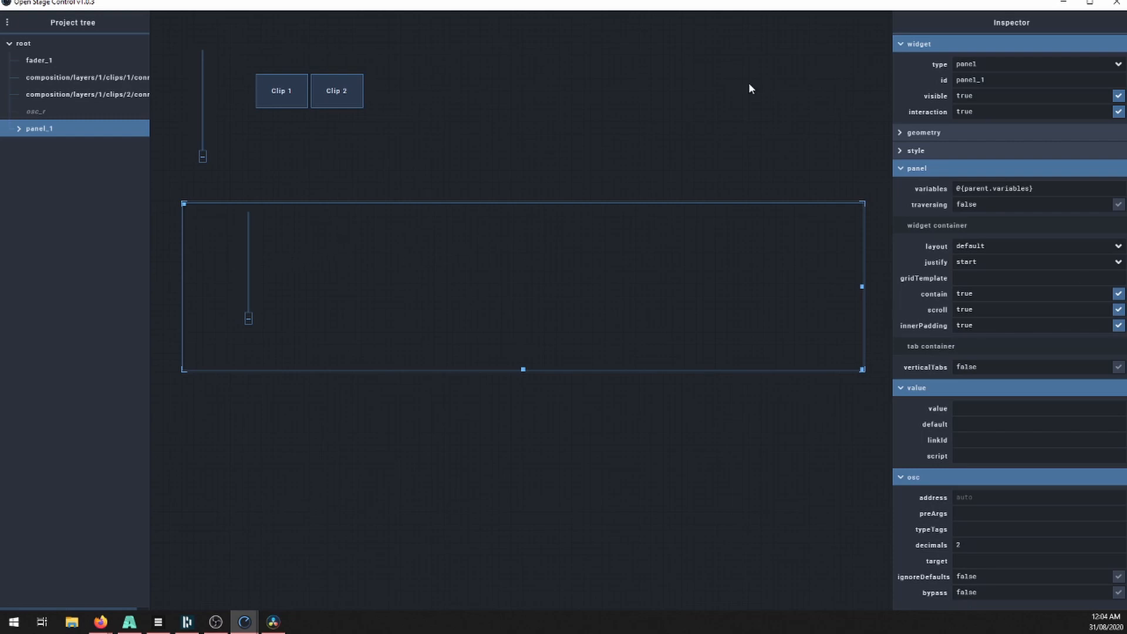
# - Copy composition/layers/1 from the Clip 1 button's id and set it as the panel's id
pyautogui.click(248, 246)
pyautogui.click(204, 140)
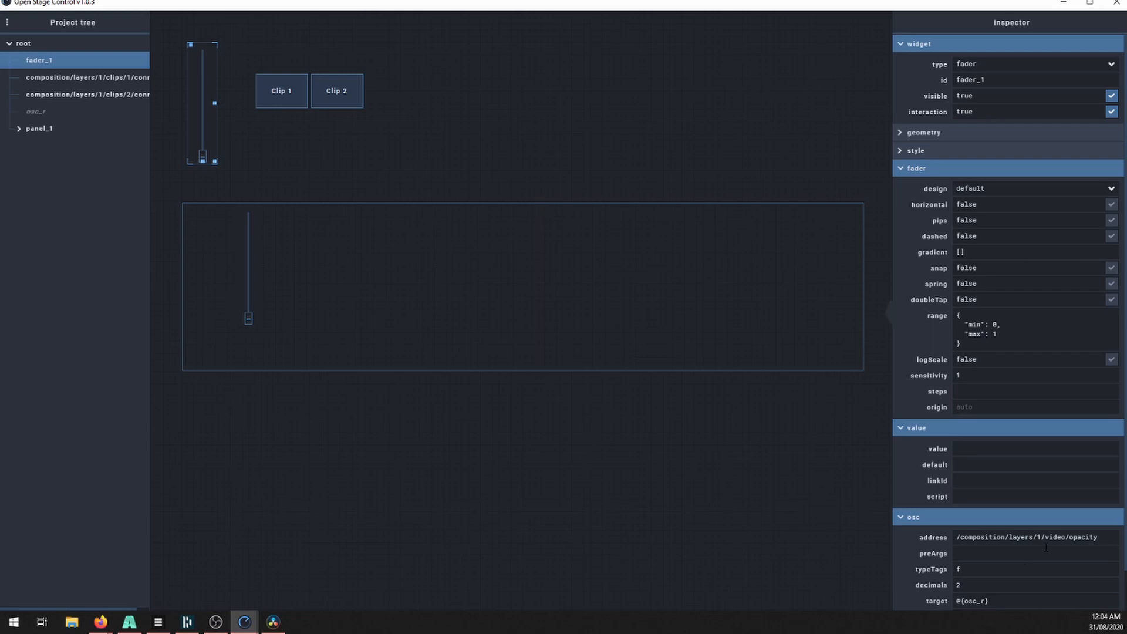
pyautogui.click(294, 106)
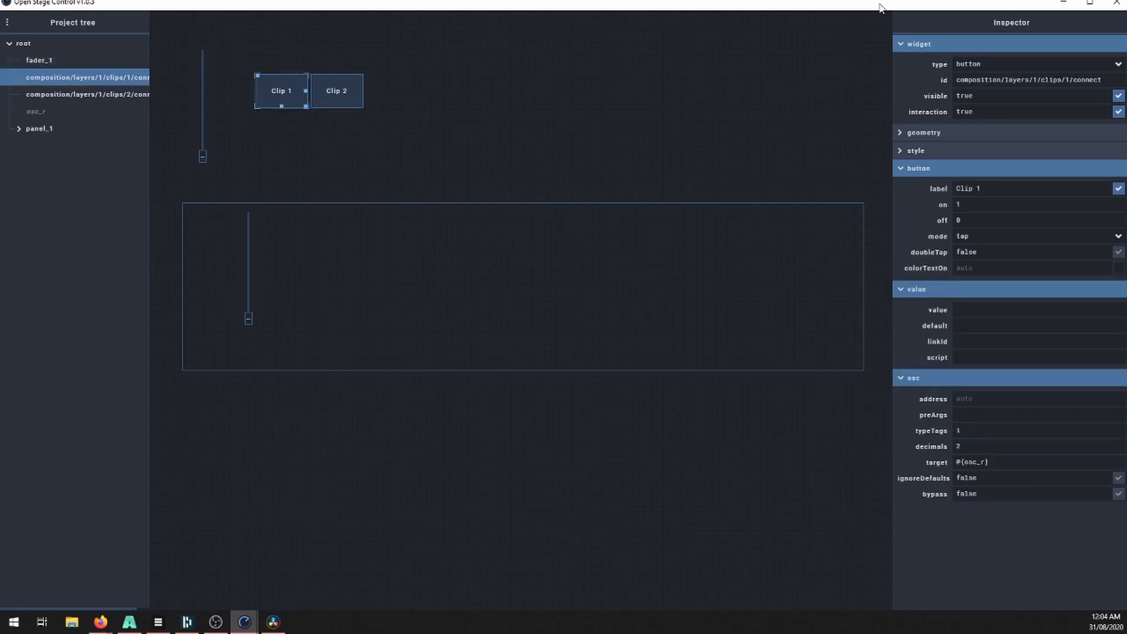
pyautogui.moveTo(957, 81); pyautogui.dragTo(1031, 89)
pyautogui.hotkey('ctrl', 'c')
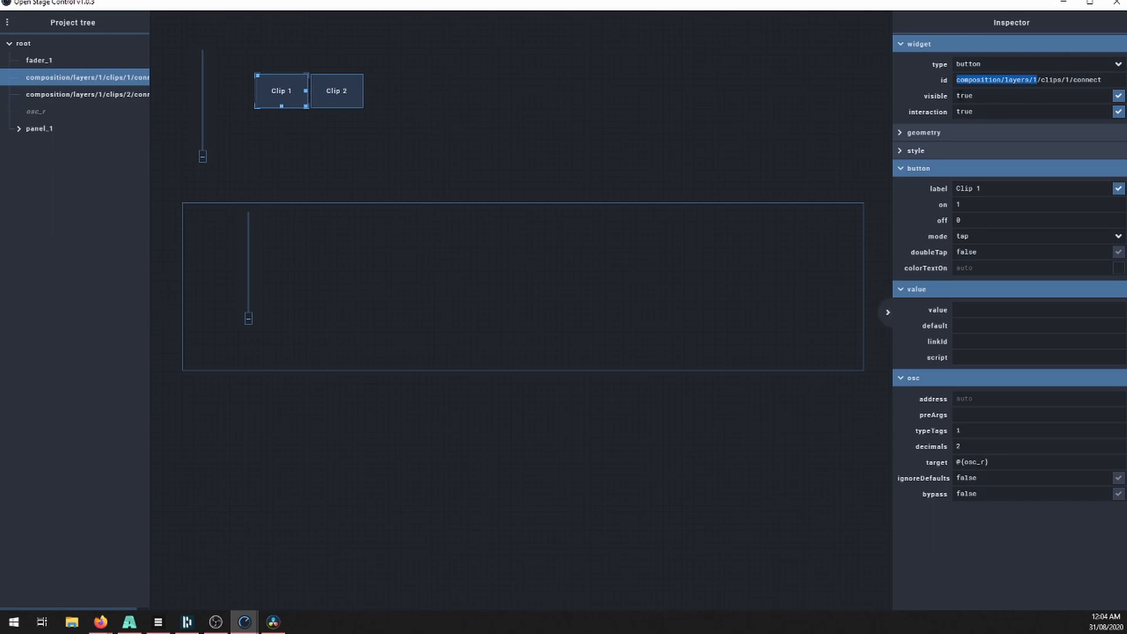
pyautogui.click(568, 210)
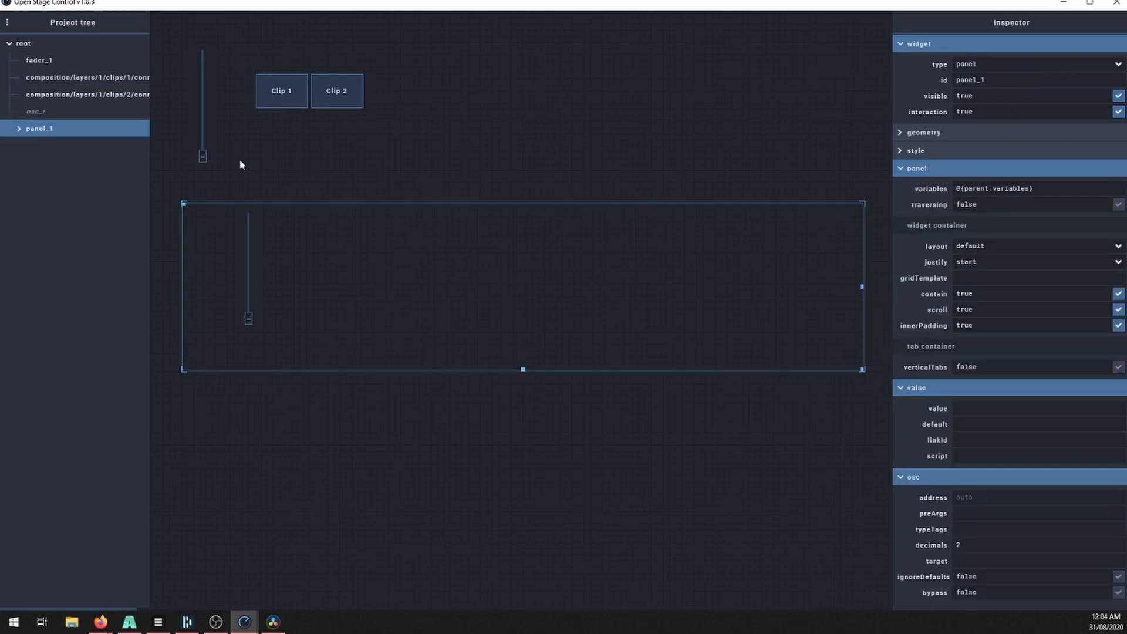
pyautogui.moveTo(1005, 81); pyautogui.dragTo(865, 66)
pyautogui.hotkey('ctrl', 'v')
pyautogui.click(466, 184)
pyautogui.click(549, 203)
# - Set the id of the panel's fader to #{@{parent.id}+"/video/opacity"} and check its computed value
pyautogui.click(249, 242)
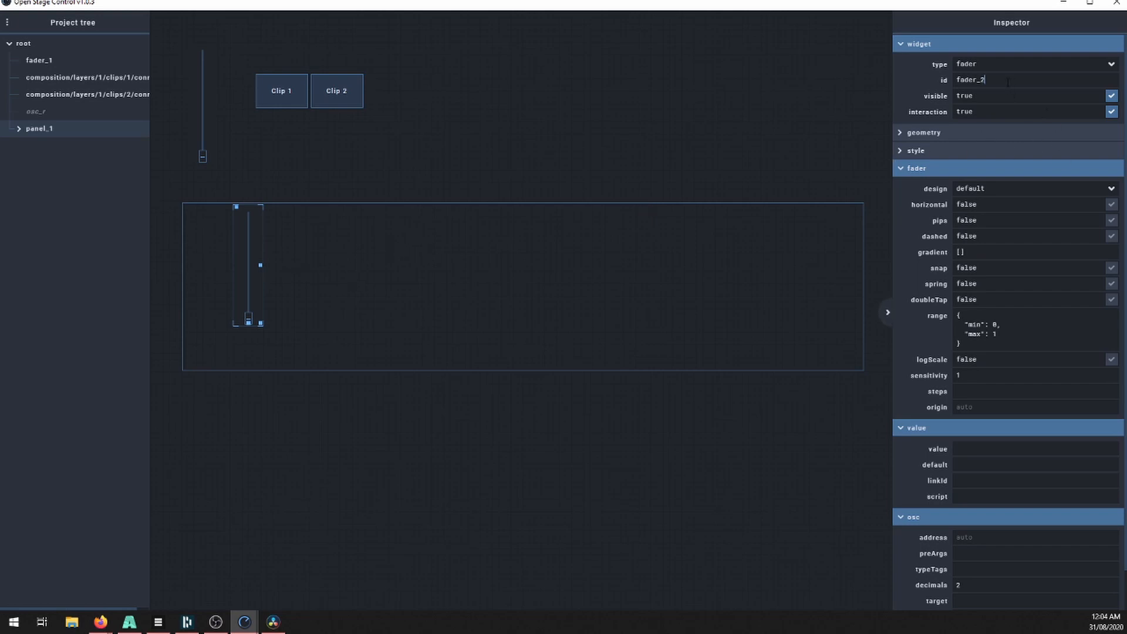
pyautogui.press('BackSpace')
pyautogui.press('BackSpace')
pyautogui.press('BackSpace')
pyautogui.press('BackSpace')
pyautogui.write('#{@')
pyautogui.write('p')
pyautogui.press('BackSpace')
pyautogui.press('BackSpace')
pyautogui.write('{')
pyautogui.write('parent')
pyautogui.write('.id')
pyautogui.write('}')
pyautogui.write("+'")
pyautogui.write('/video/')
pyautogui.write('opacity')
pyautogui.write('"')
pyautogui.write('}')
pyautogui.press('Return')
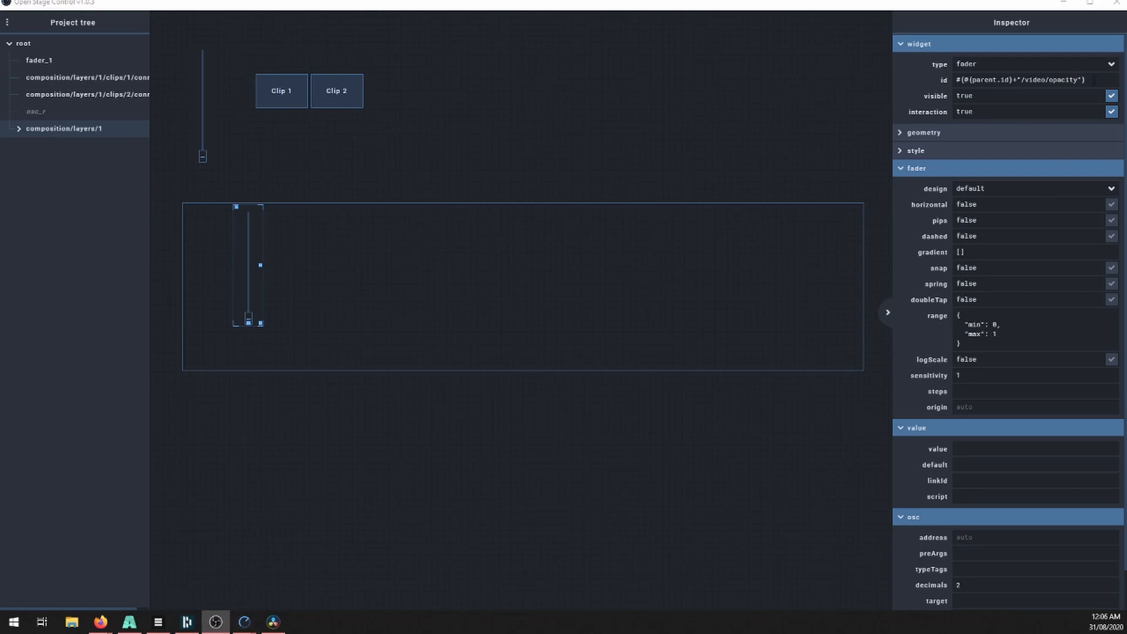
pyautogui.click(946, 81)
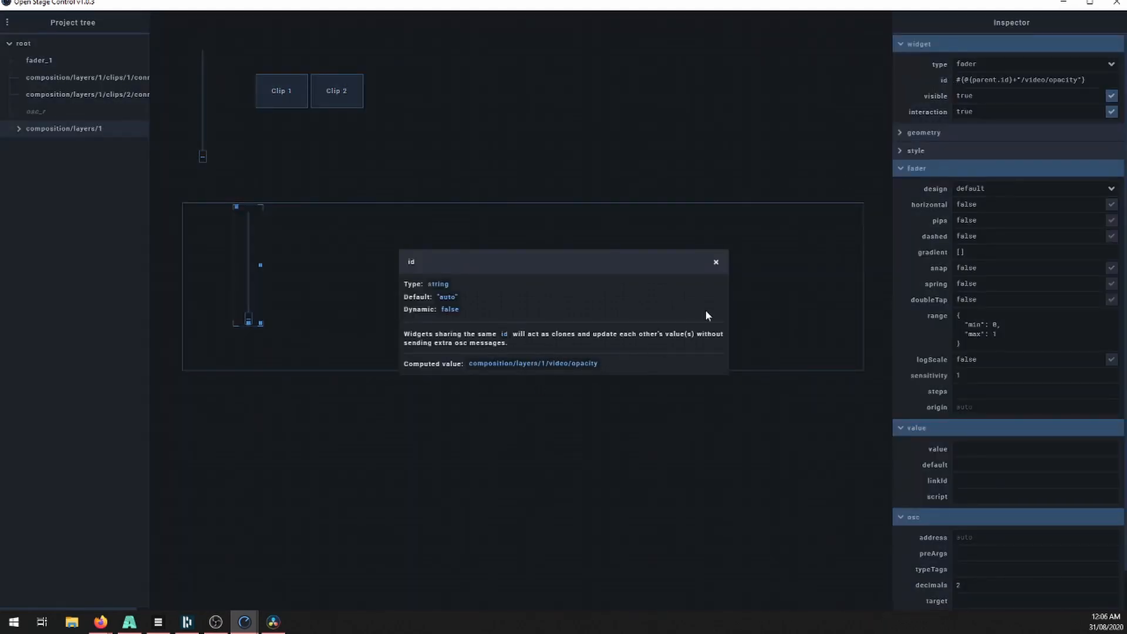
pyautogui.click(766, 111)
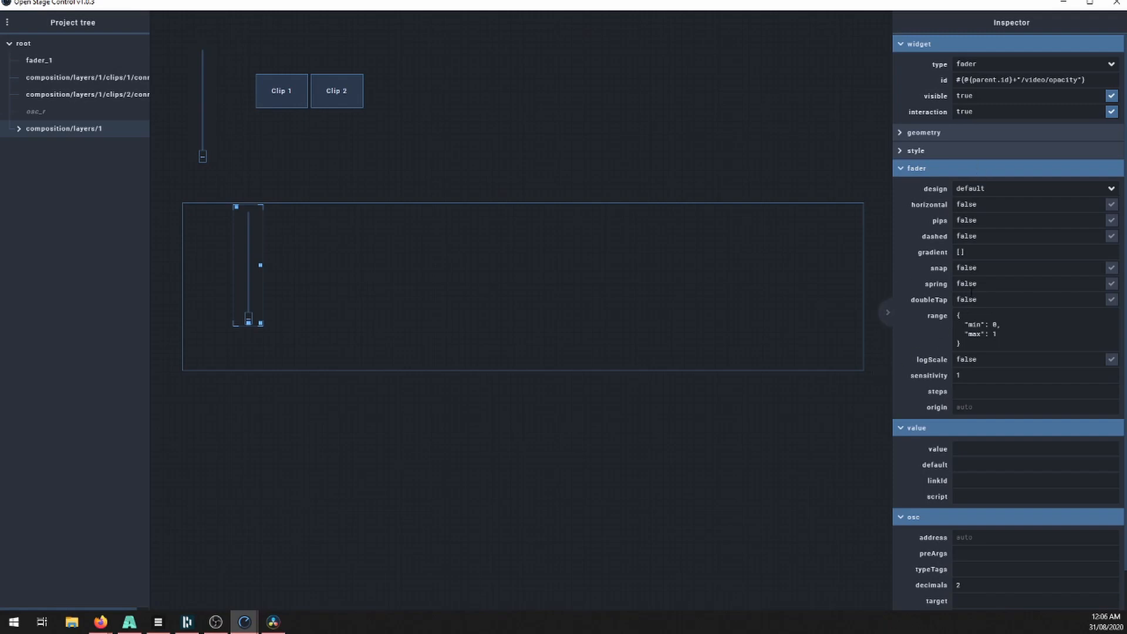
# - Set the panel fader's OSC typeTags to f and its target to @{osc_r}
pyautogui.scroll(-1, 998, 352)
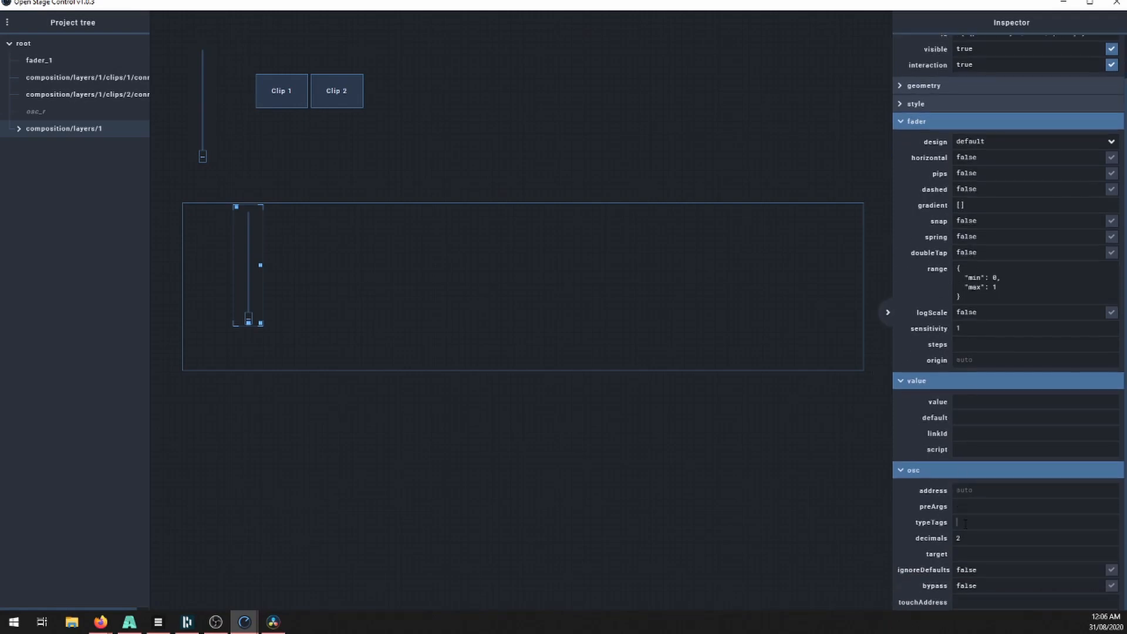
pyautogui.write('f')
pyautogui.click(971, 555)
pyautogui.write('@{osc_r}')
# - Move the panel's fader to test its control of layer 1 opacity in Resolume
pyautogui.moveTo(252, 318)
pyautogui.mouseDown()
pyautogui.moveTo(247, 286)
pyautogui.moveTo(248, 312)
pyautogui.mouseUp()
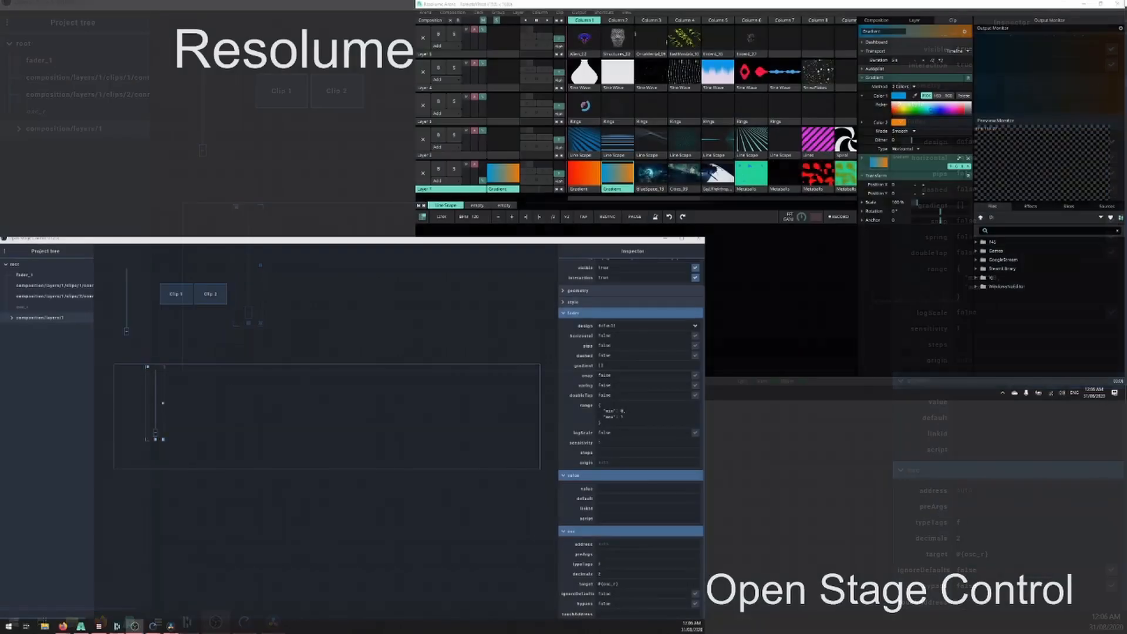
pyautogui.moveTo(156, 439)
pyautogui.mouseDown()
pyautogui.moveTo(154, 375)
pyautogui.moveTo(155, 439)
pyautogui.mouseUp()
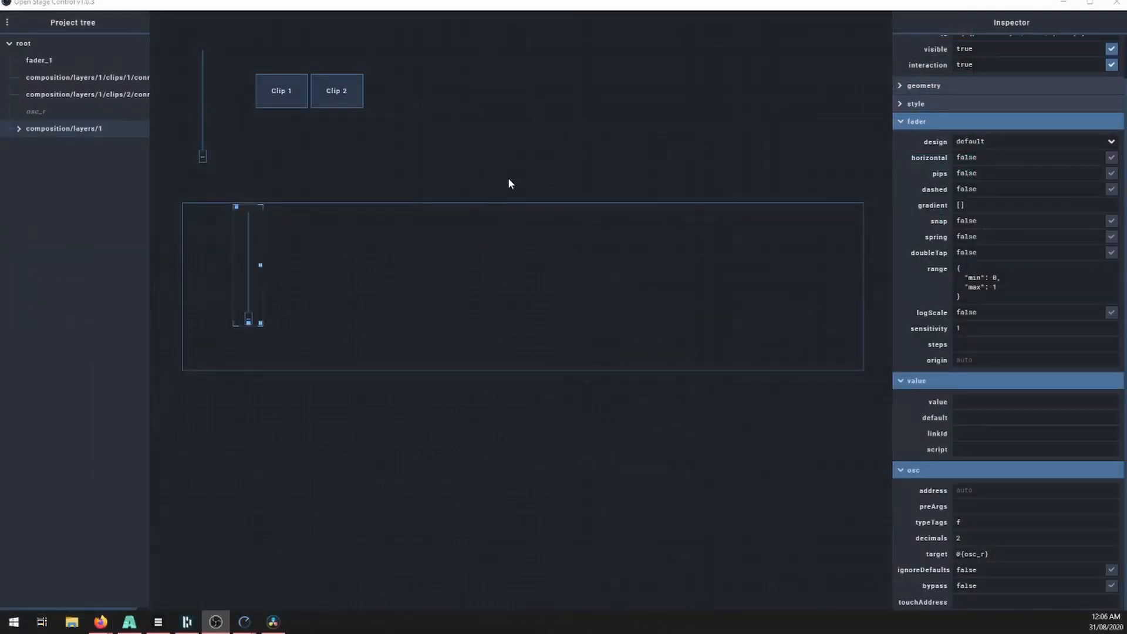
pyautogui.click(136, 280)
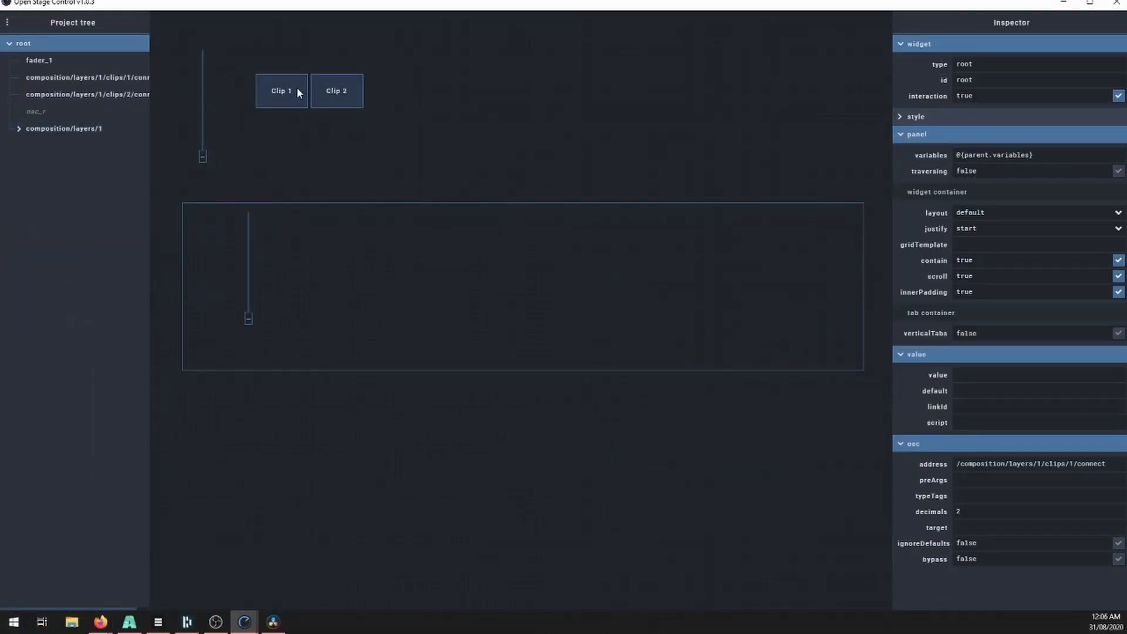
# - Add a matrix inside the panel, place it beside the fader and widen it to about half the panel's width
pyautogui.rightClick(322, 245)
pyautogui.rightClick(322, 235)
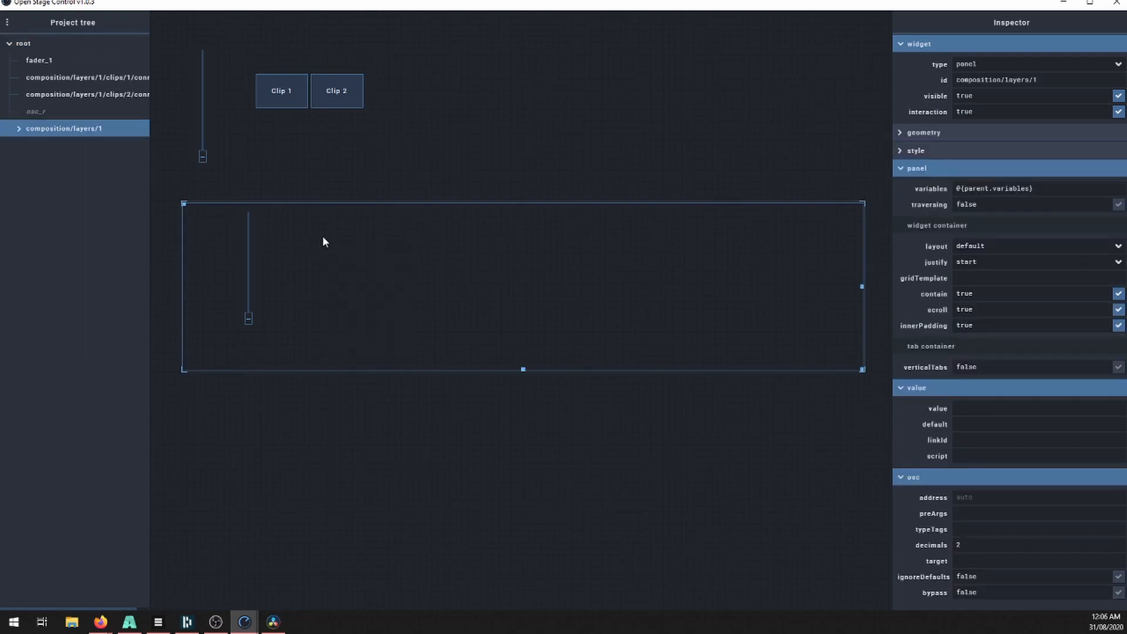
pyautogui.moveTo(362, 312)
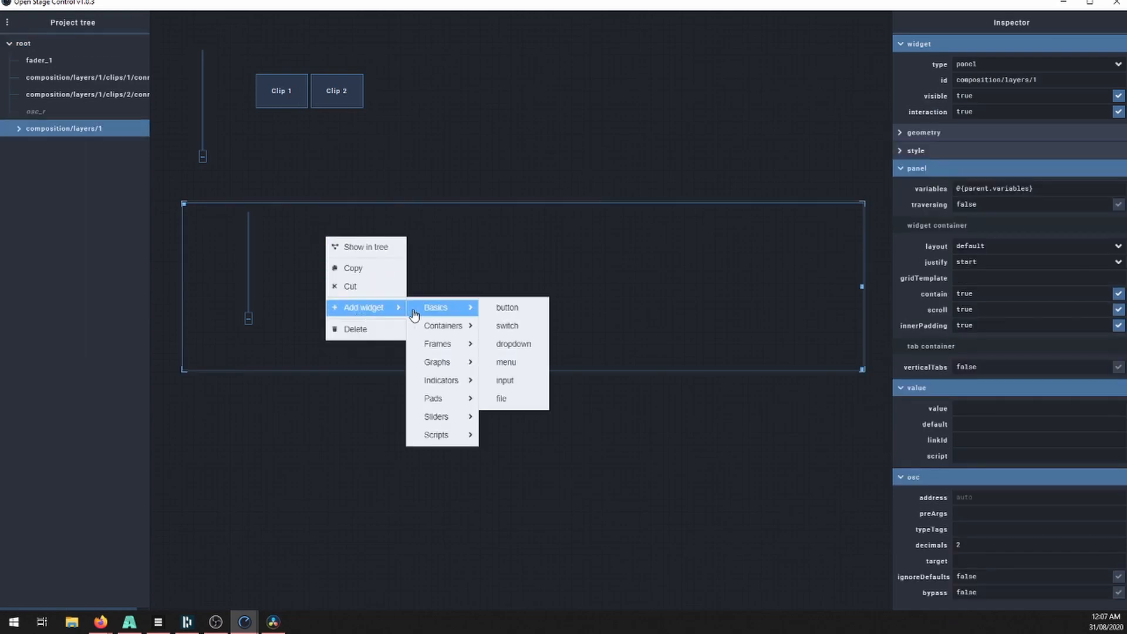
pyautogui.moveTo(461, 325)
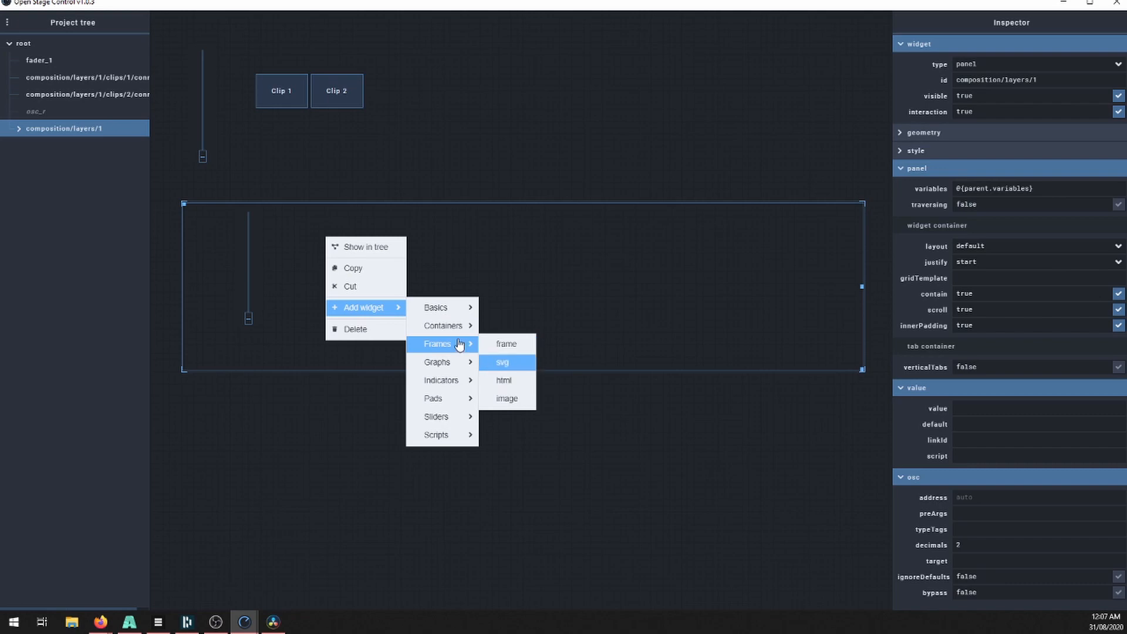
pyautogui.click(516, 380)
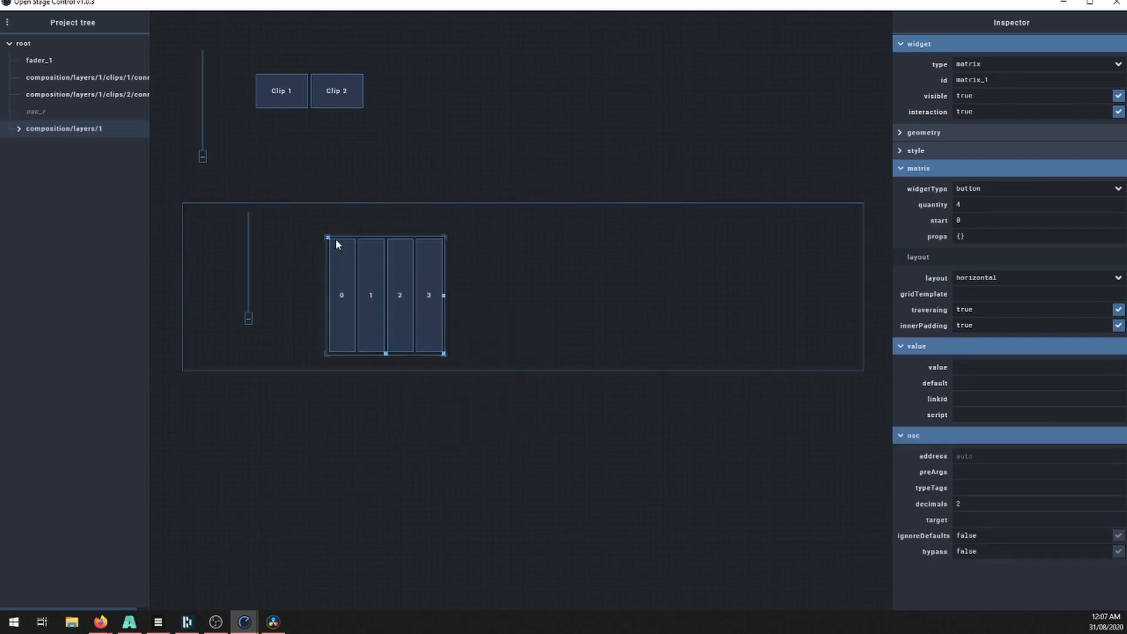
pyautogui.moveTo(336, 238); pyautogui.dragTo(288, 219)
pyautogui.moveTo(404, 283); pyautogui.dragTo(608, 277)
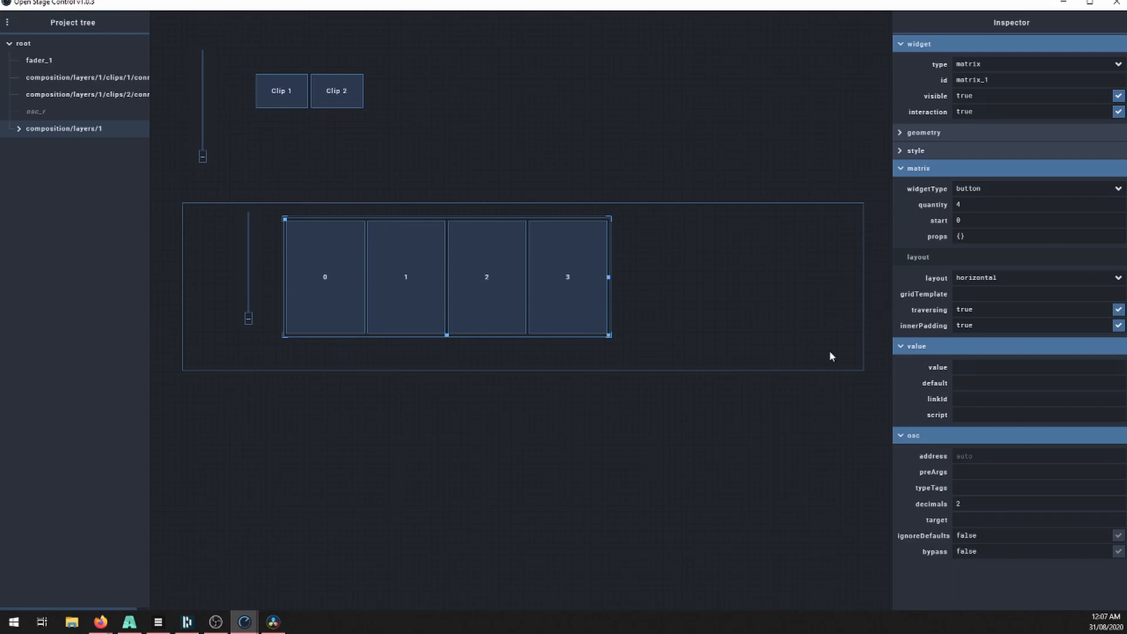
# - Try the switch and fader widget types for the matrix and return it to button
pyautogui.click(1118, 189)
pyautogui.click(1093, 239)
pyautogui.click(1118, 188)
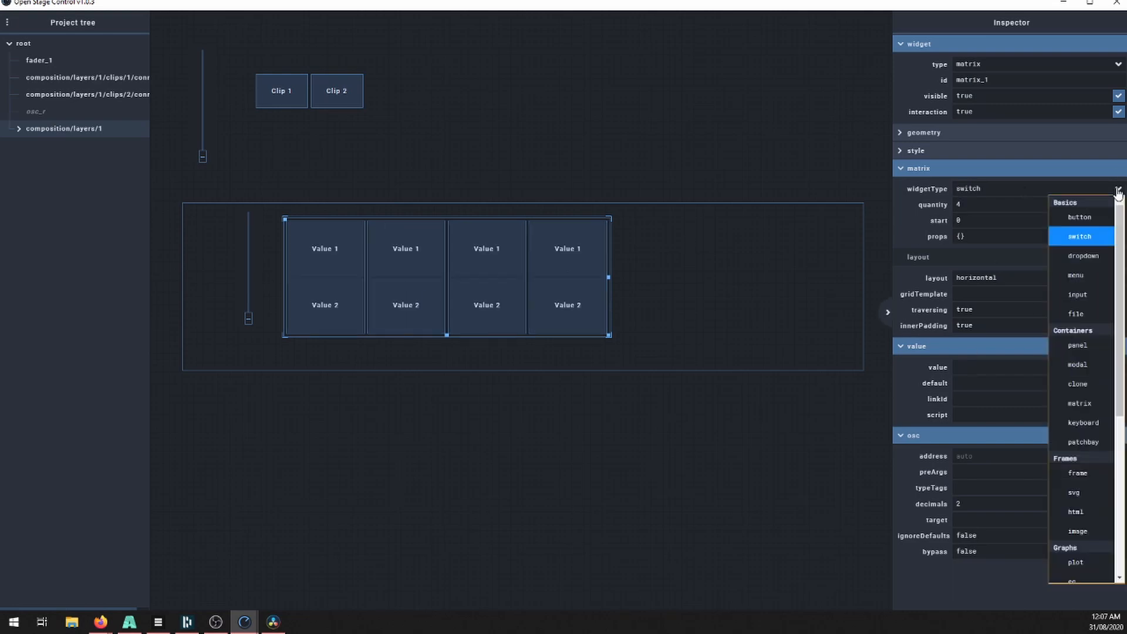
pyautogui.scroll(-5, 1080, 455)
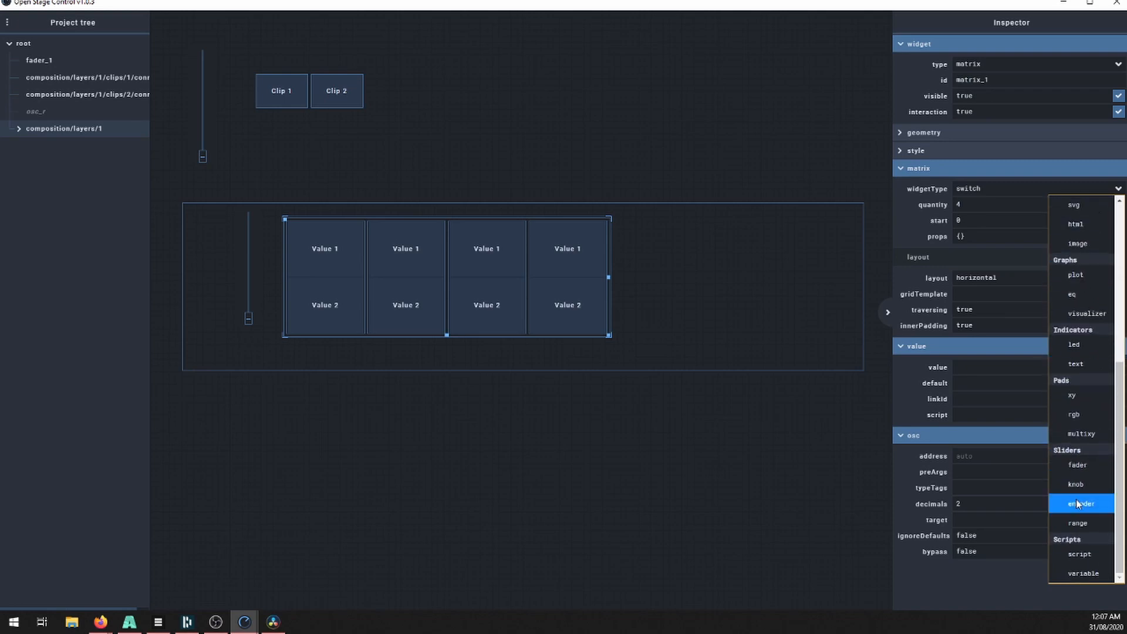
pyautogui.click(1084, 469)
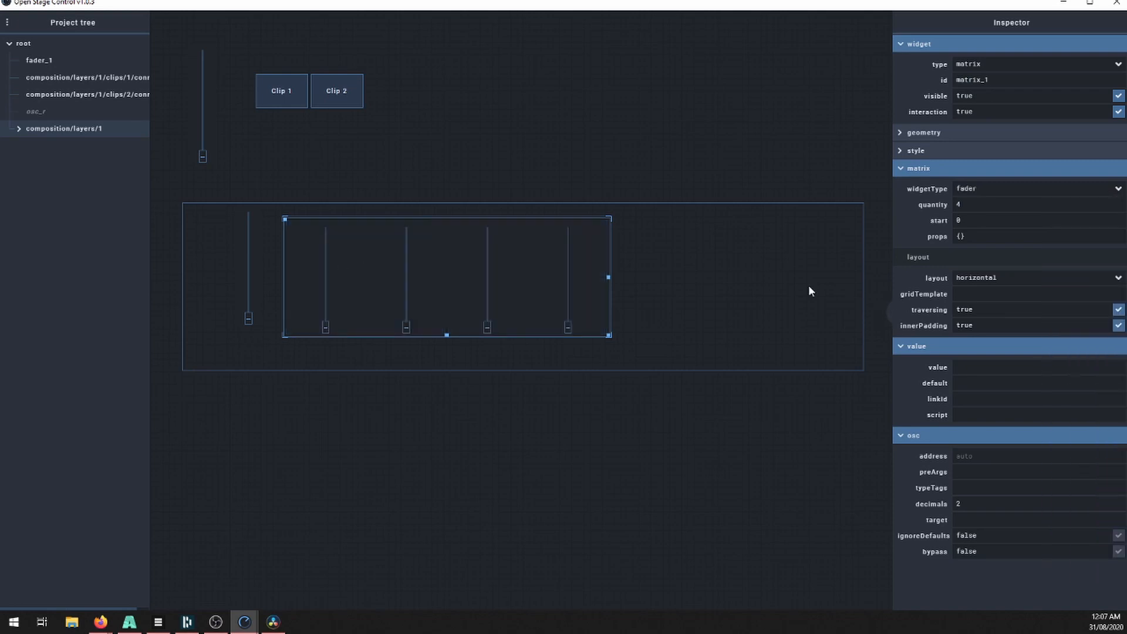
pyautogui.click(1118, 188)
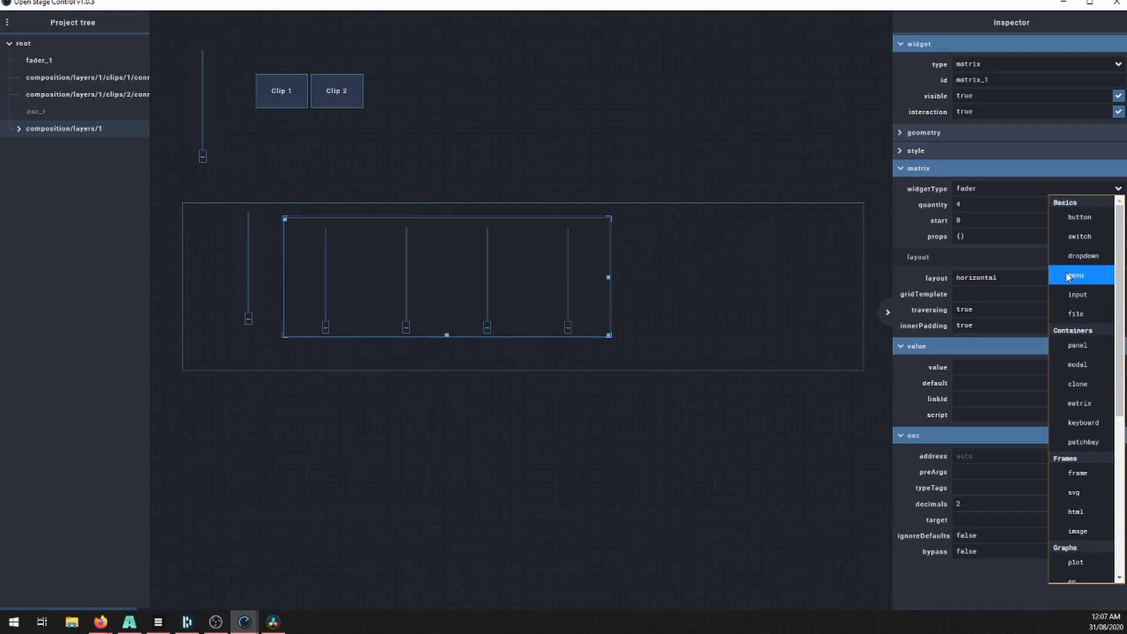
pyautogui.click(1089, 215)
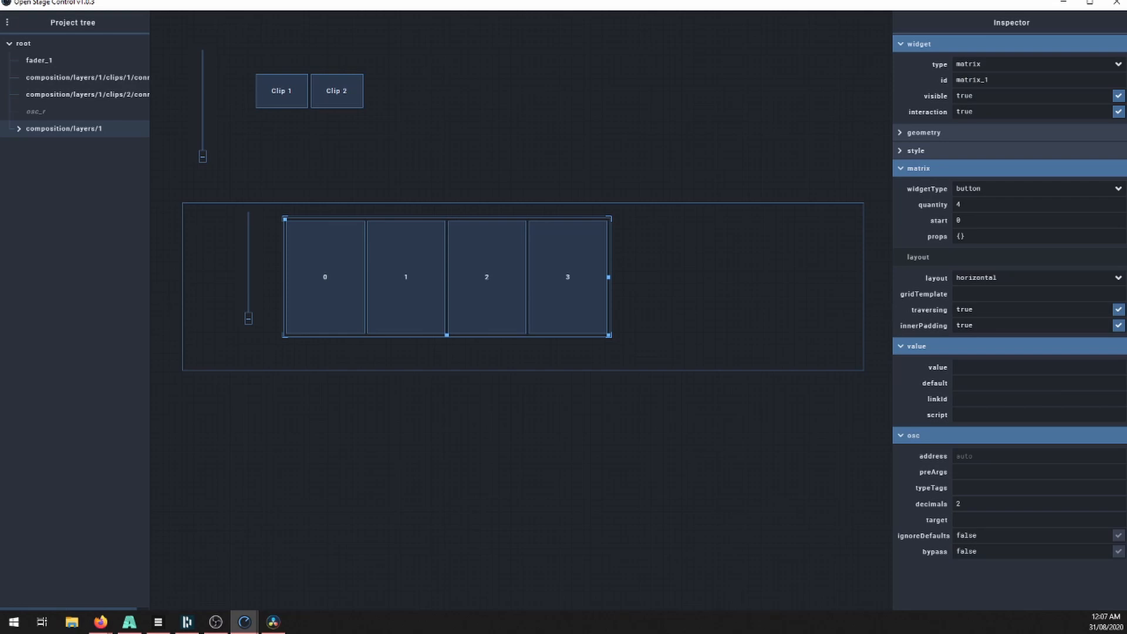
# - Set the matrix quantity to 8 and widen the matrix to reach the panel's far edge
pyautogui.moveTo(604, 280)
pyautogui.mouseDown()
pyautogui.moveTo(822, 272)
pyautogui.moveTo(626, 251)
pyautogui.moveTo(616, 264)
pyautogui.moveTo(593, 262)
pyautogui.mouseUp()
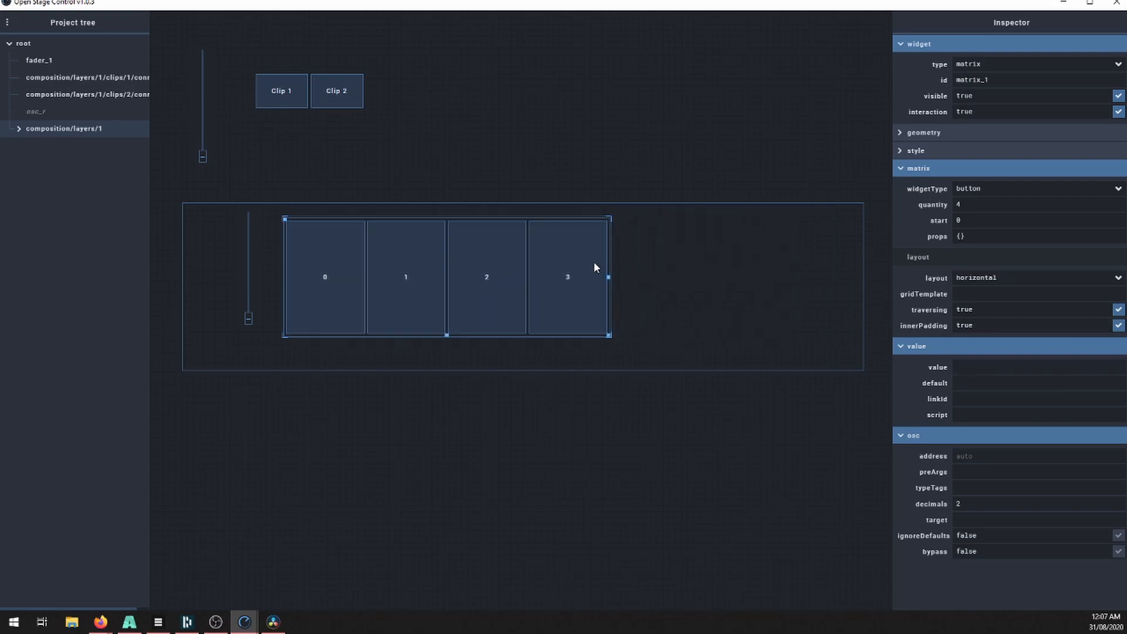
pyautogui.doubleClick(983, 207)
pyautogui.press('Return')
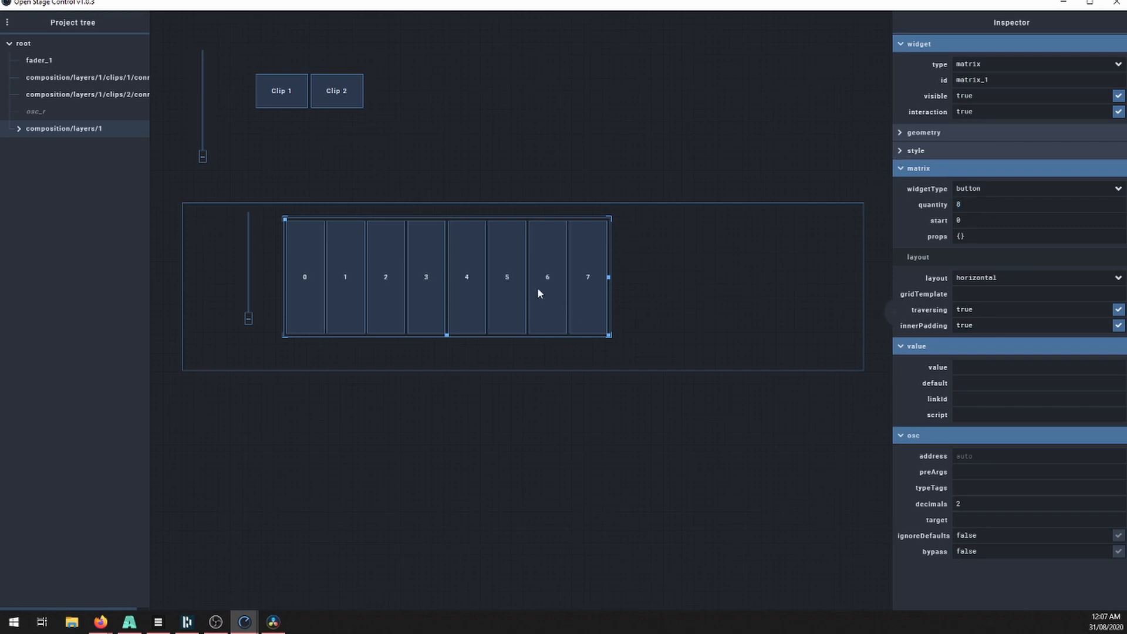
pyautogui.moveTo(609, 277); pyautogui.dragTo(843, 280)
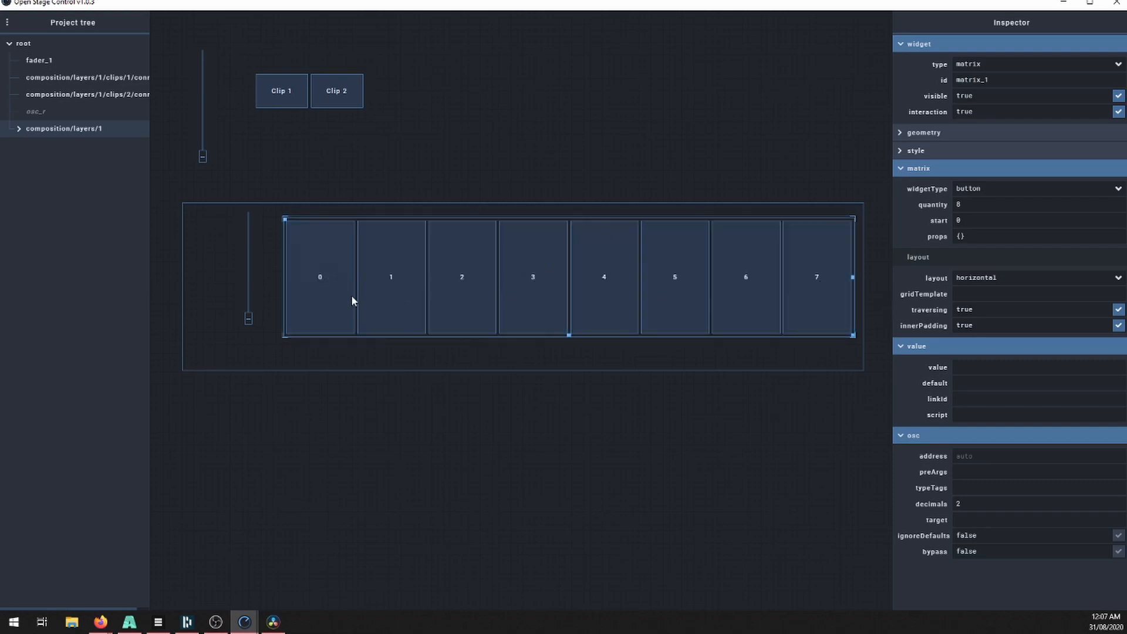
# - Set the matrix start number to 1 and reduce its height to make the buttons roughly square
pyautogui.doubleClick(974, 222)
pyautogui.write('1')
pyautogui.moveTo(569, 335); pyautogui.dragTo(566, 294)
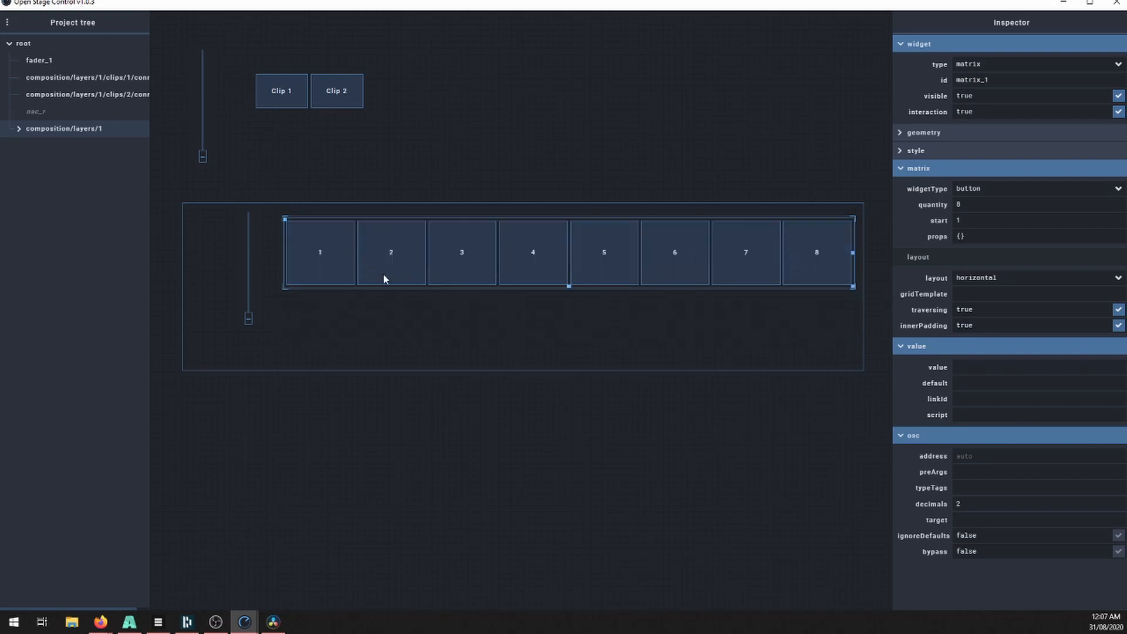
# - Toggle several of the matrix buttons to test how they respond
pyautogui.click(336, 254)
pyautogui.click(391, 254)
pyautogui.click(537, 246)
pyautogui.click(607, 246)
pyautogui.click(679, 246)
pyautogui.click(324, 253)
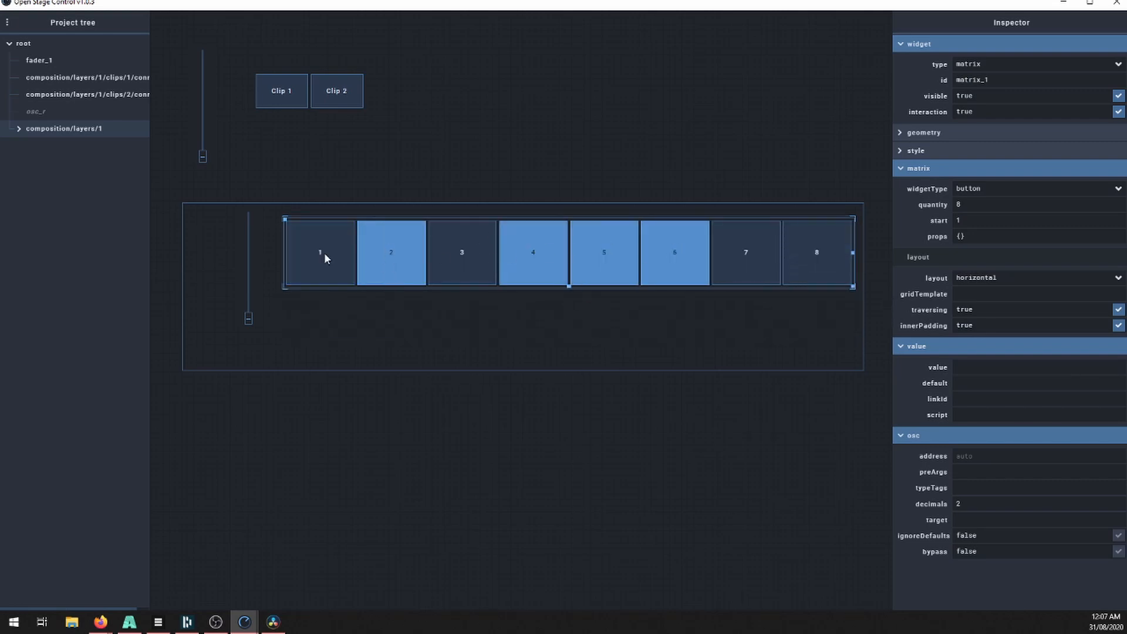
# - Switch off the lit matrix buttons and swipe across neighbouring ones to test the traversing behaviour
pyautogui.click(391, 254)
pyautogui.click(542, 262)
pyautogui.click(605, 259)
pyautogui.click(713, 258)
pyautogui.click(681, 258)
pyautogui.click(715, 262)
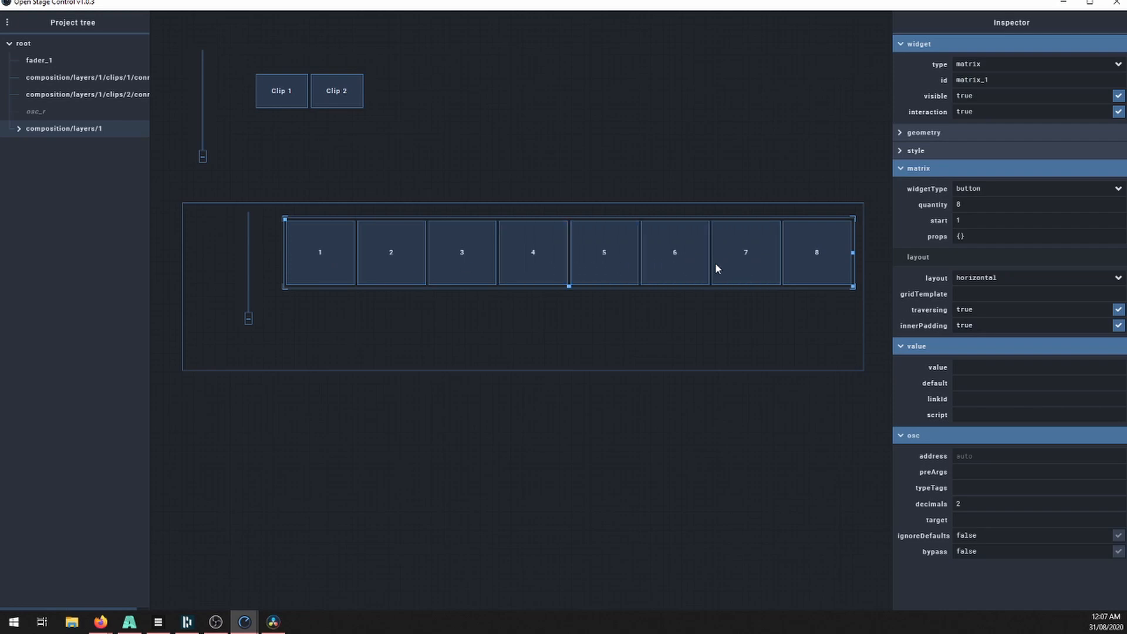
pyautogui.moveTo(347, 264)
pyautogui.mouseDown()
pyautogui.moveTo(789, 257)
pyautogui.moveTo(268, 274)
pyautogui.moveTo(739, 274)
pyautogui.moveTo(466, 246)
pyautogui.moveTo(334, 258)
pyautogui.mouseUp()
# - Disable traversing for the matrix and test button 1 again
pyautogui.click(1118, 310)
pyautogui.click(307, 256)
pyautogui.click(341, 266)
pyautogui.doubleClick(311, 245)
# - Check the Clip 1 button's mode, add "mode": "tap" to the matrix props, and test buttons 1 and 2
pyautogui.click(290, 104)
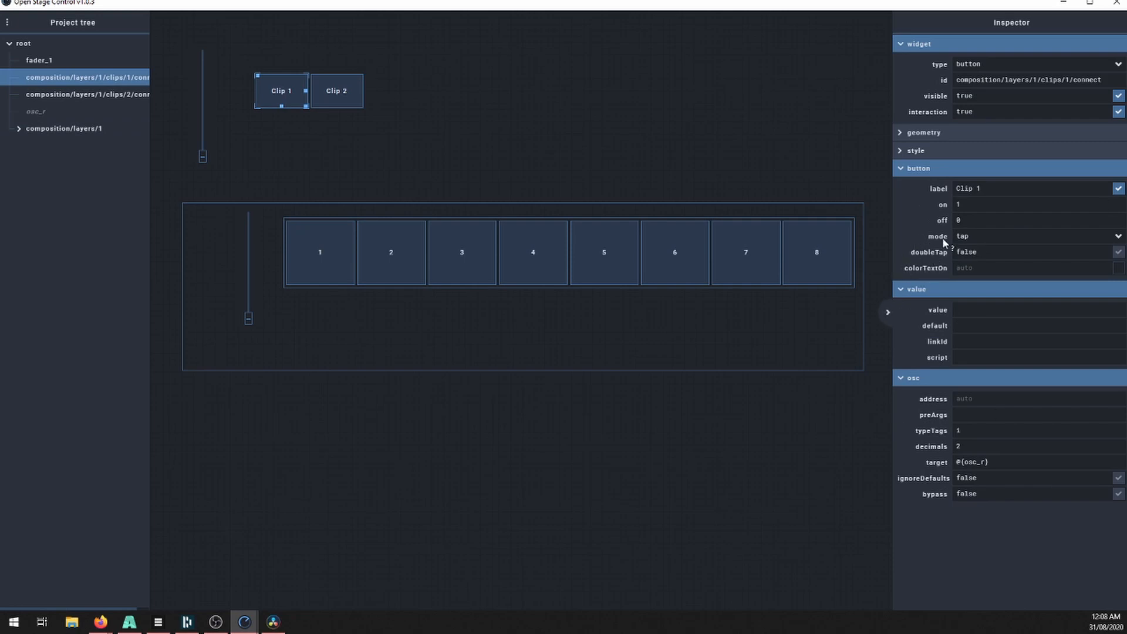
pyautogui.click(340, 252)
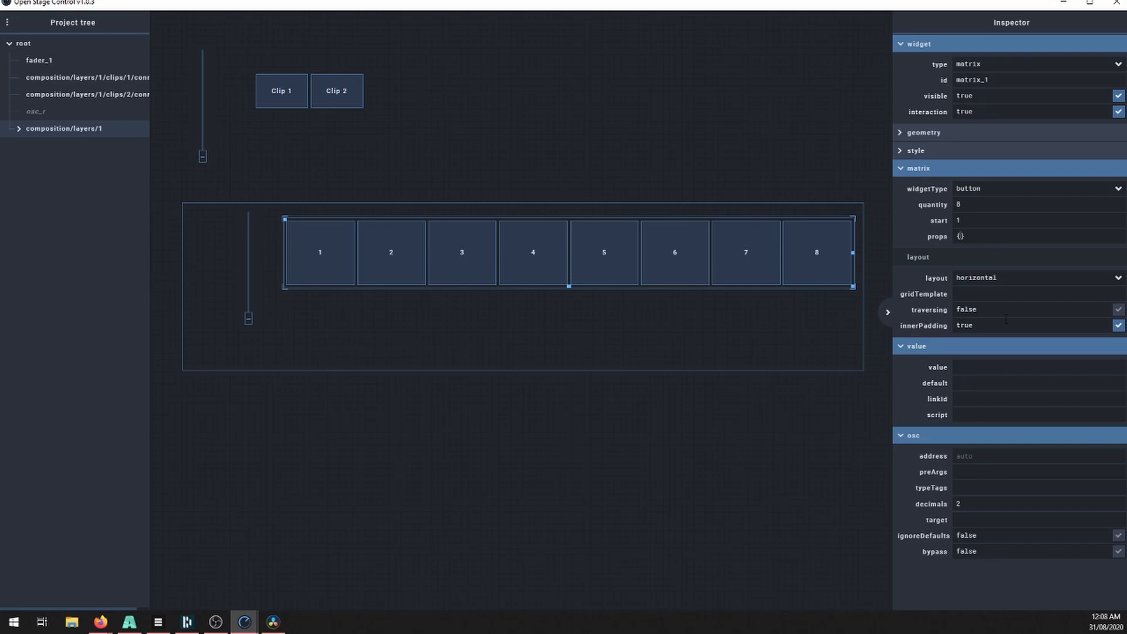
pyautogui.hotkey('shift', 'Return')
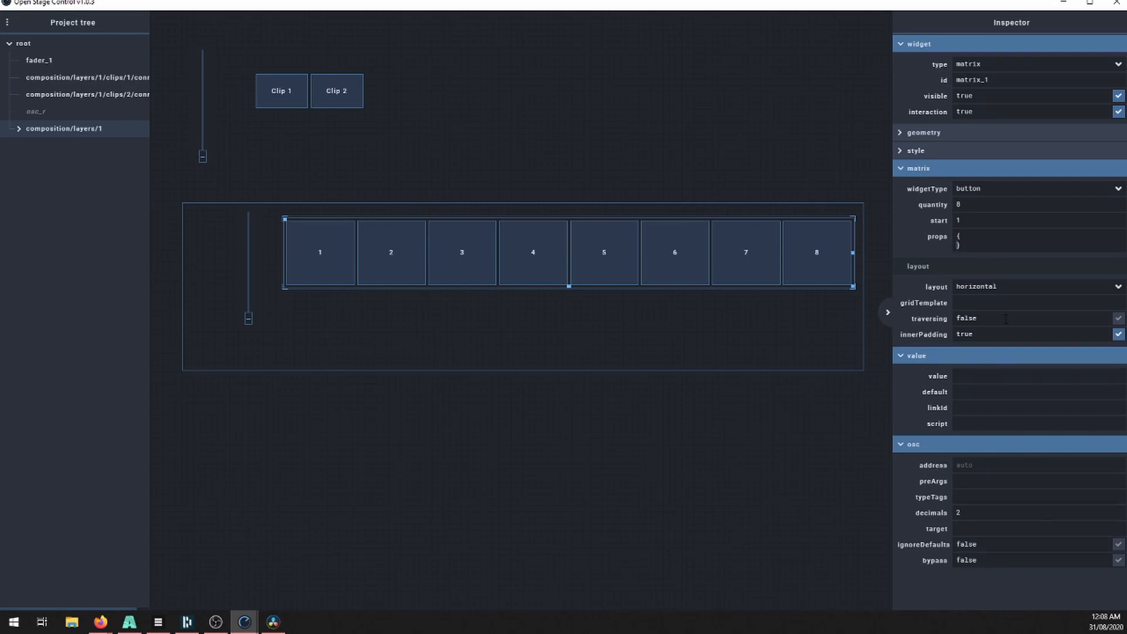
pyautogui.write('"mode": "tap"')
pyautogui.press('Return')
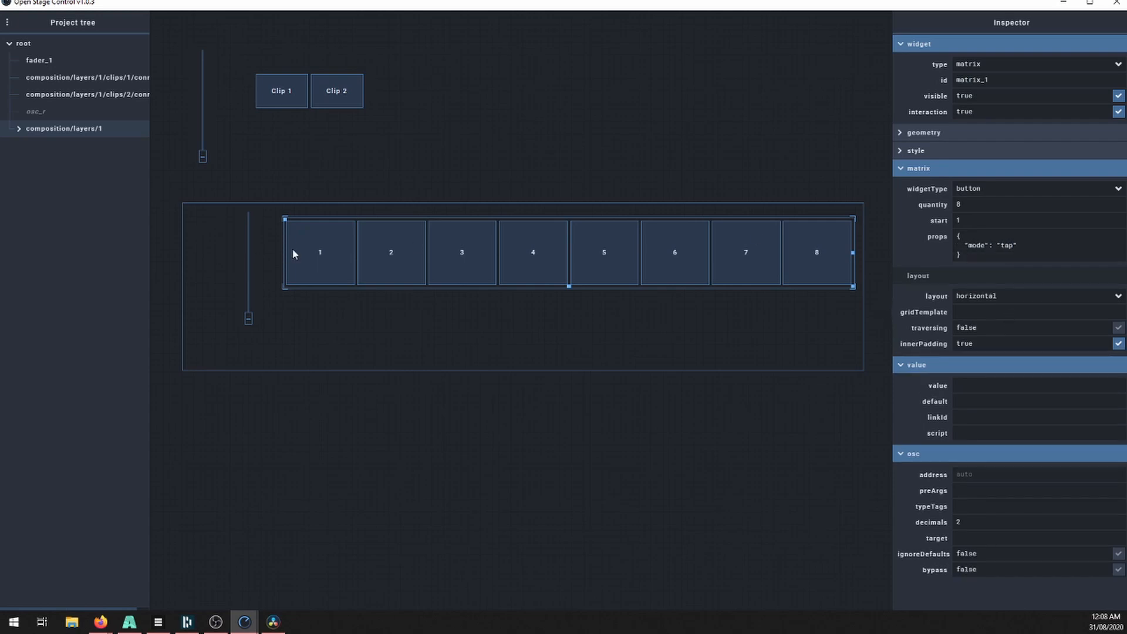
pyautogui.click(385, 259)
pyautogui.click(338, 268)
# - Check the Clip 1 button's OSC settings and add "typeTag": "i" and "target": "@{osc_r}" to the matrix props
pyautogui.click(1031, 250)
pyautogui.click(280, 101)
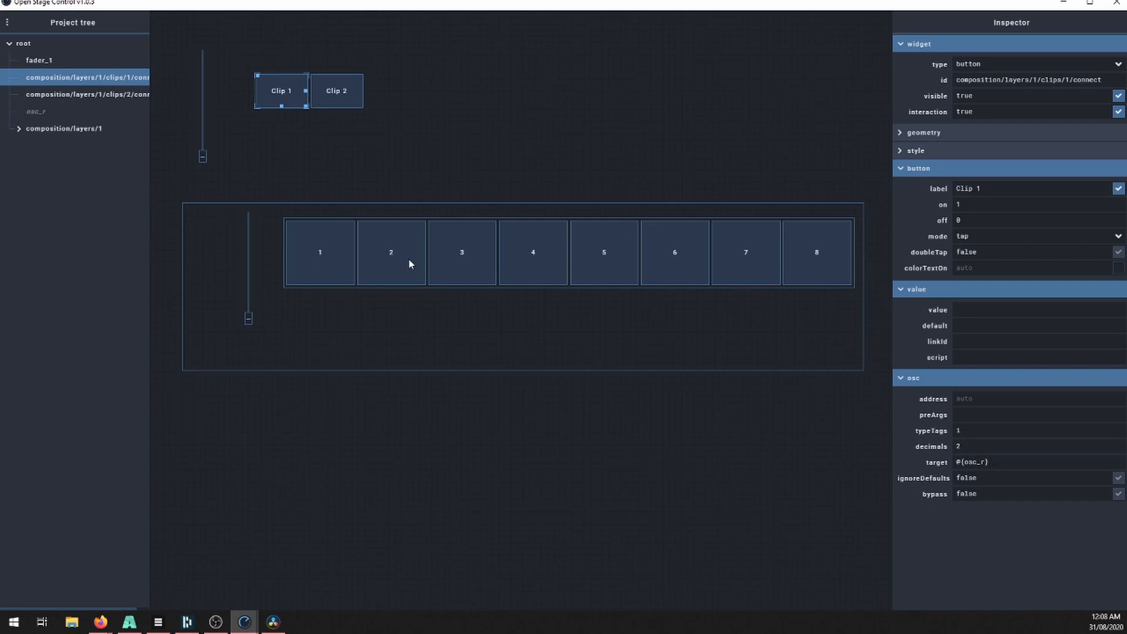
pyautogui.click(339, 287)
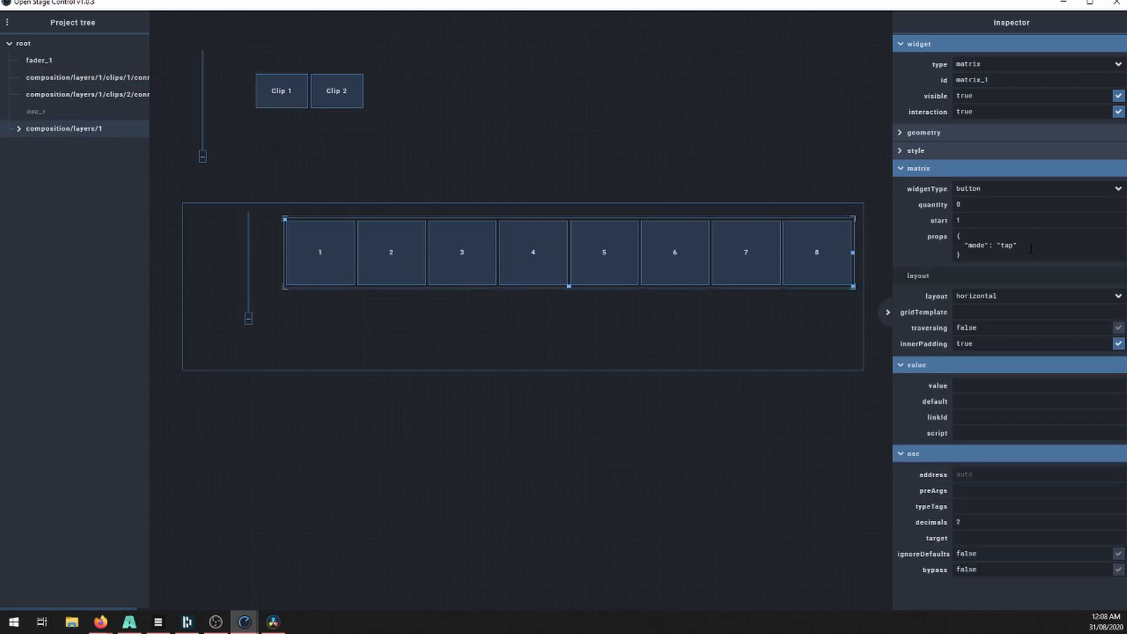
pyautogui.press('Return')
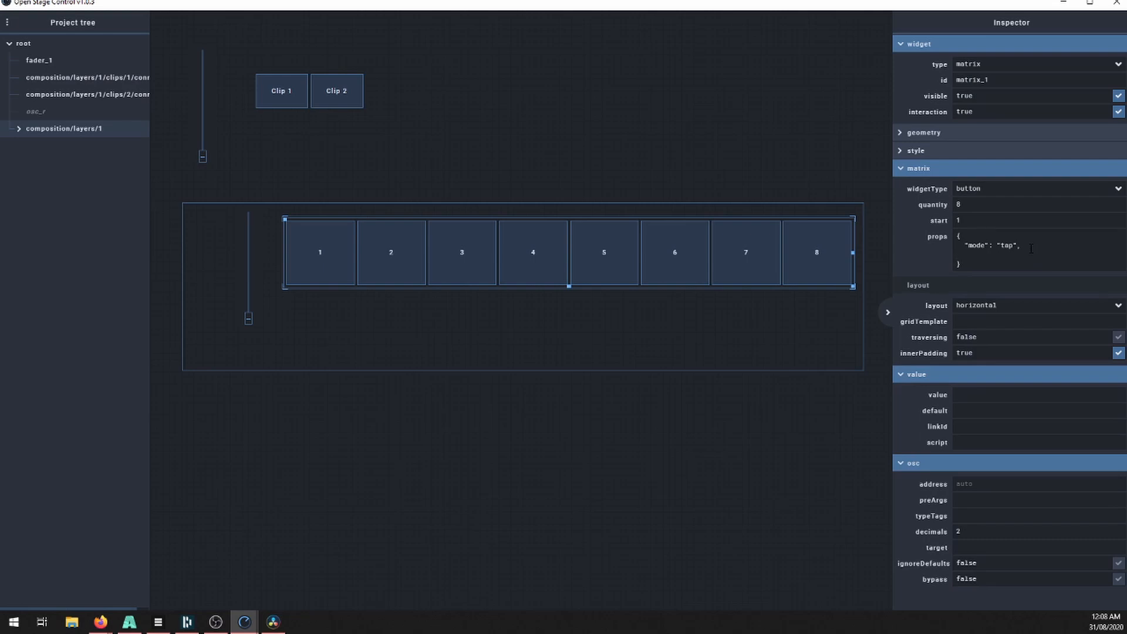
pyautogui.write('"typeTag": "i",')
pyautogui.press('Return')
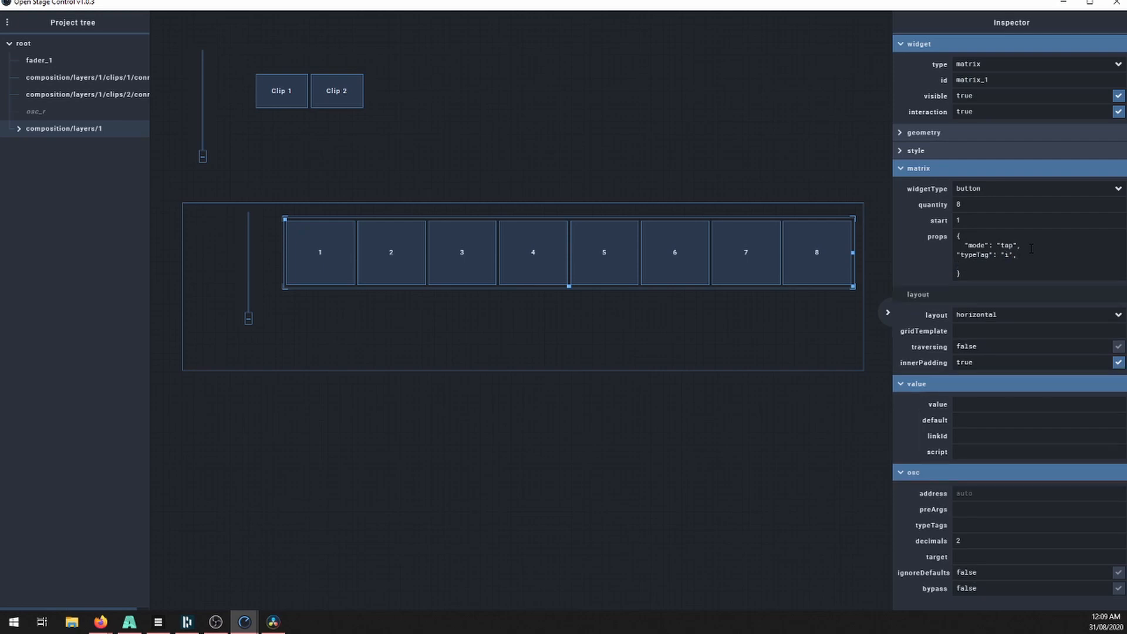
pyautogui.write('"target": "@{osc_r}')
pyautogui.press('Return')
# - Tap matrix buttons 1, 2, 3, 4 and 7 to test their tap behaviour
pyautogui.click(343, 249)
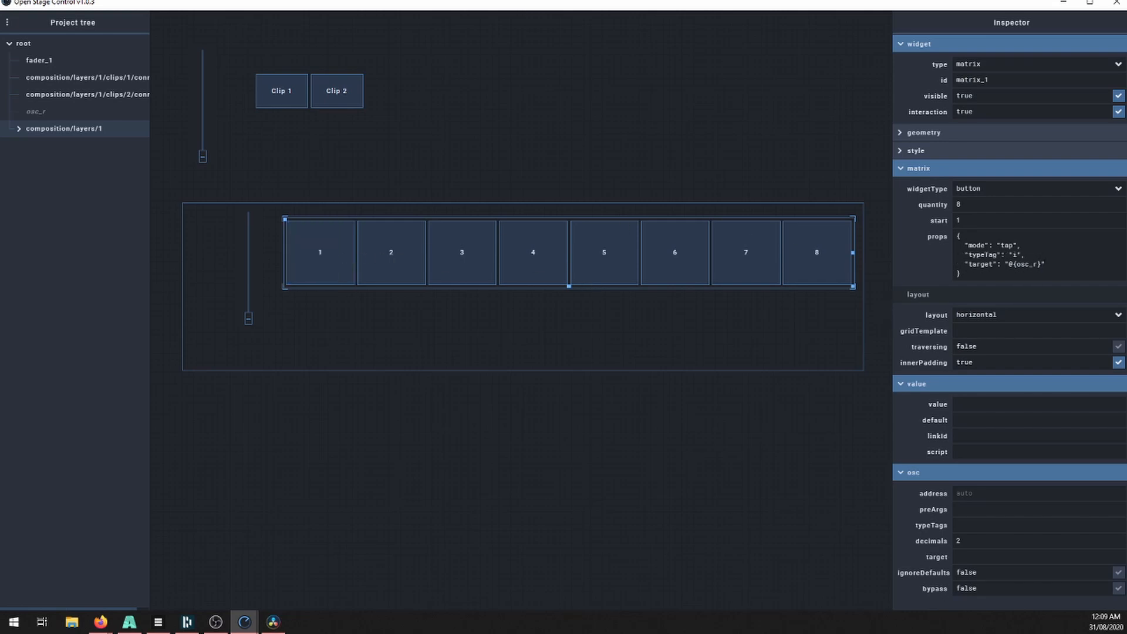
pyautogui.click(345, 237)
pyautogui.click(391, 249)
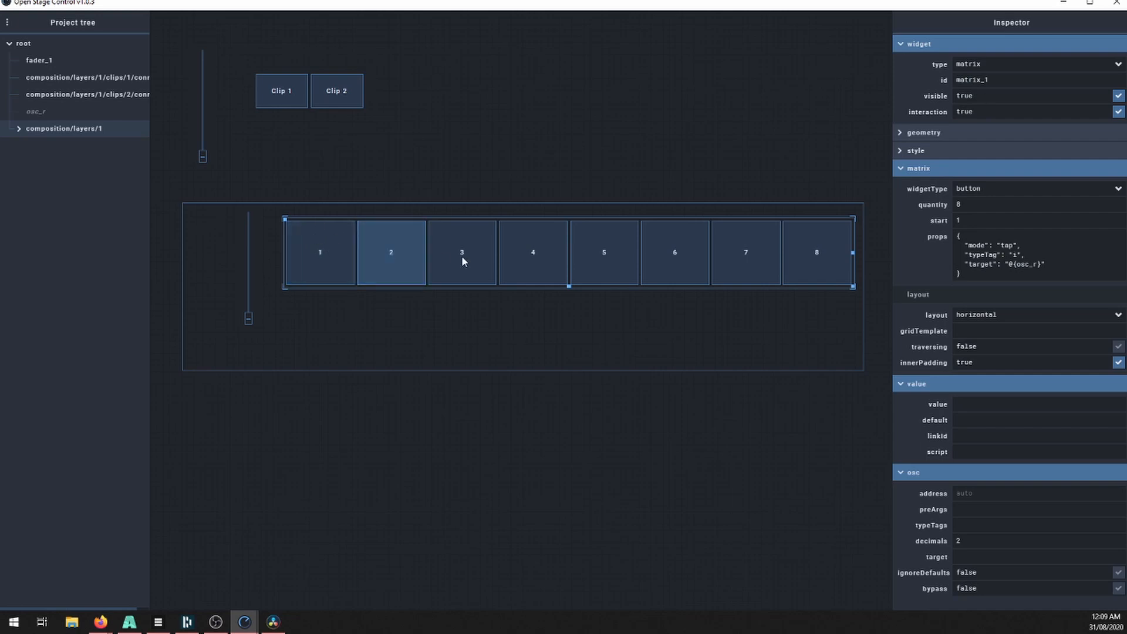
pyautogui.click(462, 255)
pyautogui.click(745, 258)
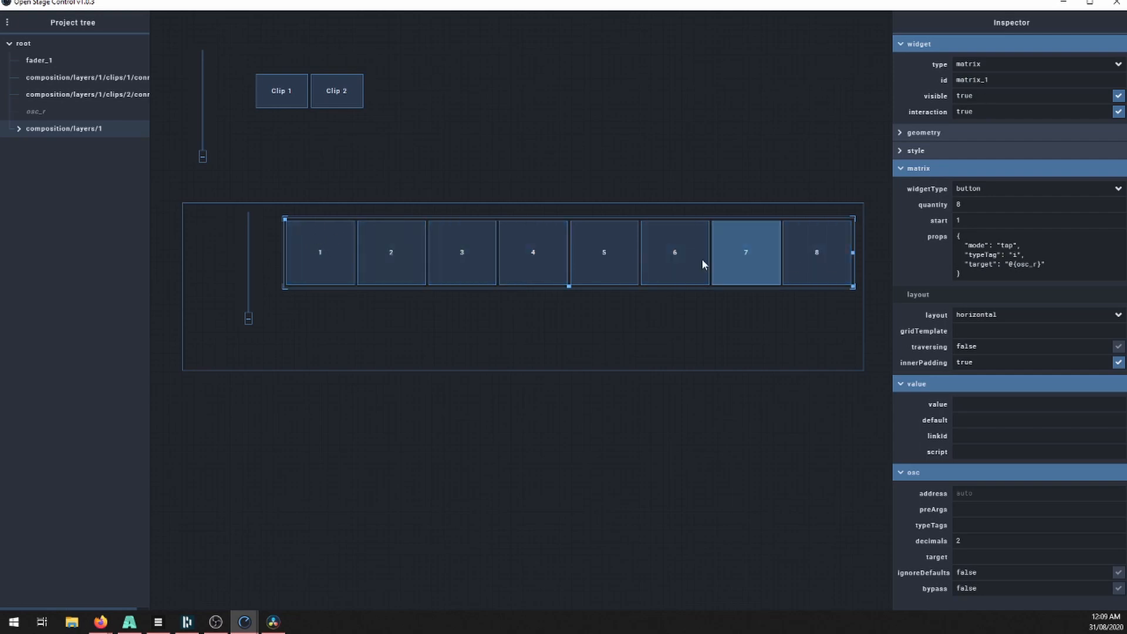
pyautogui.click(340, 251)
pyautogui.click(377, 254)
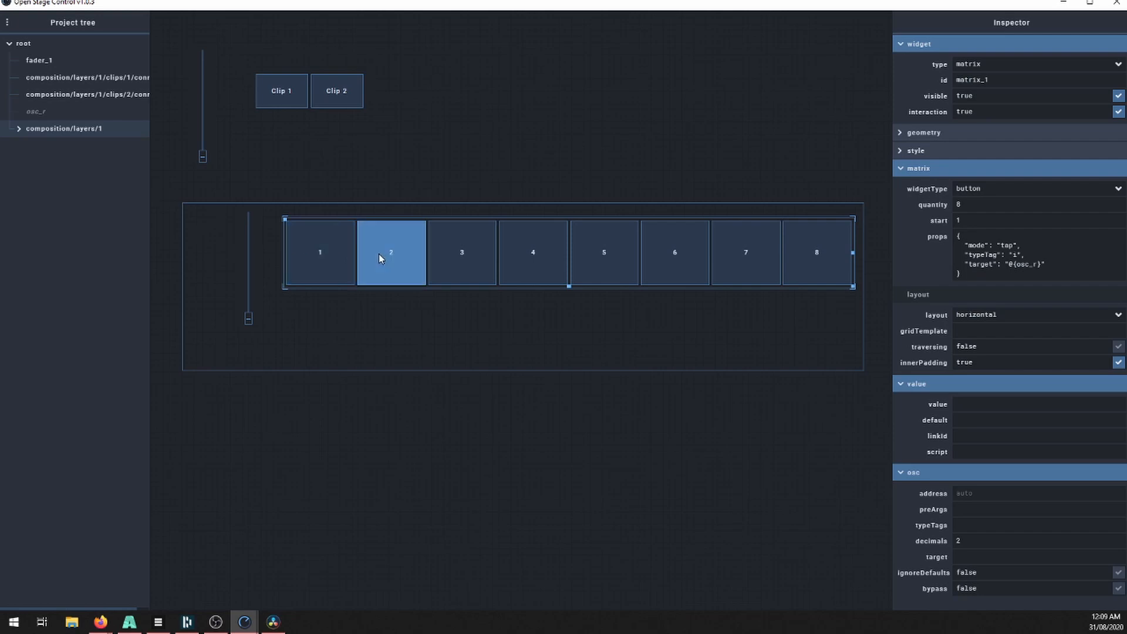
pyautogui.click(503, 258)
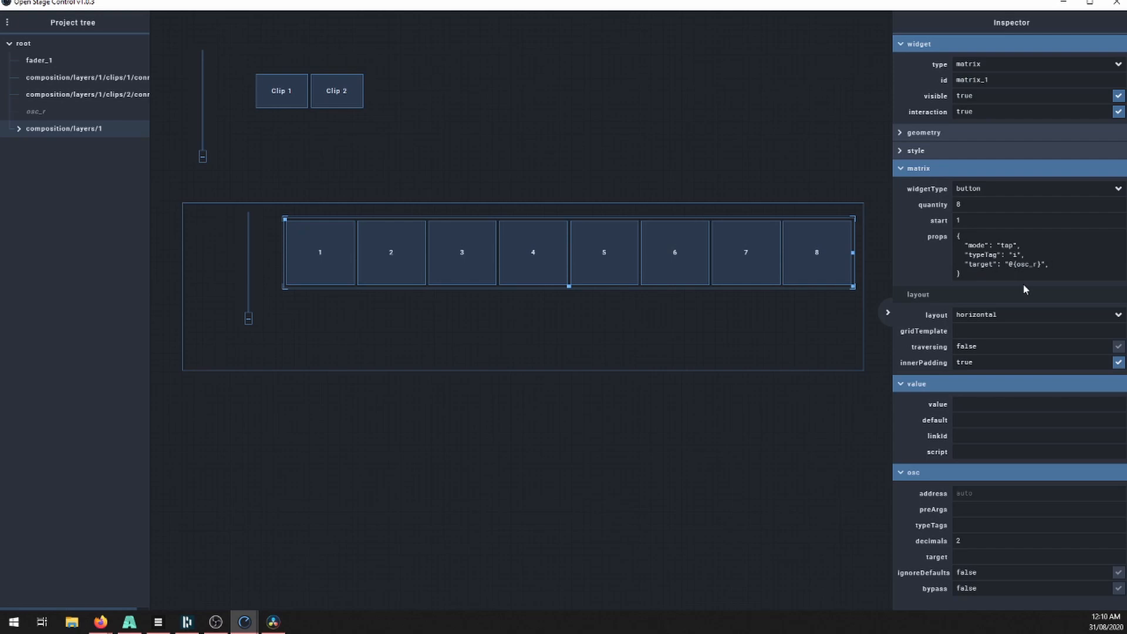
# - Add "id": "#{@{parent.id}}/clips/1/connect" to the matrix props
pyautogui.press('Return')
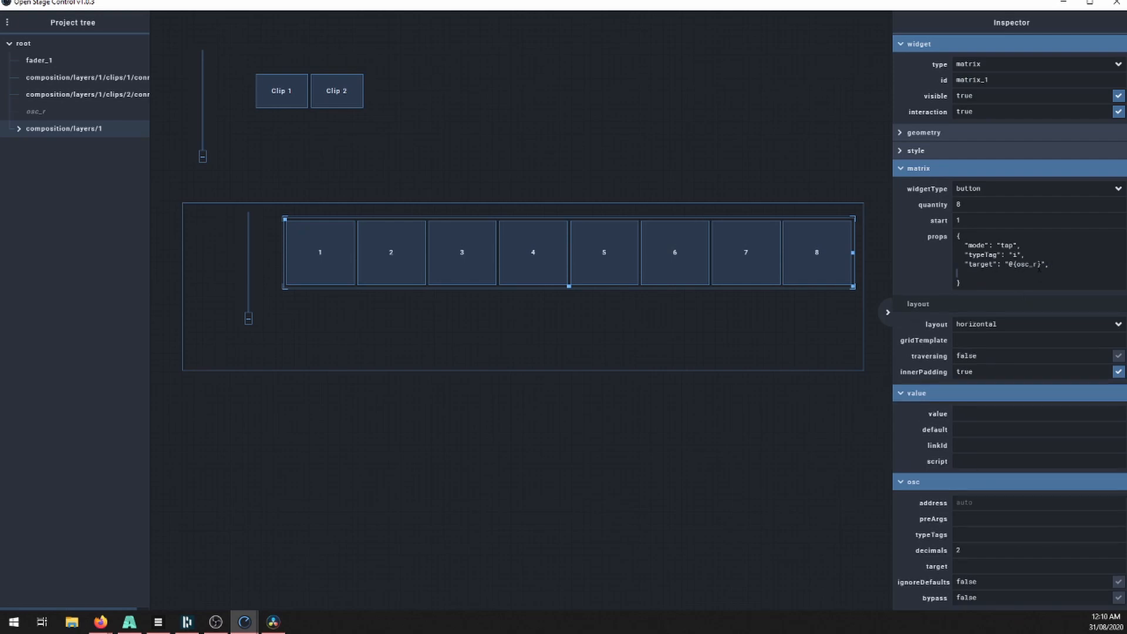
pyautogui.write('"id')
pyautogui.write('":')
pyautogui.write('#')
pyautogui.write('{@{')
pyautogui.write('parent.')
pyautogui.write('id')
pyautogui.write('}}')
pyautogui.write('/cli')
pyautogui.write('ps1')
pyautogui.write('/1')
pyautogui.write('/connect')
pyautogui.press('Return')
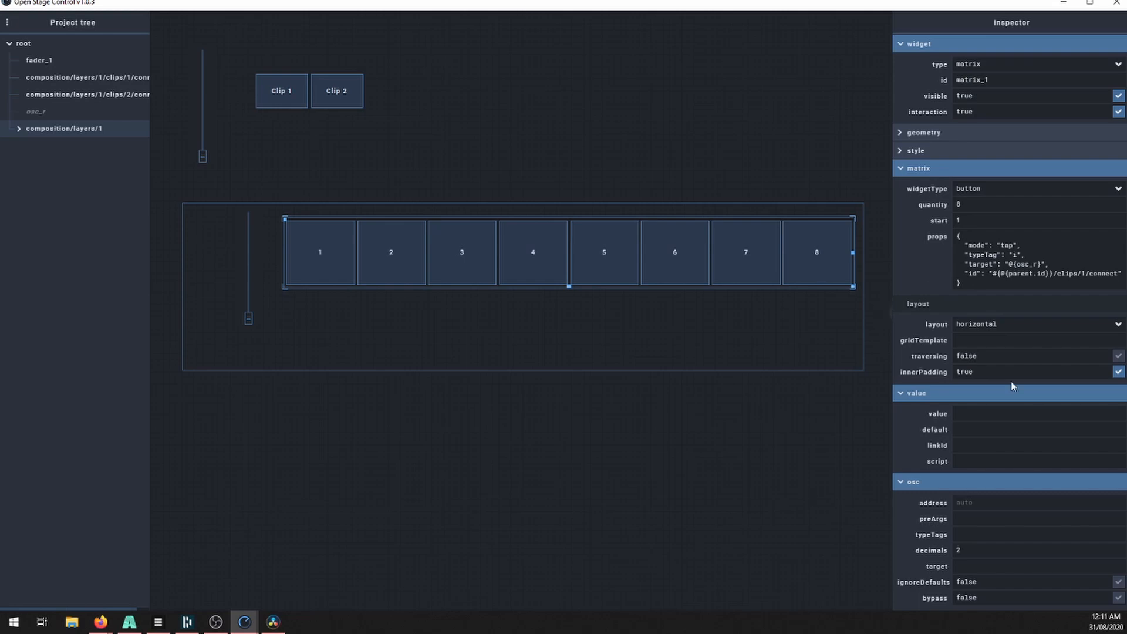
# - Consult the help for props and replace the fixed clip number in the matrix id with #{$}
pyautogui.click(942, 235)
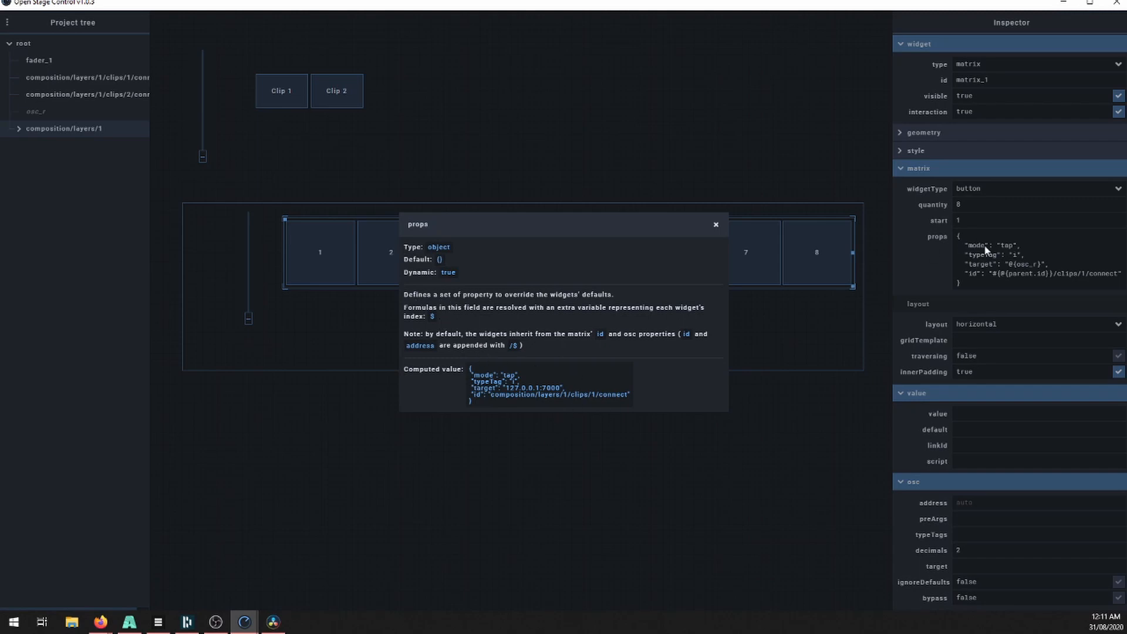
pyautogui.click(1043, 268)
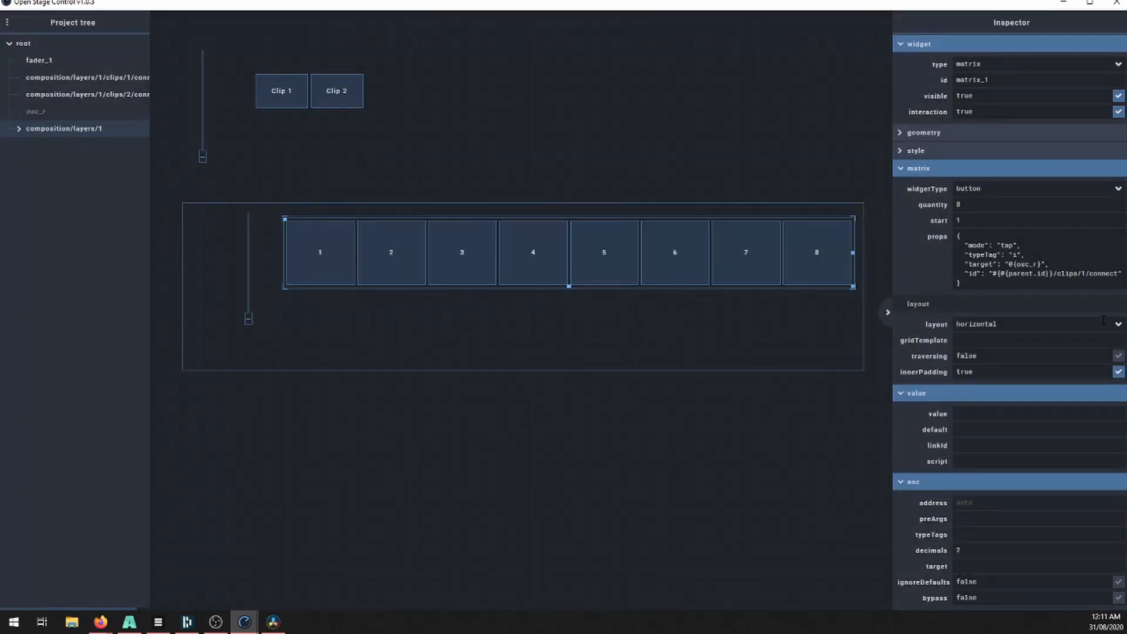
pyautogui.press('BackSpace')
pyautogui.write('#{$}')
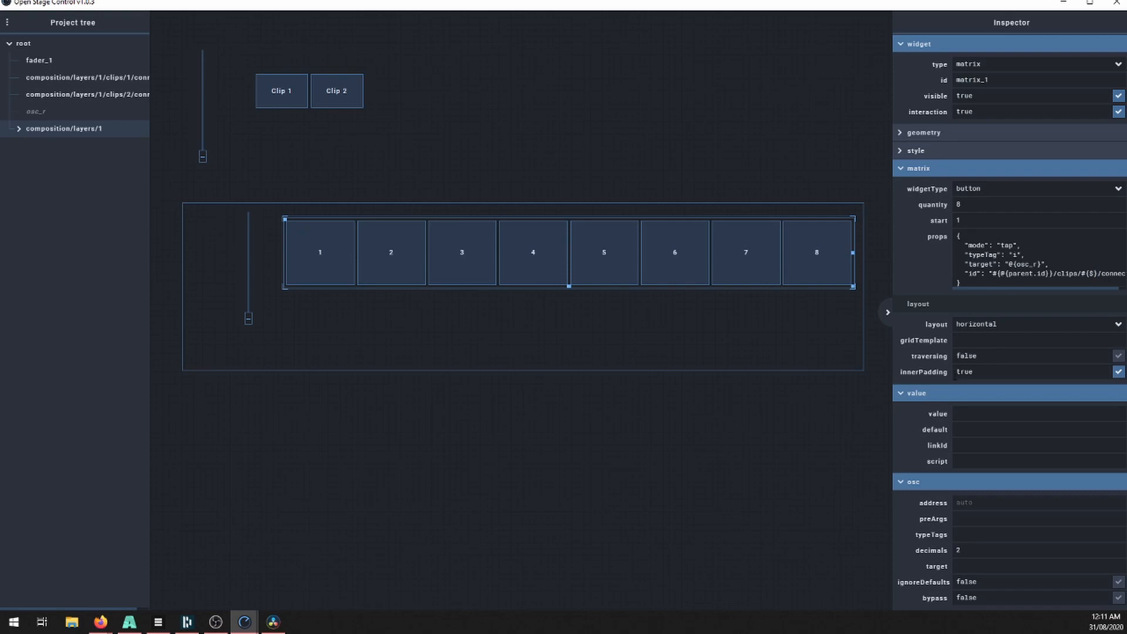
# - Tap matrix buttons 1 and 2 to test their link with the separate Clip 1 and Clip 2 buttons
pyautogui.click(324, 251)
pyautogui.click(405, 258)
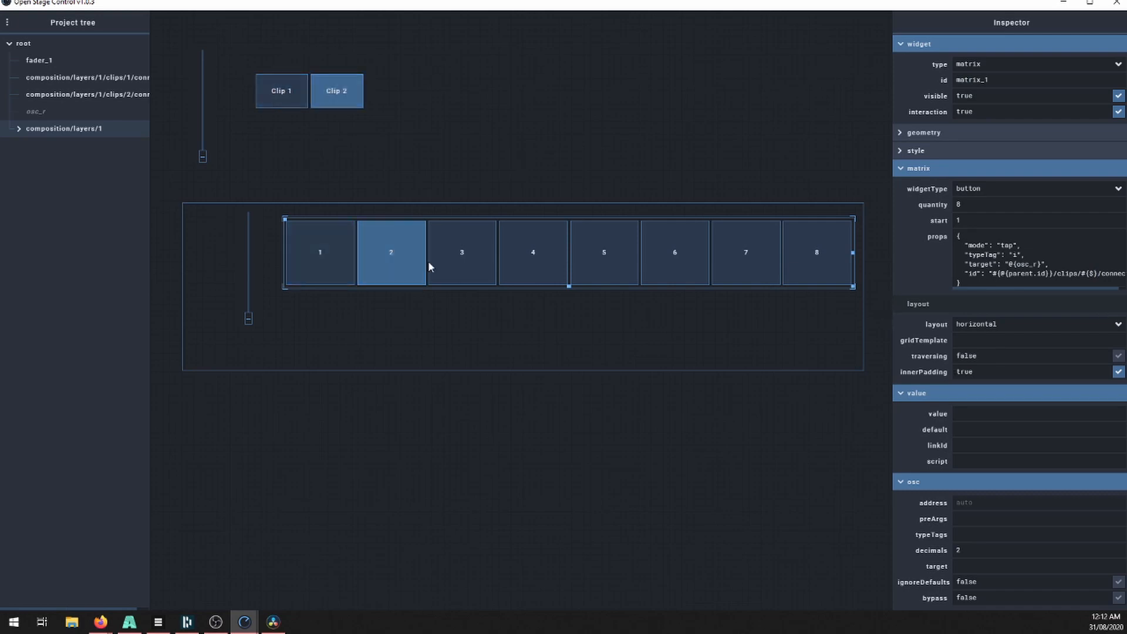
pyautogui.click(346, 262)
pyautogui.click(338, 268)
pyautogui.click(372, 264)
pyautogui.click(347, 256)
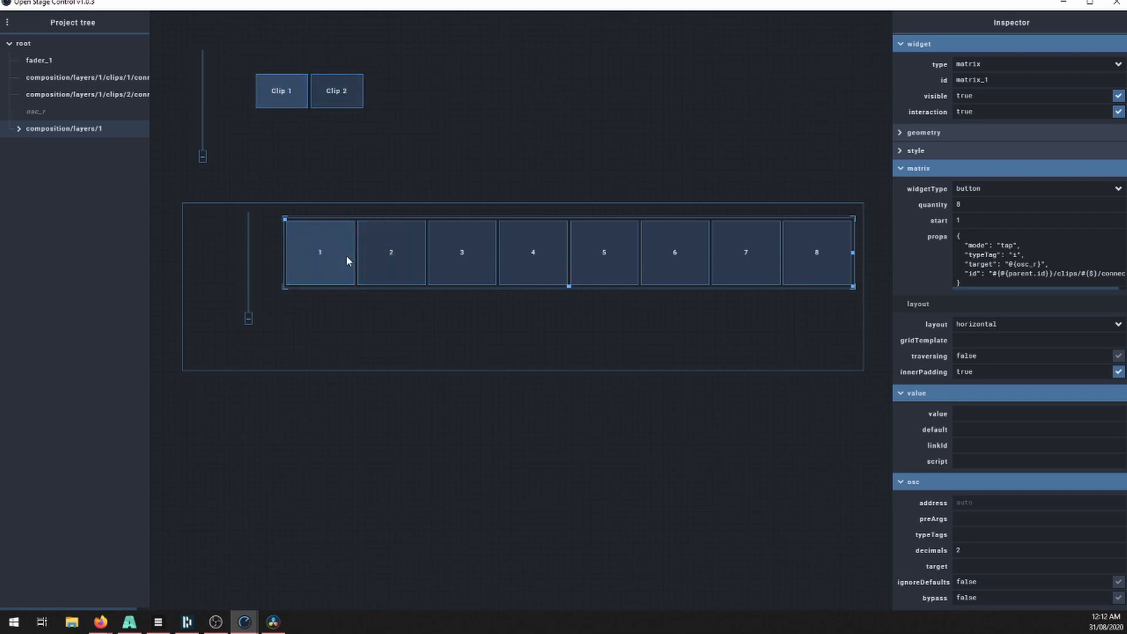
# - Delete the separate Clip 1 and Clip 2 buttons above the panel
pyautogui.click(121, 78)
pyautogui.click(202, 151)
pyautogui.click(276, 99)
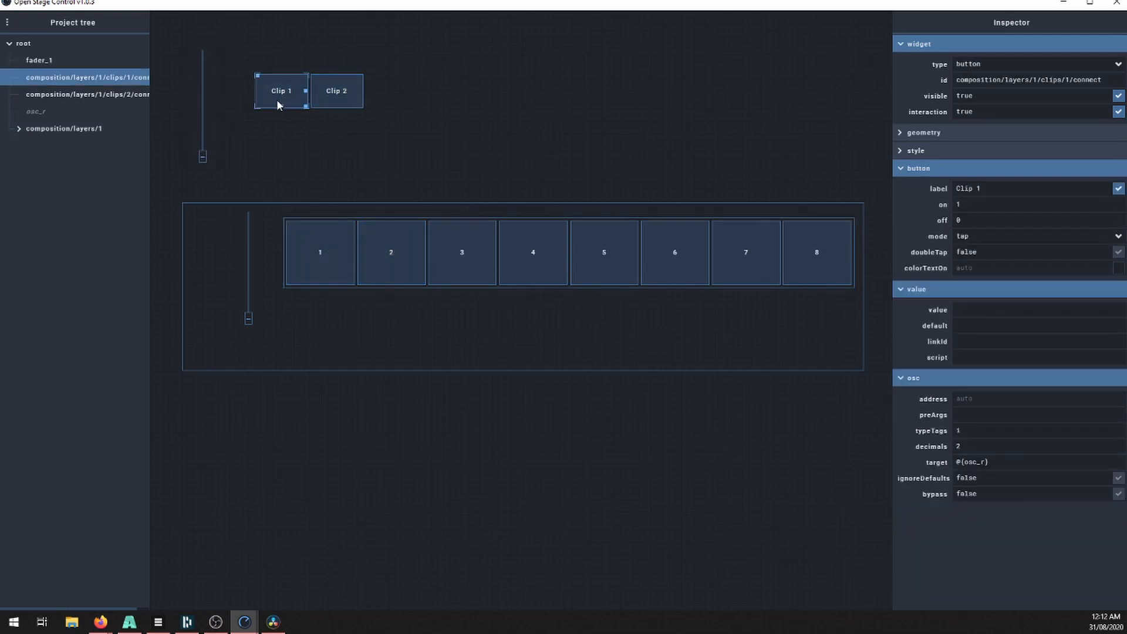
pyautogui.press('Delete')
pyautogui.click(344, 105)
pyautogui.press('Delete')
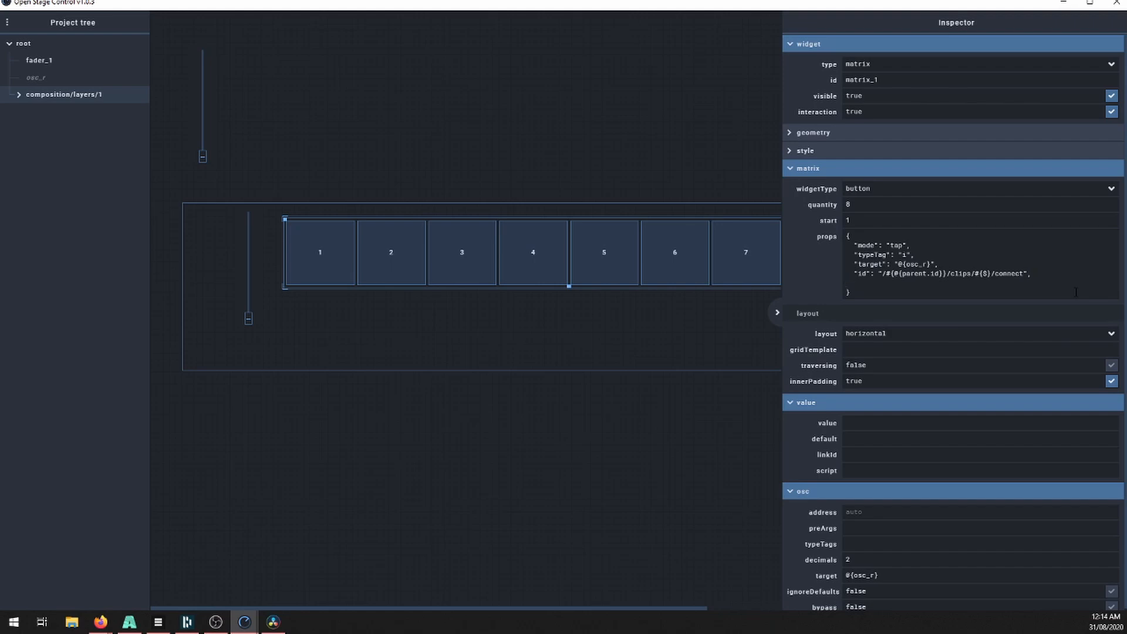
# - Start an "address" property in the matrix props and remove the leading slash from the id value
pyautogui.write('ddress')
pyautogui.click(882, 273)
pyautogui.press('BackSpace')
# - Copy the id expression into the address property and complete it as "/#{@{parent.id}}/clips/#{$}/connect"
pyautogui.hotkey('shift', 'Right')
pyautogui.hotkey('shift', 'Right')
pyautogui.hotkey('shift', 'Right')
pyautogui.hotkey('shift', 'Right')
pyautogui.hotkey('shift', 'Right')
pyautogui.hotkey('shift', 'Right')
pyautogui.hotkey('shift', 'Right')
pyautogui.hotkey('shift', 'Right')
pyautogui.hotkey('shift', 'Right')
pyautogui.hotkey('shift', 'Right')
pyautogui.hotkey('shift', 'Right')
pyautogui.hotkey('shift', 'Right')
pyautogui.hotkey('shift', 'Right')
pyautogui.hotkey('shift', 'Right')
pyautogui.hotkey('shift', 'Right')
pyautogui.hotkey('shift', 'Right')
pyautogui.hotkey('shift', 'Right')
pyautogui.hotkey('shift', 'Right')
pyautogui.hotkey('shift', 'Right')
pyautogui.hotkey('shift', 'Right')
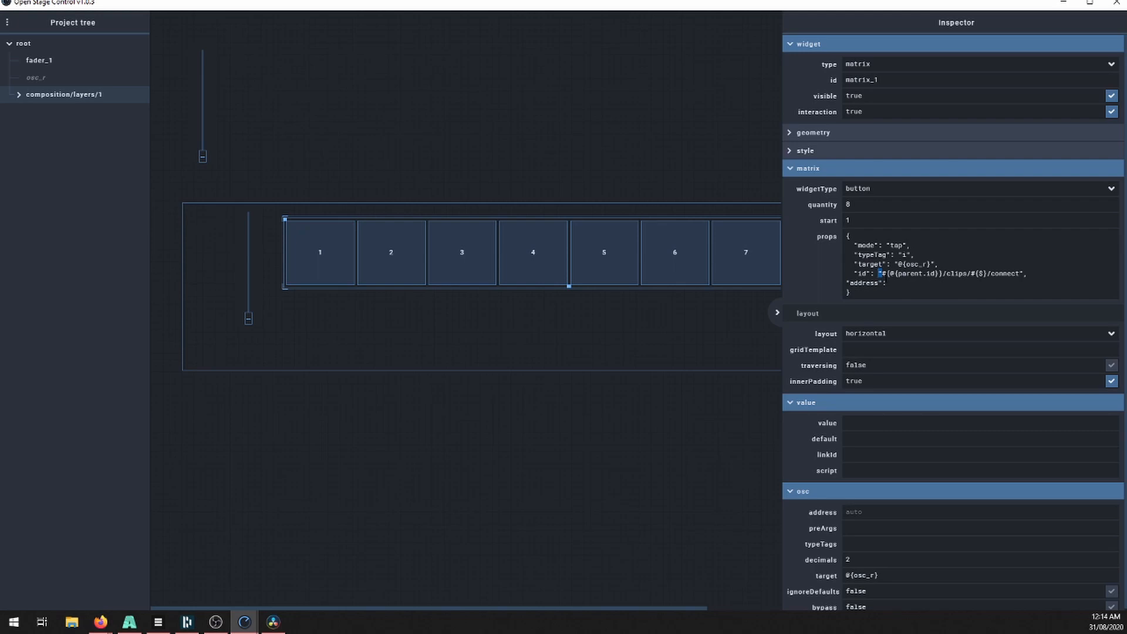
pyautogui.hotkey('shift', 'Right')
pyautogui.hotkey('shift', 'Right')
pyautogui.hotkey('shift', 'Right')
pyautogui.hotkey('shift', 'Right')
pyautogui.hotkey('ctrl', 'c')
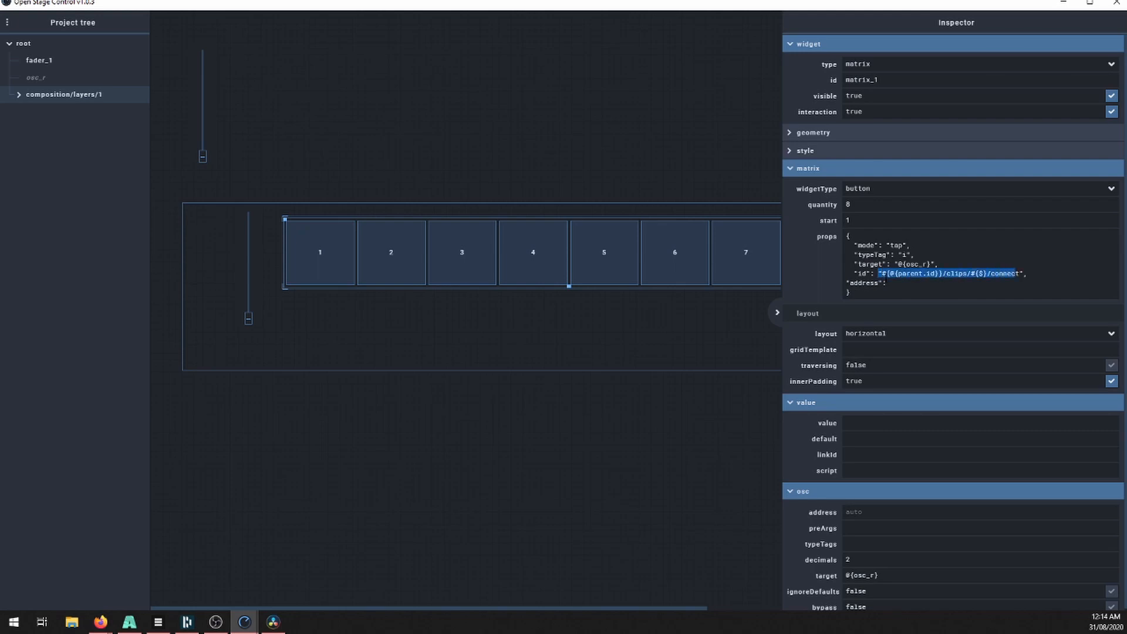
pyautogui.press('Down')
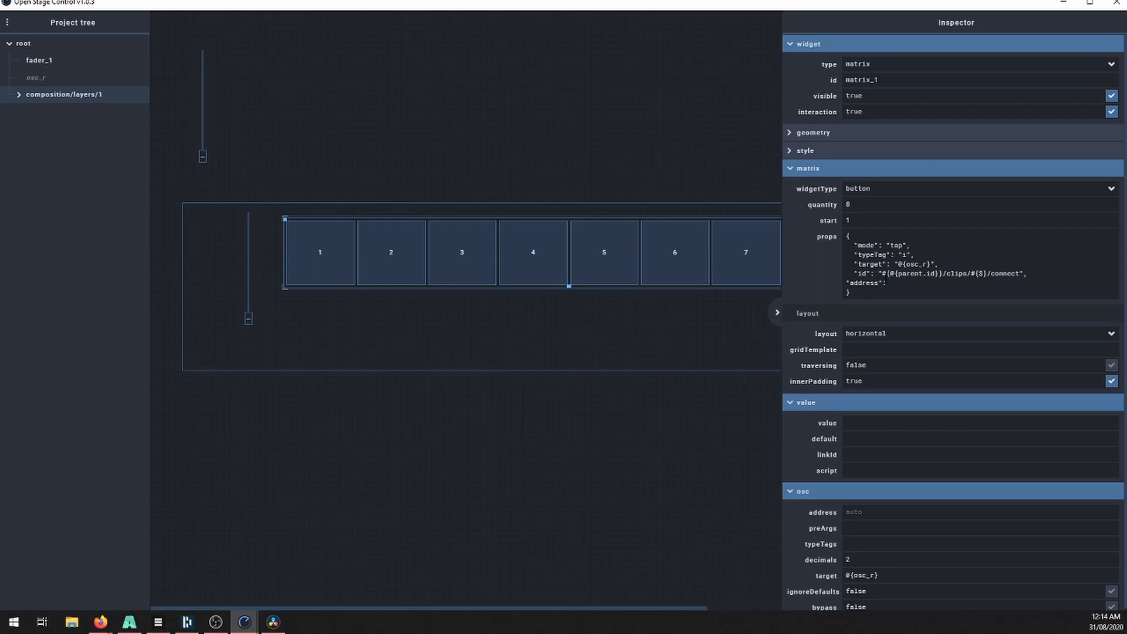
pyautogui.write('"/')
pyautogui.hotkey('ctrl', 'v')
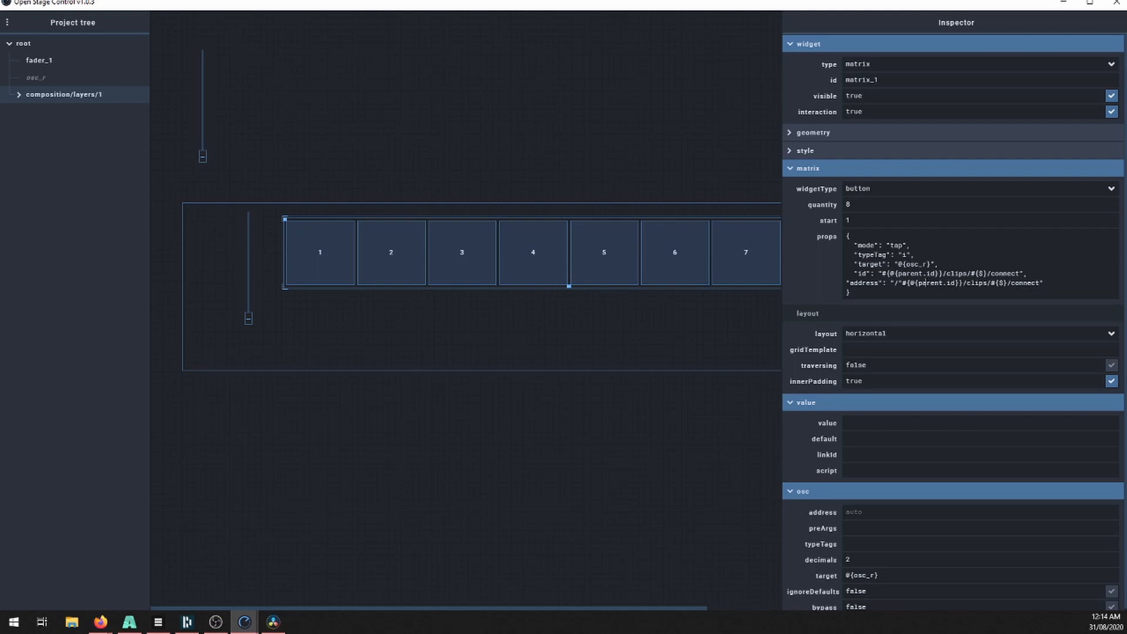
pyautogui.press('BackSpace')
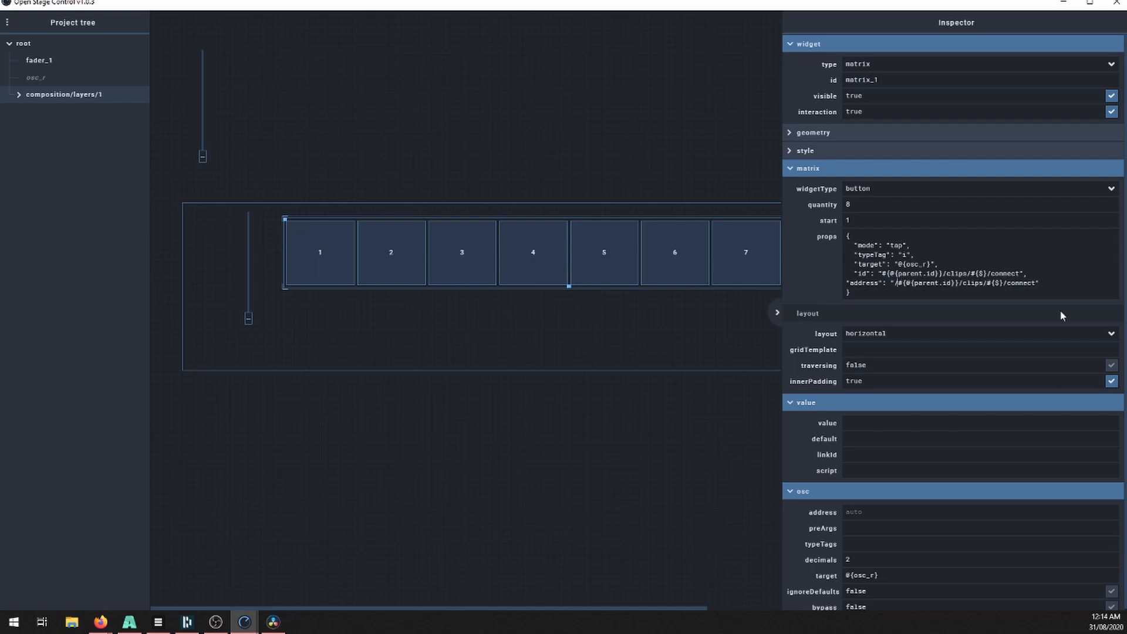
pyautogui.click(1043, 284)
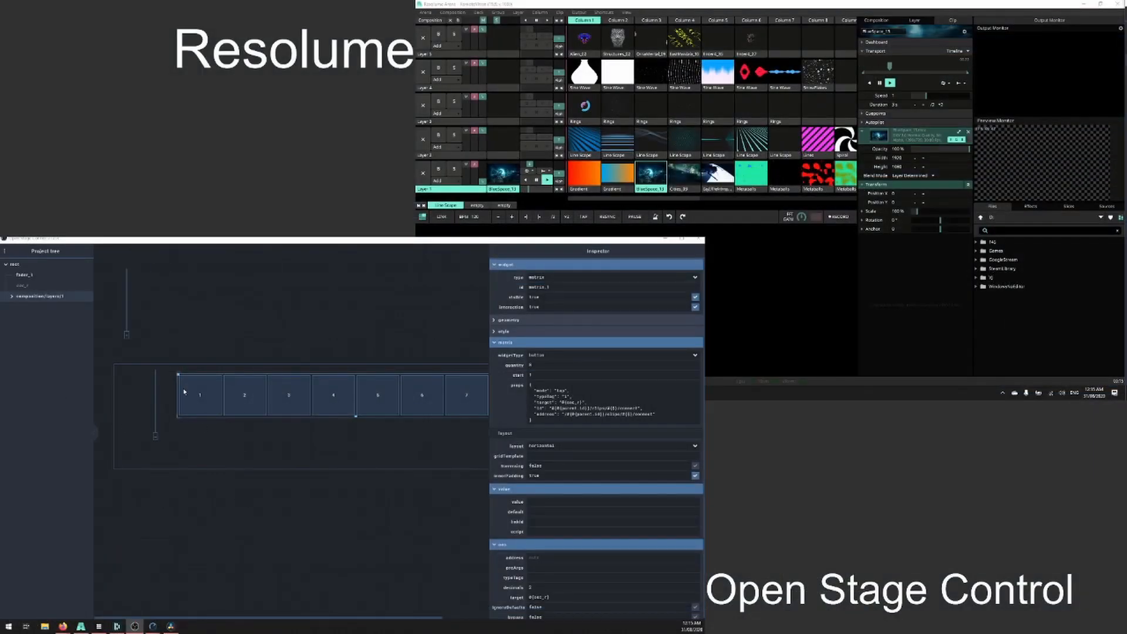
# - Trigger matrix buttons 3, 1, 4 and 6 to test launching layer 1 clips in Resolume
pyautogui.click(294, 397)
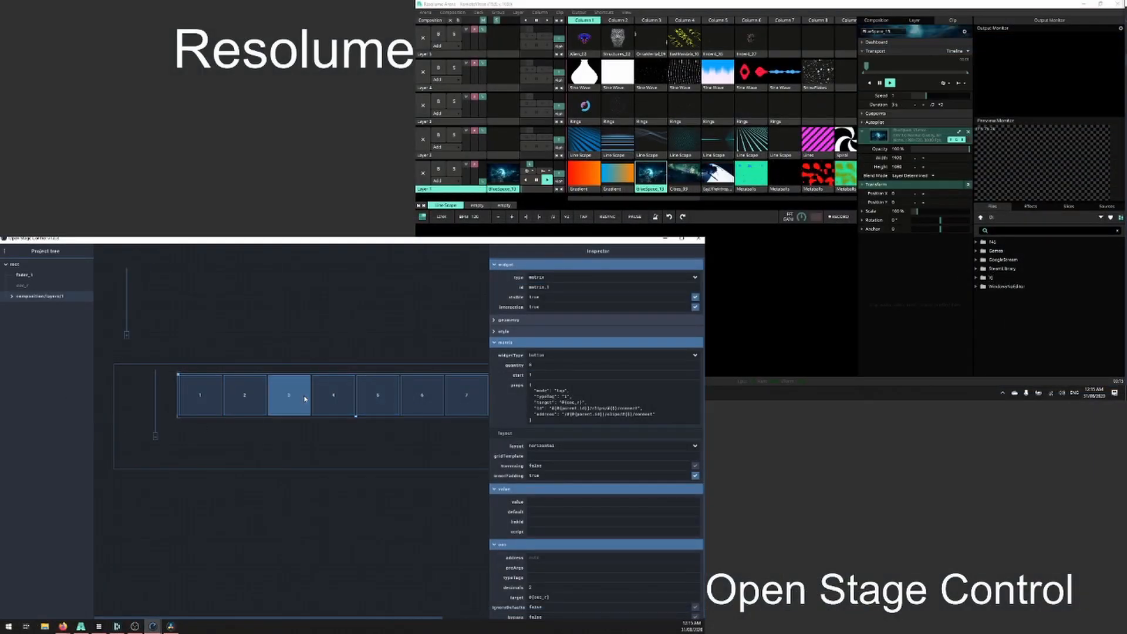
pyautogui.click(212, 403)
pyautogui.click(305, 404)
pyautogui.click(339, 403)
pyautogui.click(420, 402)
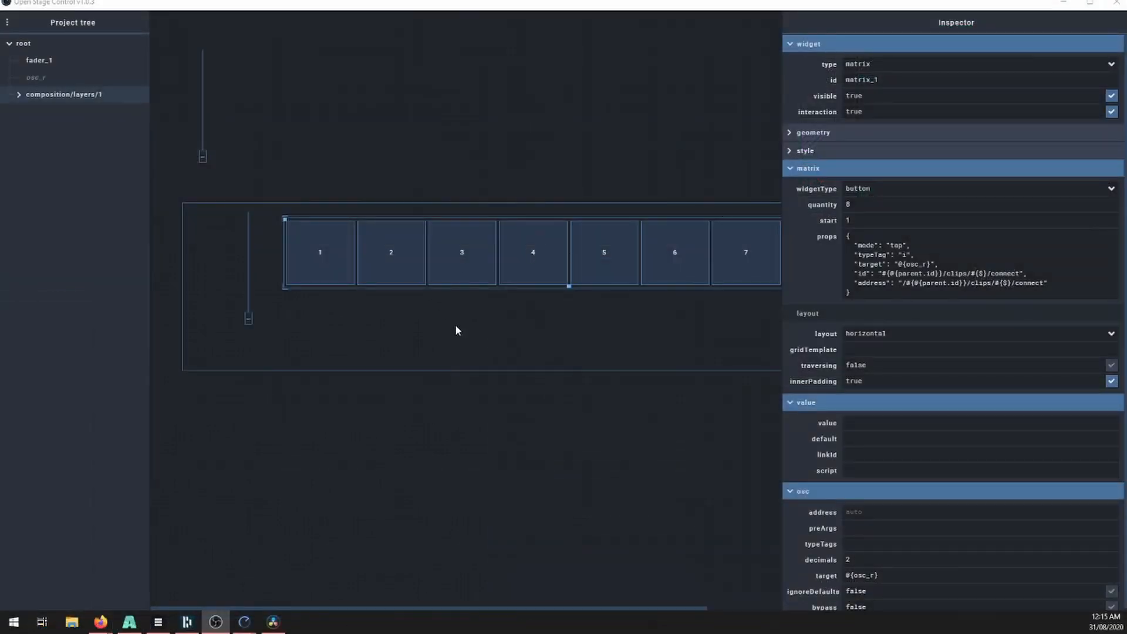
# - Add "label": "clip #{$}" to the matrix props
pyautogui.click(301, 265)
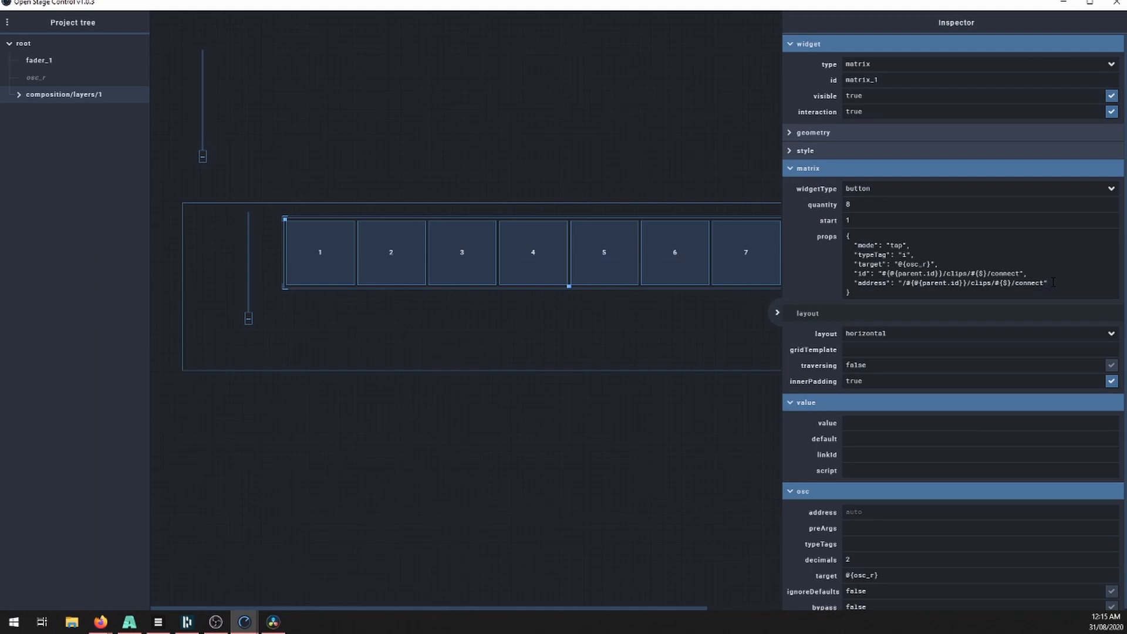
pyautogui.press('Return')
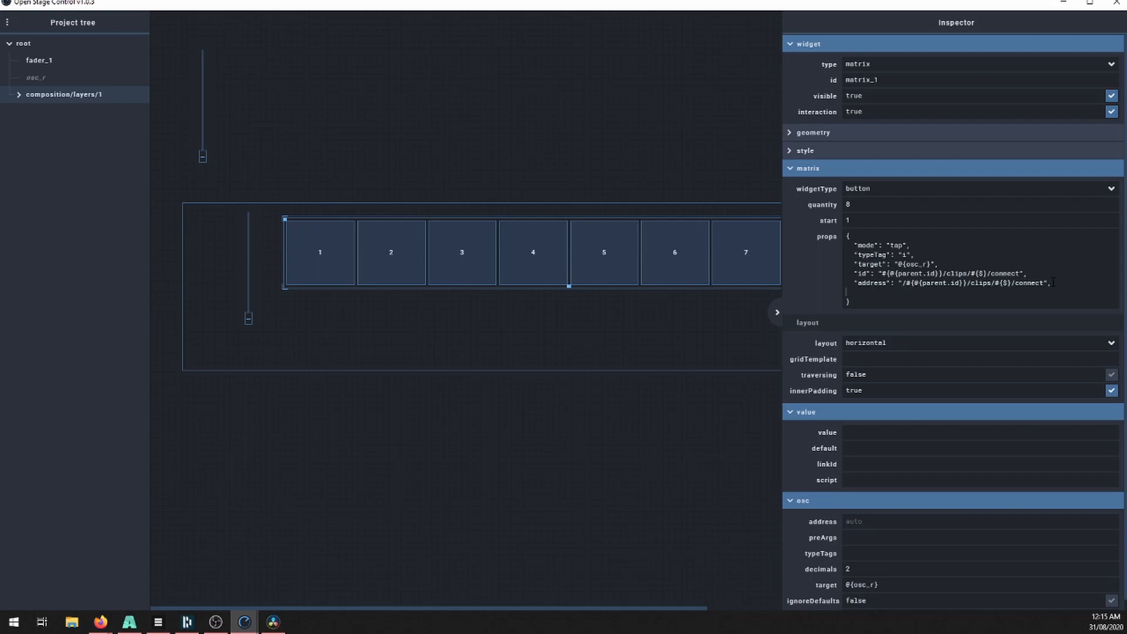
pyautogui.write('"label": "clip #{$}"')
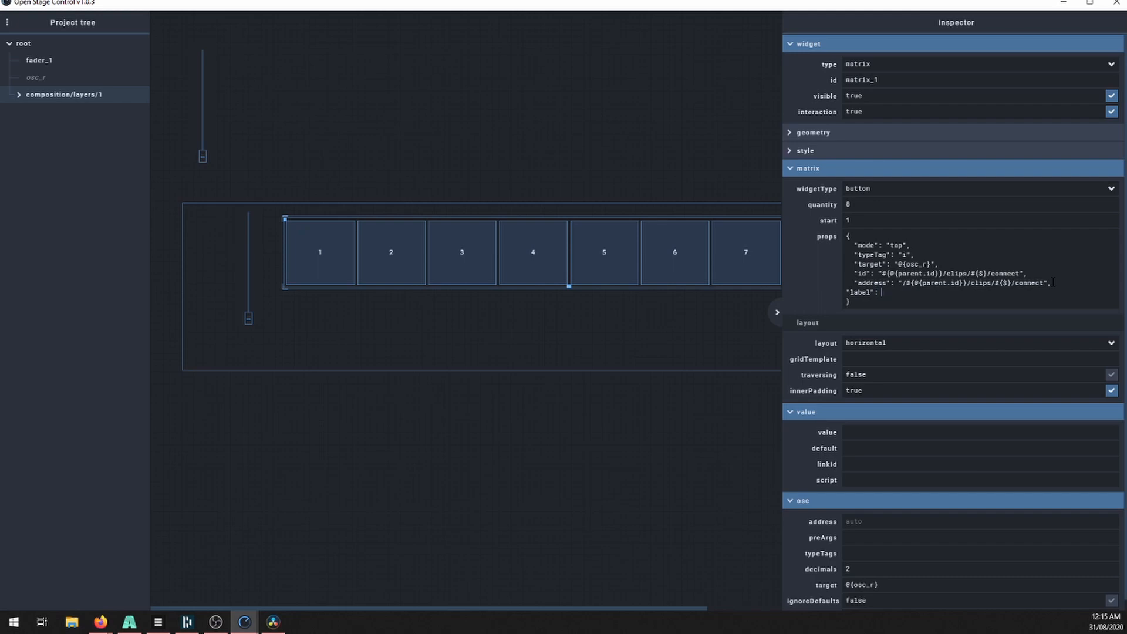
pyautogui.write('"clip #{$}')
pyautogui.press('Return')
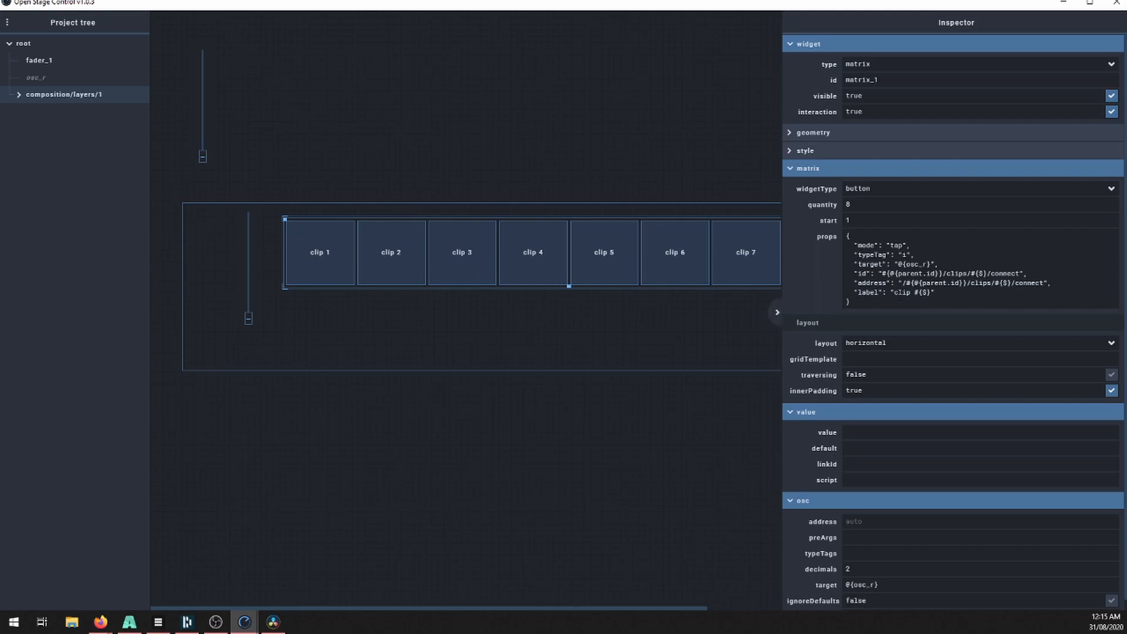
# - Capitalize the label value in the matrix props so it reads "Clip #{$}"
pyautogui.press('Delete')
pyautogui.write('C')
pyautogui.press('Return')
# - Narrow the inspector to reveal the whole layer panel, and set the panel's fader to horizontal
pyautogui.click(196, 344)
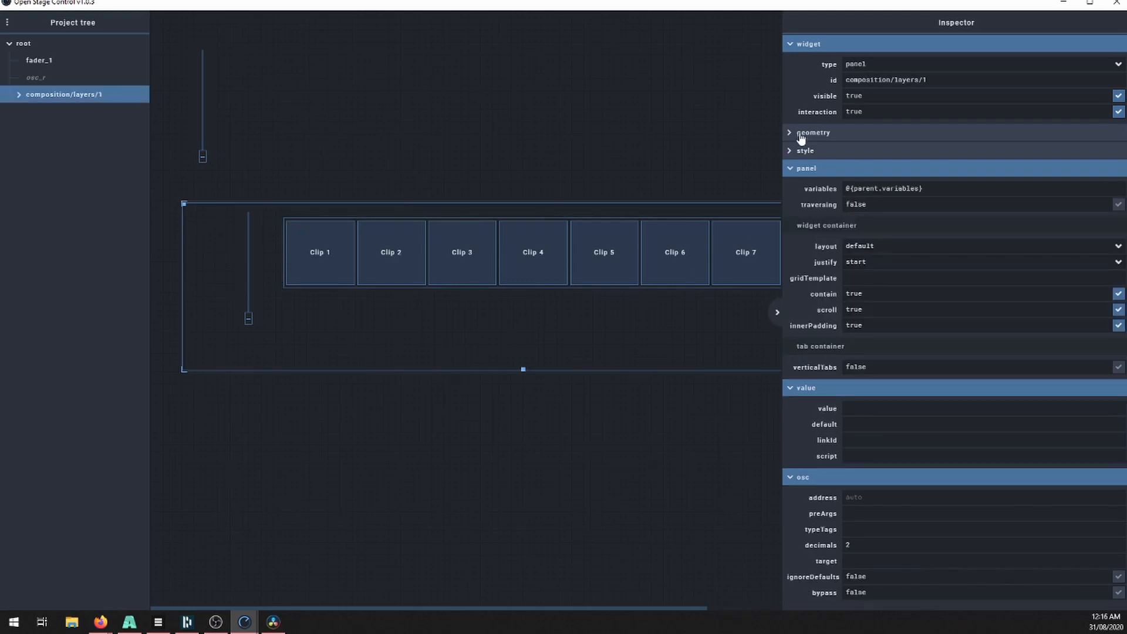
pyautogui.moveTo(781, 143); pyautogui.dragTo(887, 173)
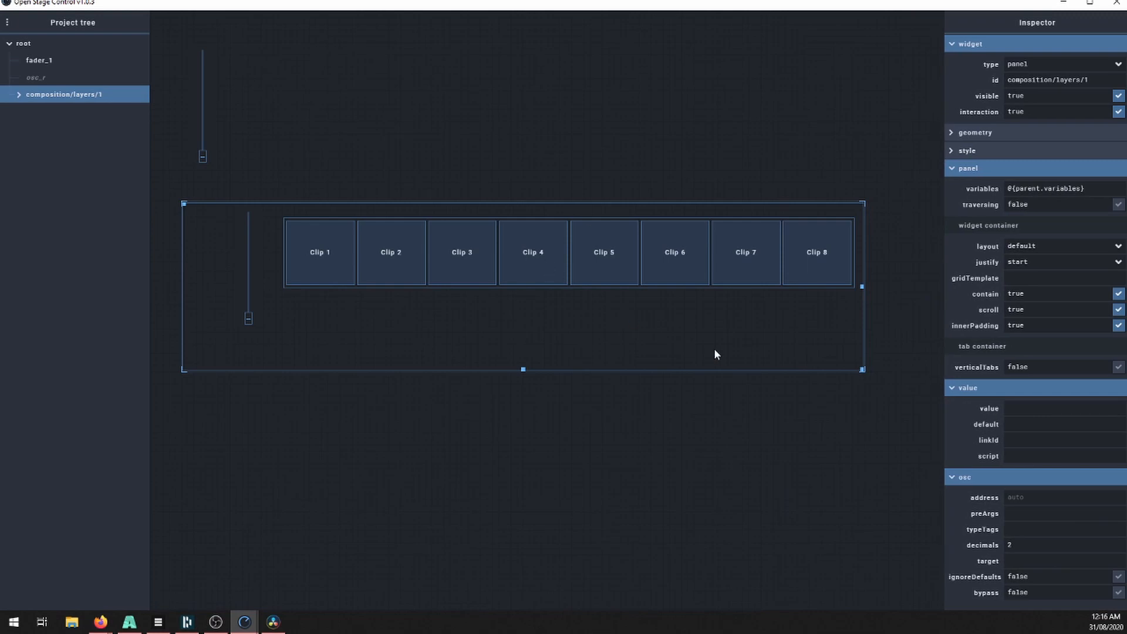
pyautogui.click(246, 295)
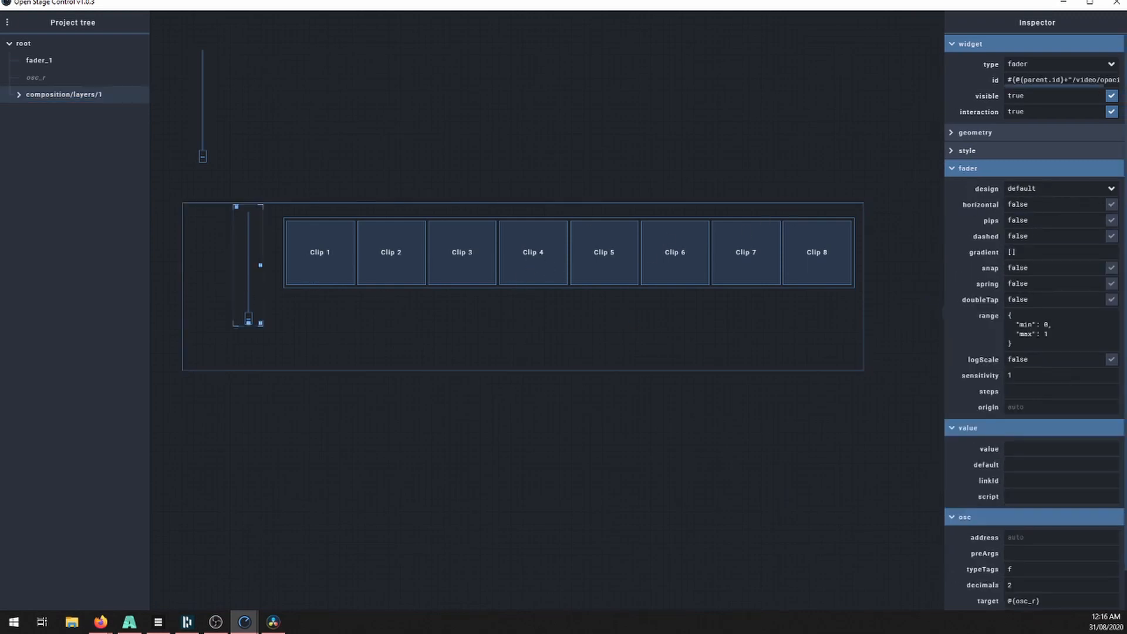
pyautogui.click(1111, 205)
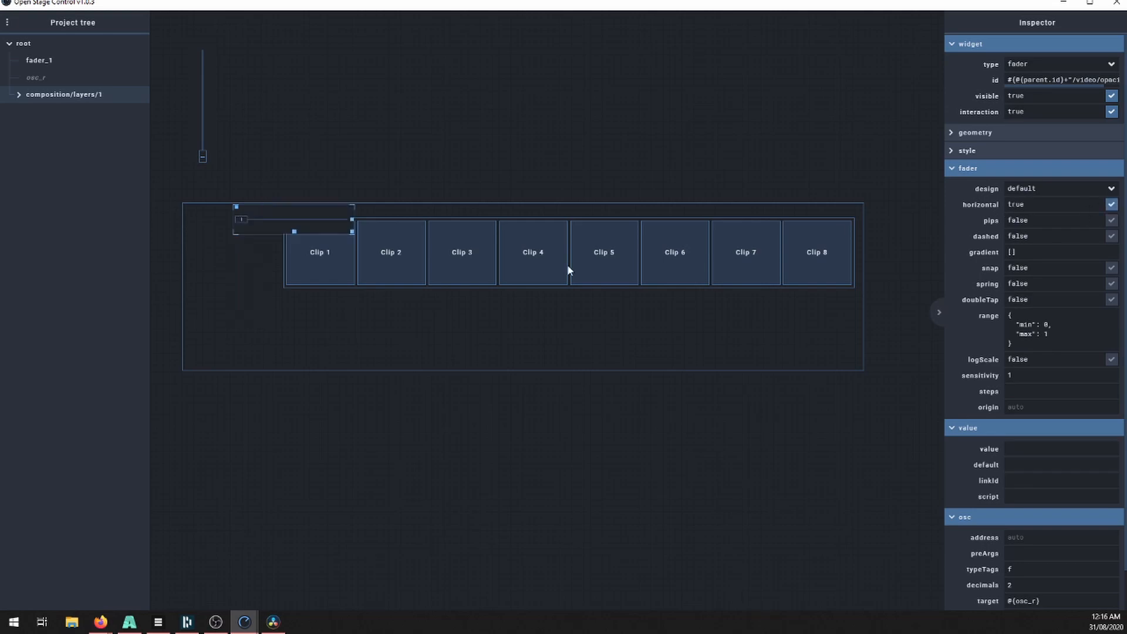
# - Move the clip matrix aside, resize the horizontal fader, and place it near the panel's left edge
pyautogui.click(286, 253)
pyautogui.moveTo(284, 218); pyautogui.dragTo(278, 251)
pyautogui.click(292, 219)
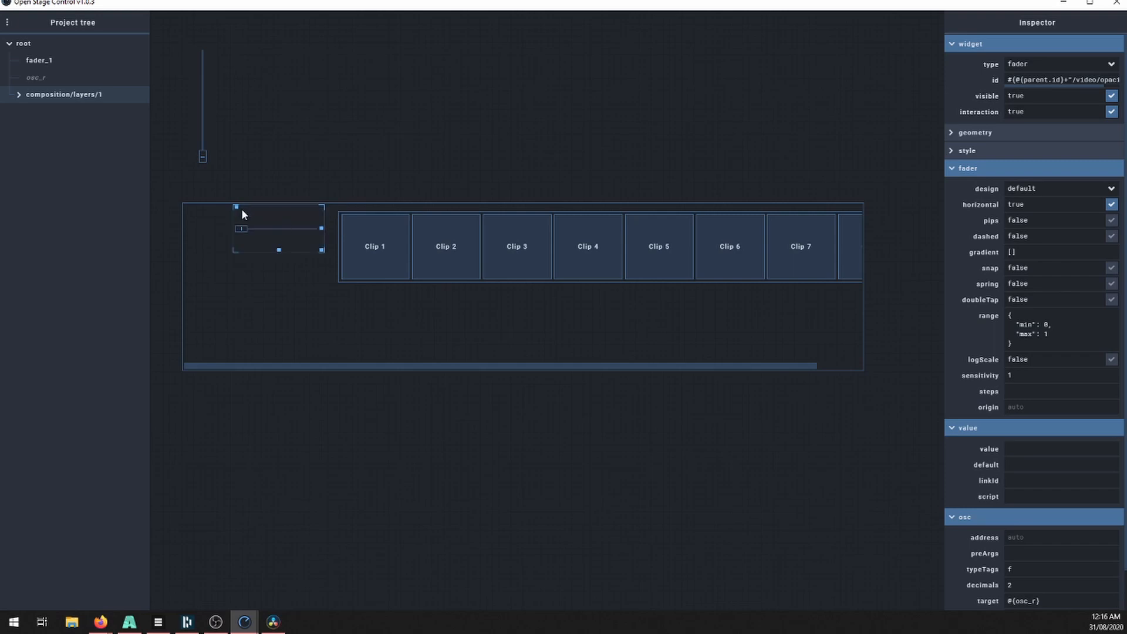
pyautogui.moveTo(241, 209); pyautogui.dragTo(207, 209)
# - Place the clip matrix beside the fader at the panel's upper edge and reduce its height to match the fader
pyautogui.click(351, 240)
pyautogui.moveTo(340, 218); pyautogui.dragTo(297, 214)
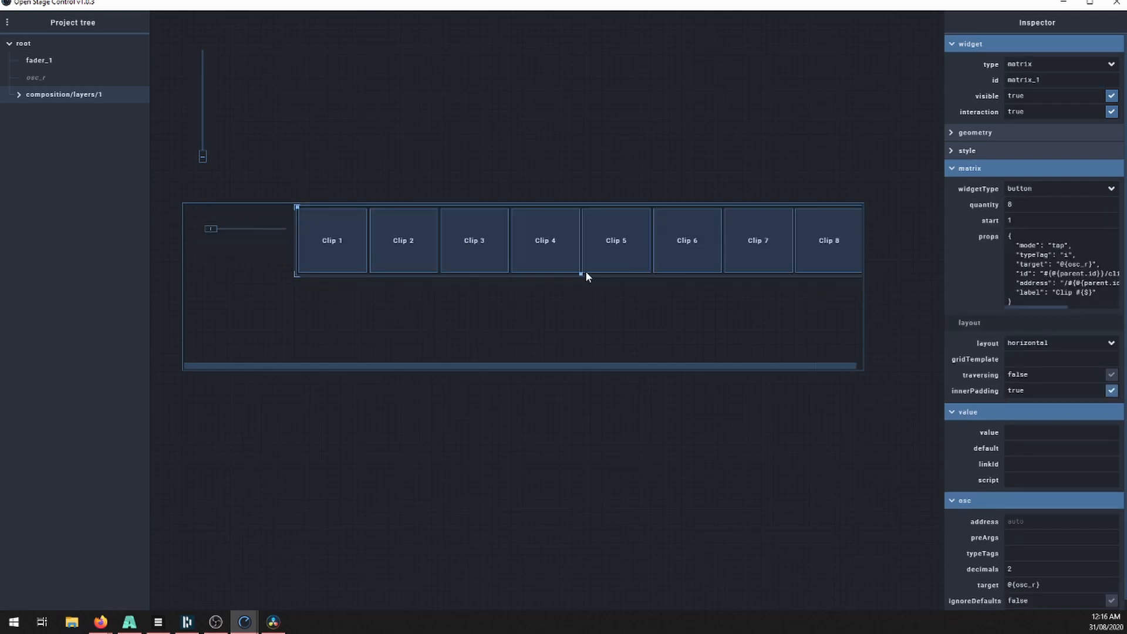
pyautogui.moveTo(579, 274); pyautogui.dragTo(583, 252)
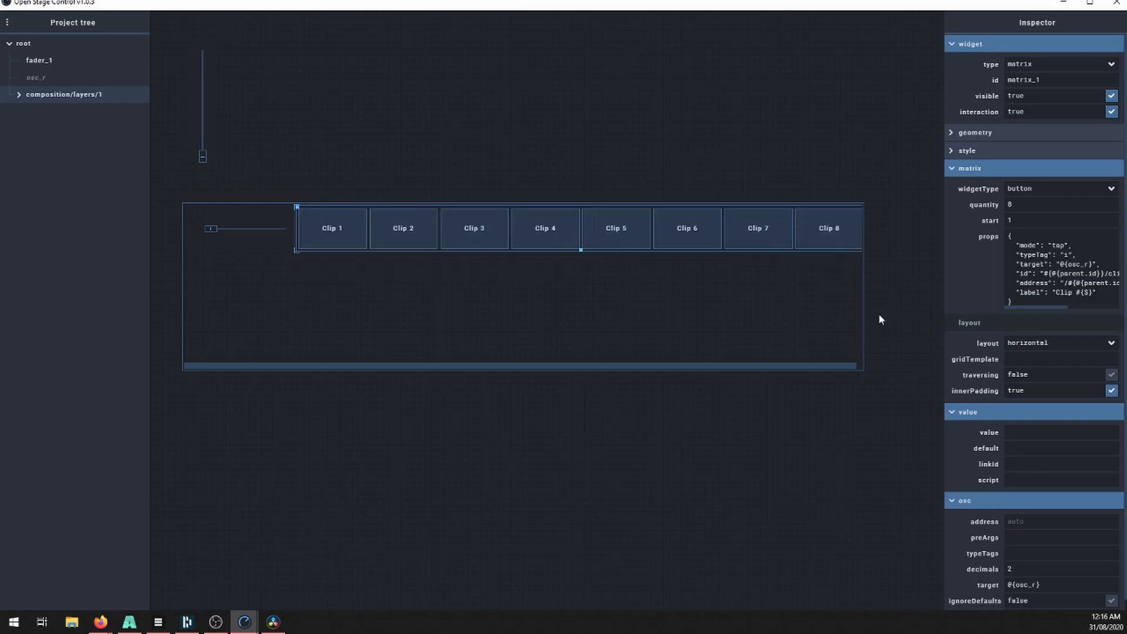
# - Widen the layer panel slightly and narrow the clip matrix so all eight buttons fit inside it
pyautogui.click(877, 314)
pyautogui.click(863, 290)
pyautogui.moveTo(863, 290)
pyautogui.mouseDown()
pyautogui.moveTo(880, 284)
pyautogui.moveTo(869, 286)
pyautogui.mouseUp()
pyautogui.click(852, 238)
pyautogui.moveTo(865, 238); pyautogui.dragTo(770, 241)
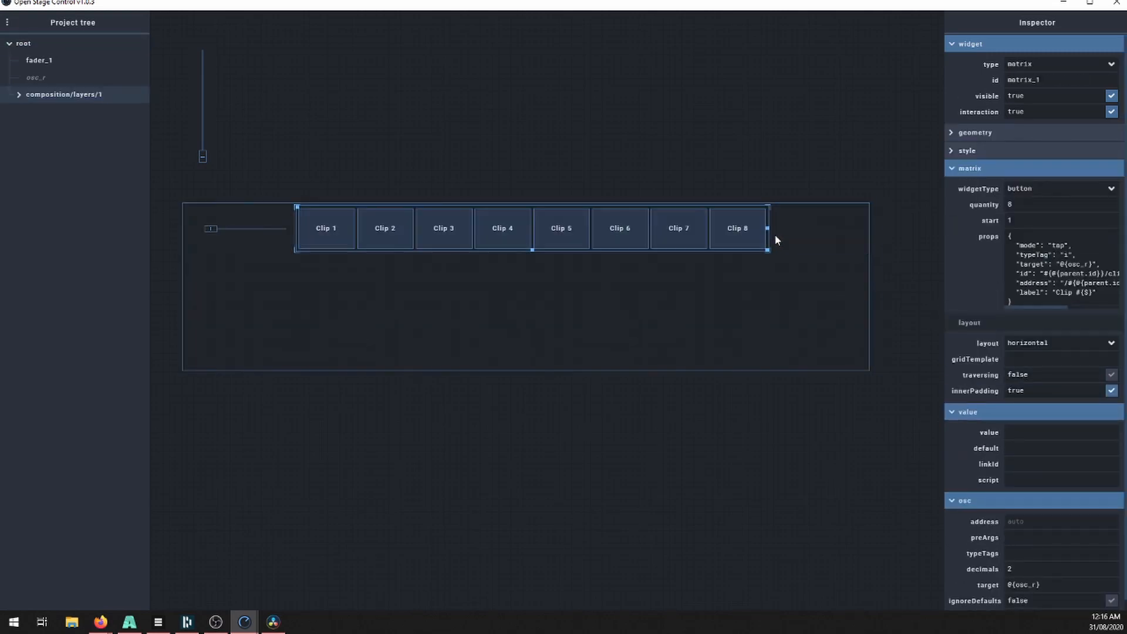
# - Reduce the layer panel's height, leaving some room below the clip matrix
pyautogui.click(866, 268)
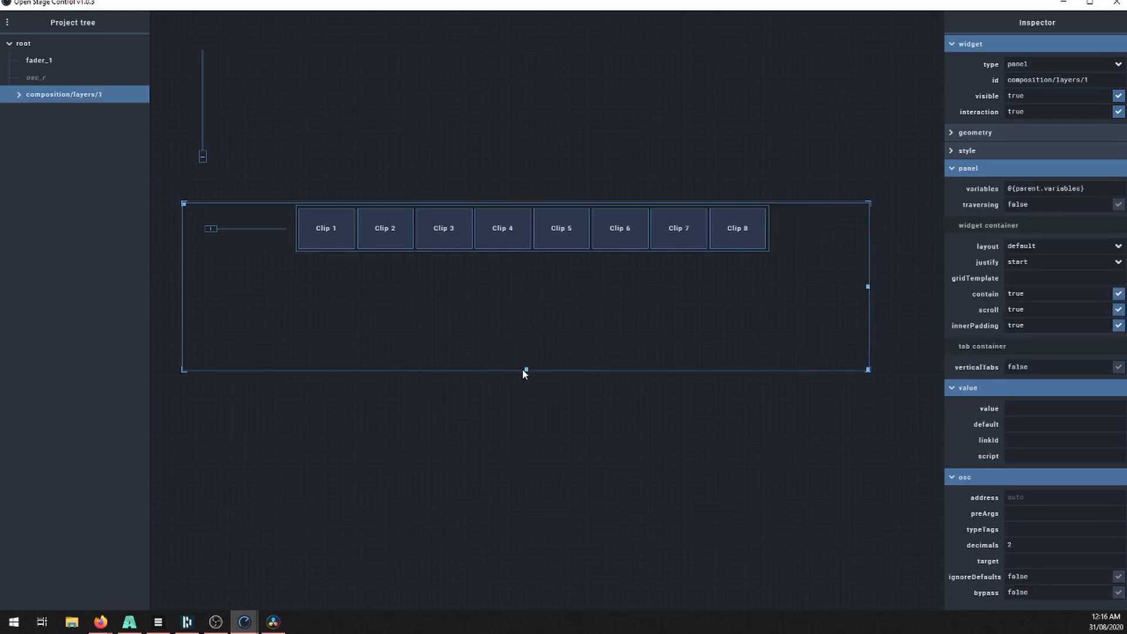
pyautogui.moveTo(522, 368); pyautogui.dragTo(525, 315)
pyautogui.rightClick(410, 271)
pyautogui.moveTo(473, 344)
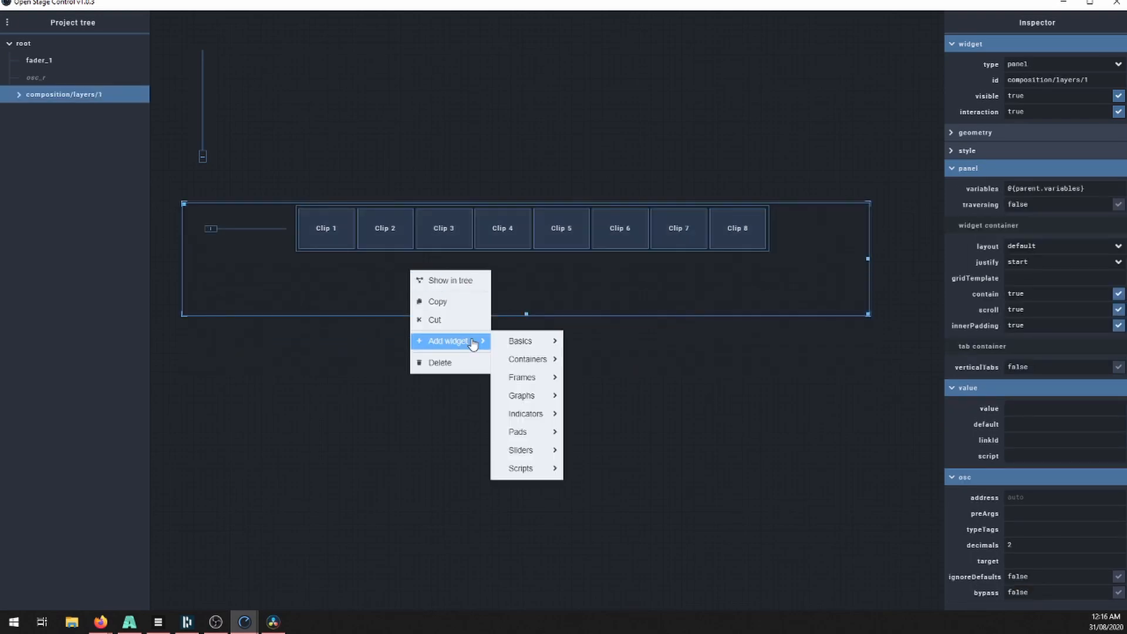
pyautogui.click(538, 303)
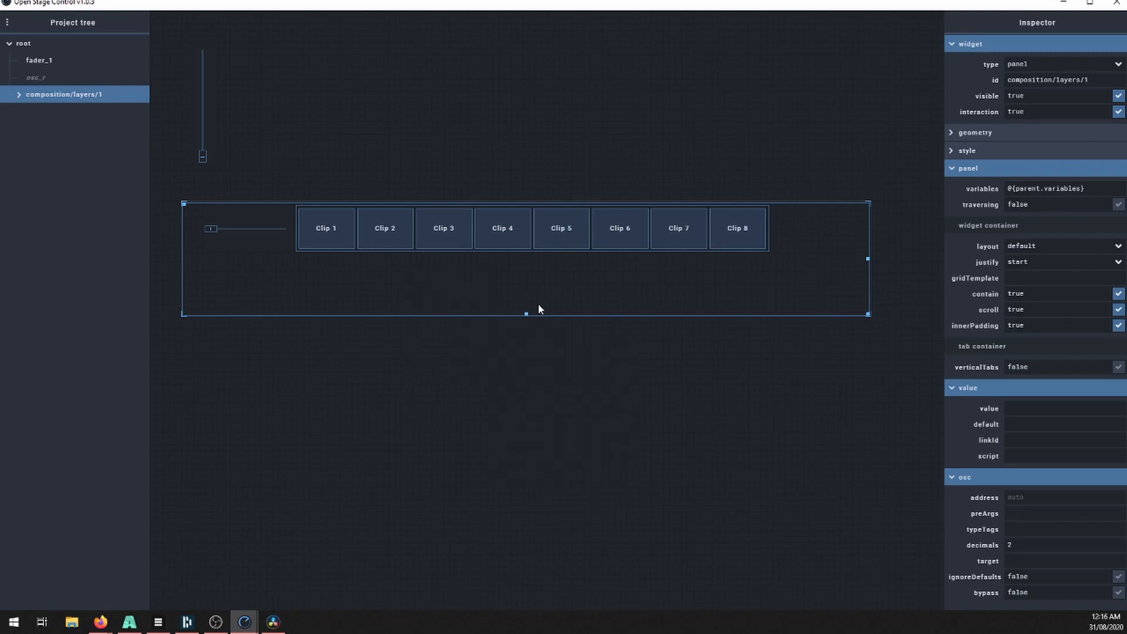
# - Shorten the layer panel further so it fits closely around the fader and clip matrix
pyautogui.moveTo(524, 316); pyautogui.dragTo(526, 267)
pyautogui.click(510, 320)
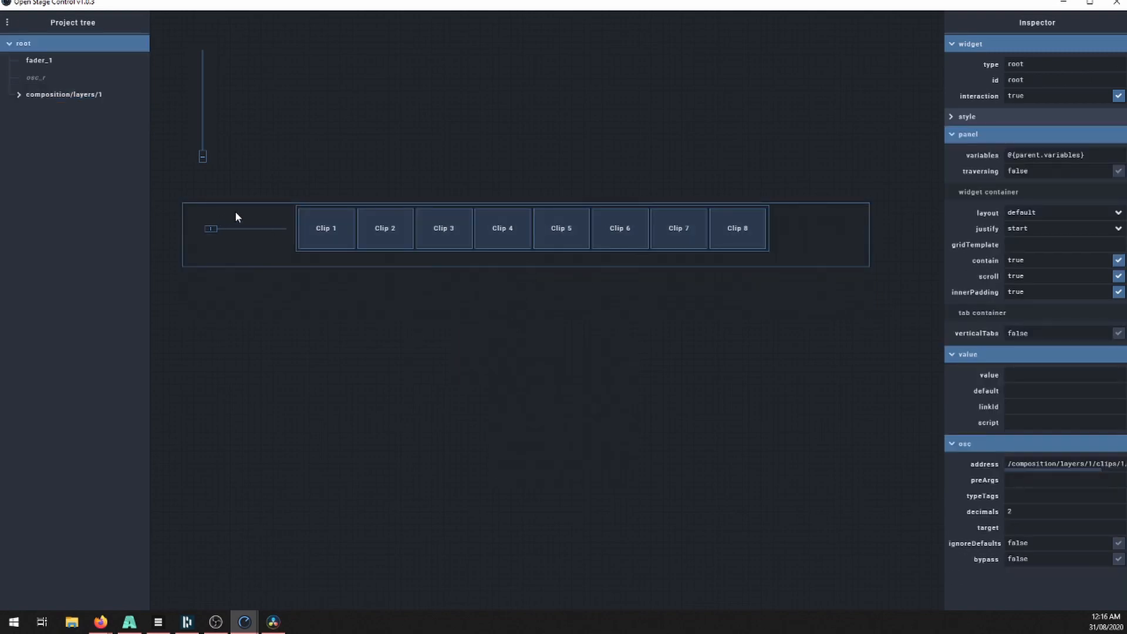
pyautogui.click(385, 230)
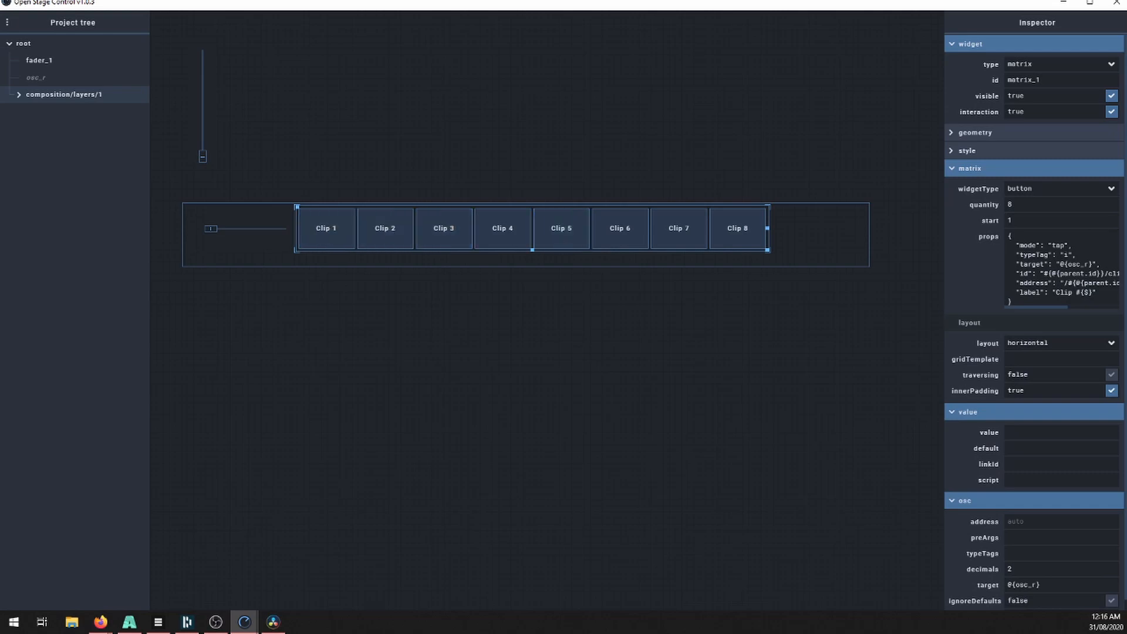
# - Delete the standalone vertical fader fader_1 and move the layer panel lower on the canvas
pyautogui.click(200, 106)
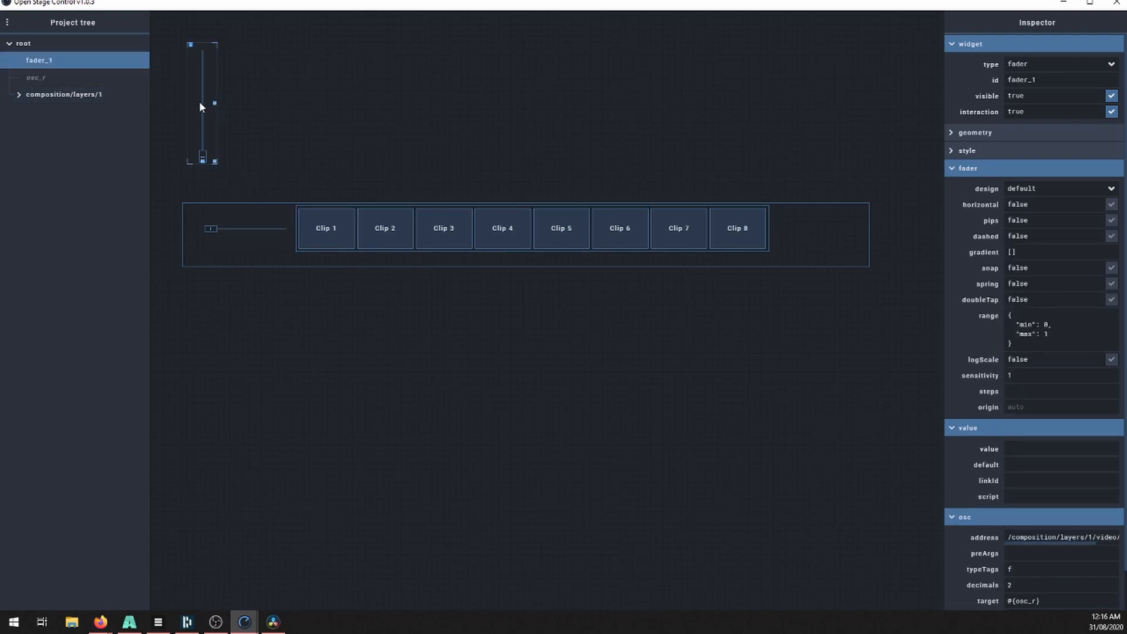
pyautogui.press('Delete')
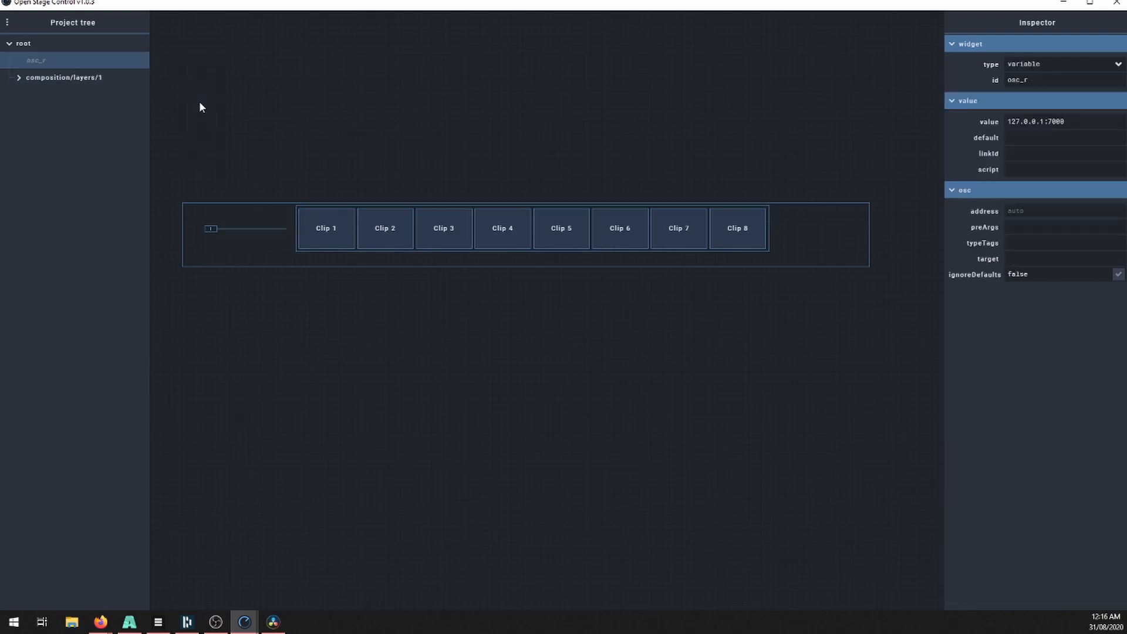
pyautogui.click(191, 209)
pyautogui.moveTo(185, 201); pyautogui.dragTo(184, 269)
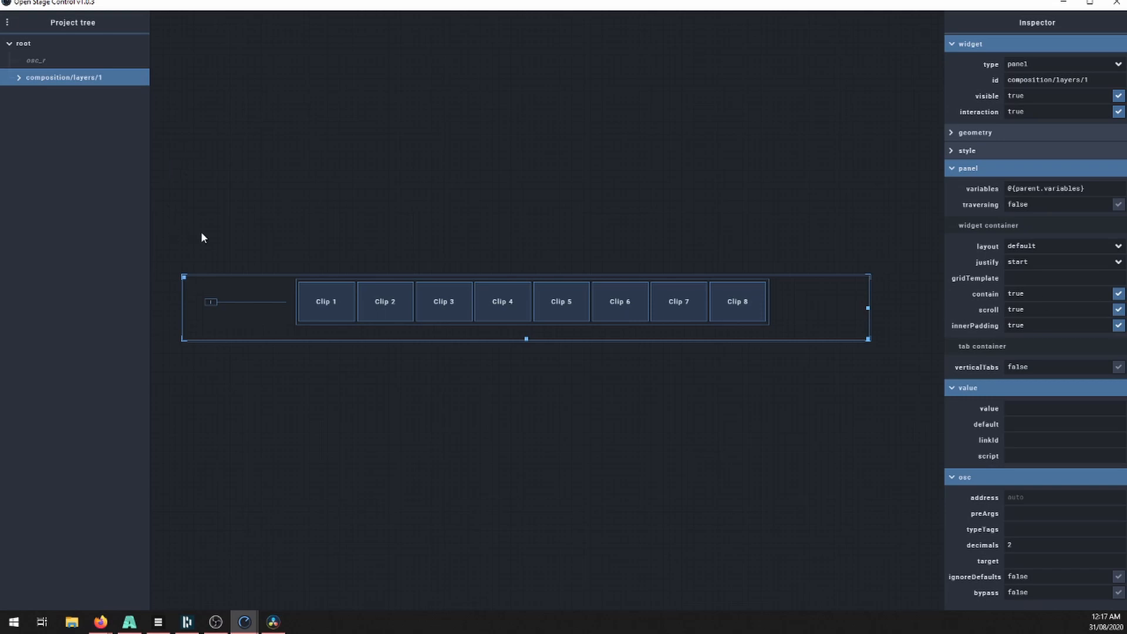
# - Add a clone widget to the root and place it just above the layer panel, aligned with its left edge
pyautogui.rightClick(223, 170)
pyautogui.moveTo(265, 178)
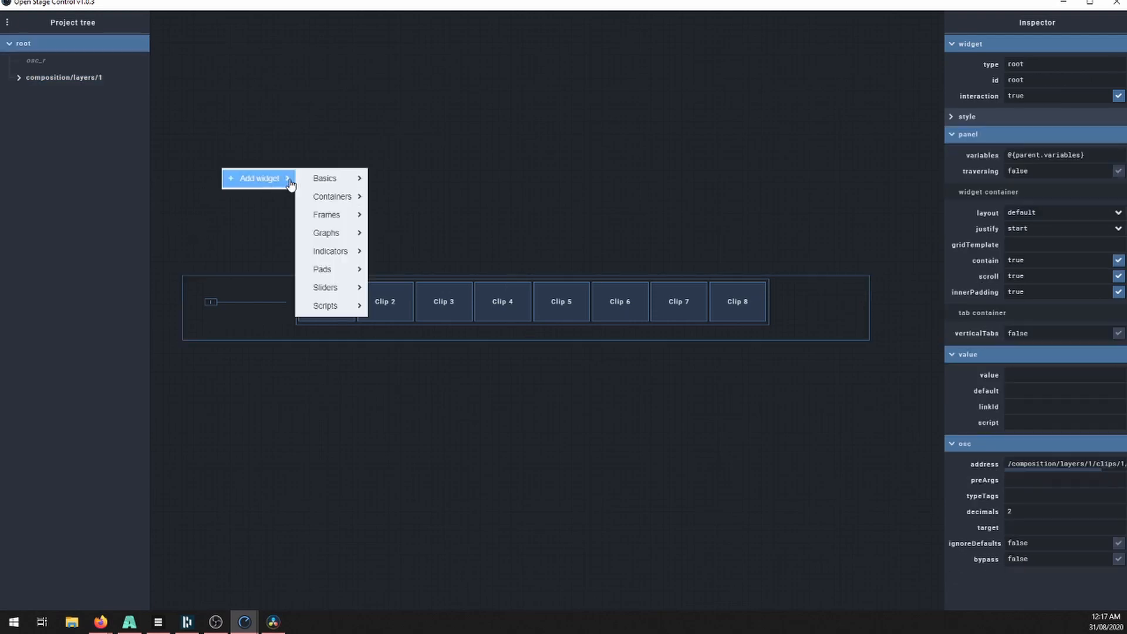
pyautogui.moveTo(333, 206)
pyautogui.click(401, 233)
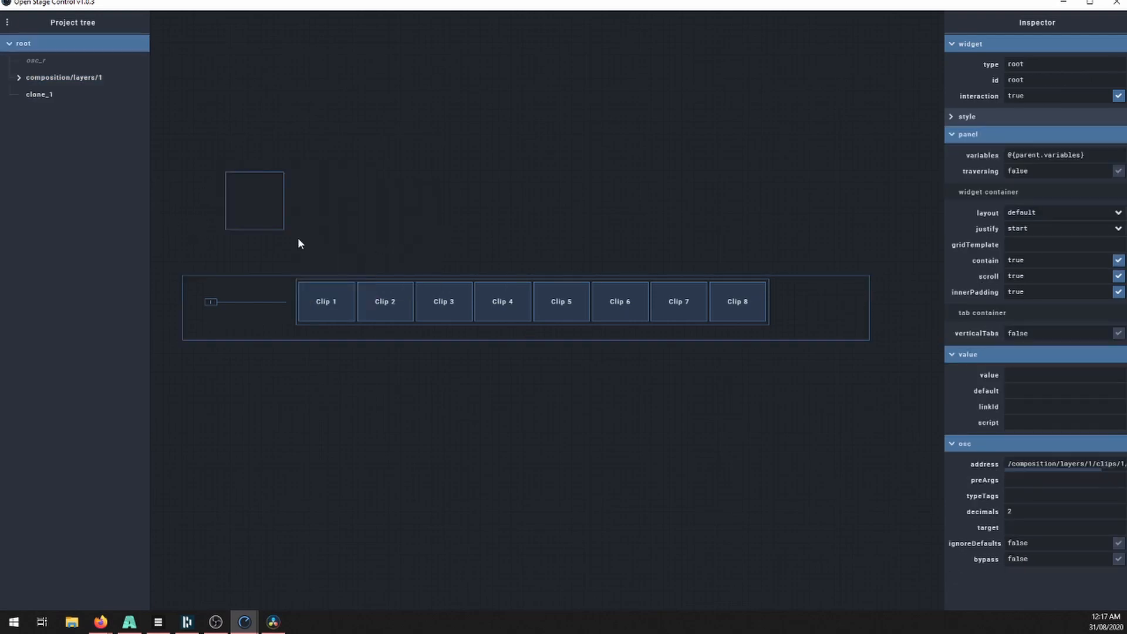
pyautogui.moveTo(227, 175); pyautogui.dragTo(188, 213)
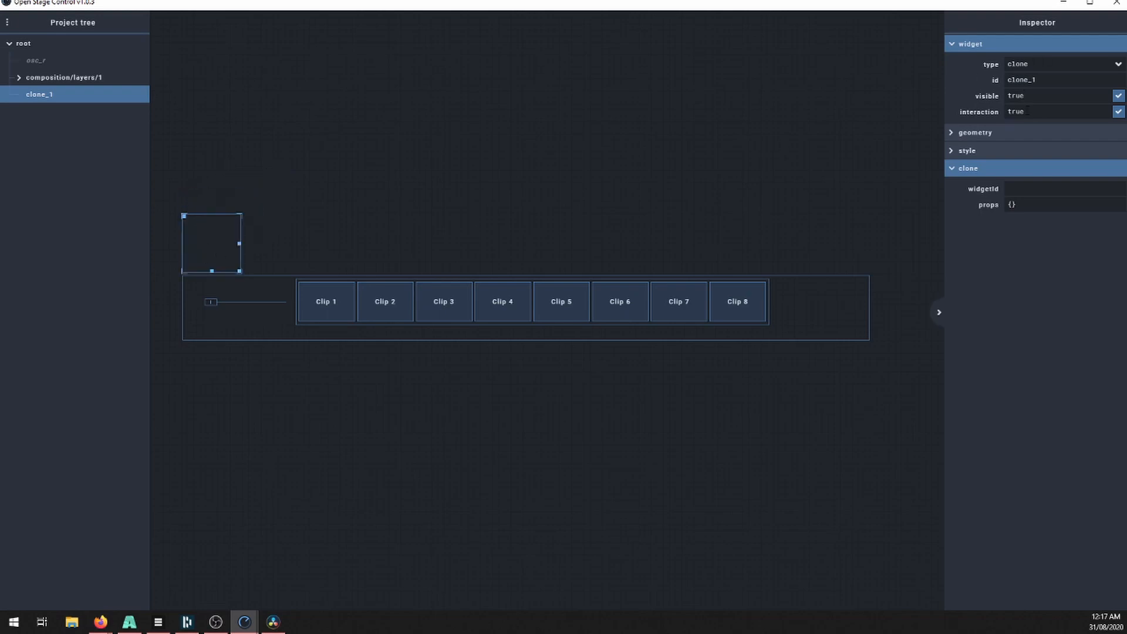
# - Copy the layer panel's id, composition/layers/1, into the clone's widgetId
pyautogui.click(307, 332)
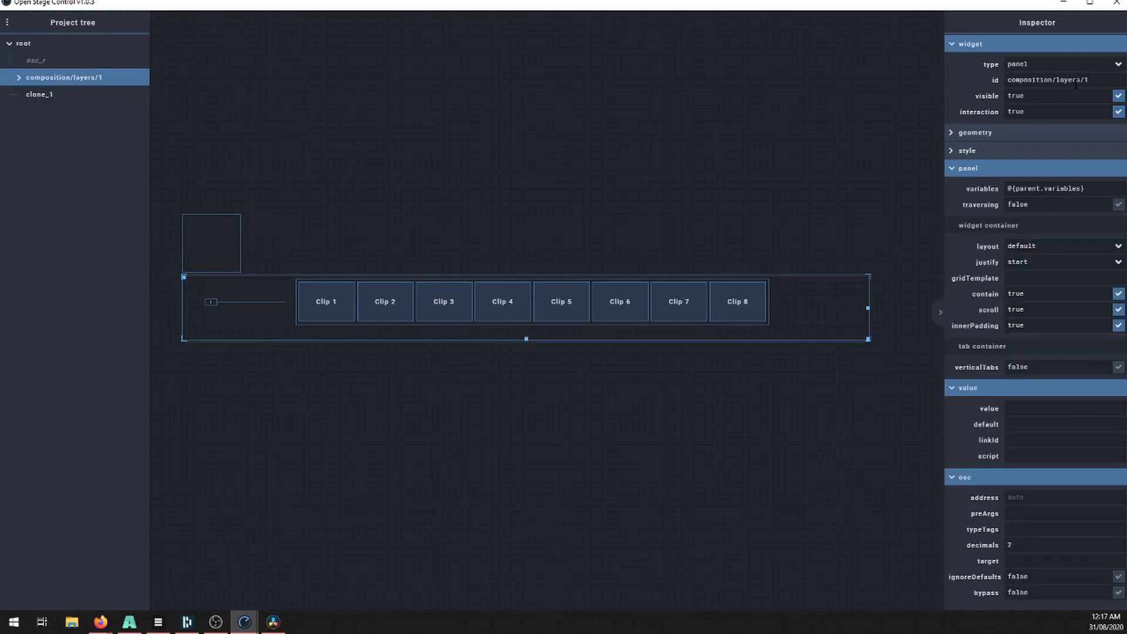
pyautogui.moveTo(1092, 78); pyautogui.dragTo(811, 86)
pyautogui.hotkey('ctrl', 'c')
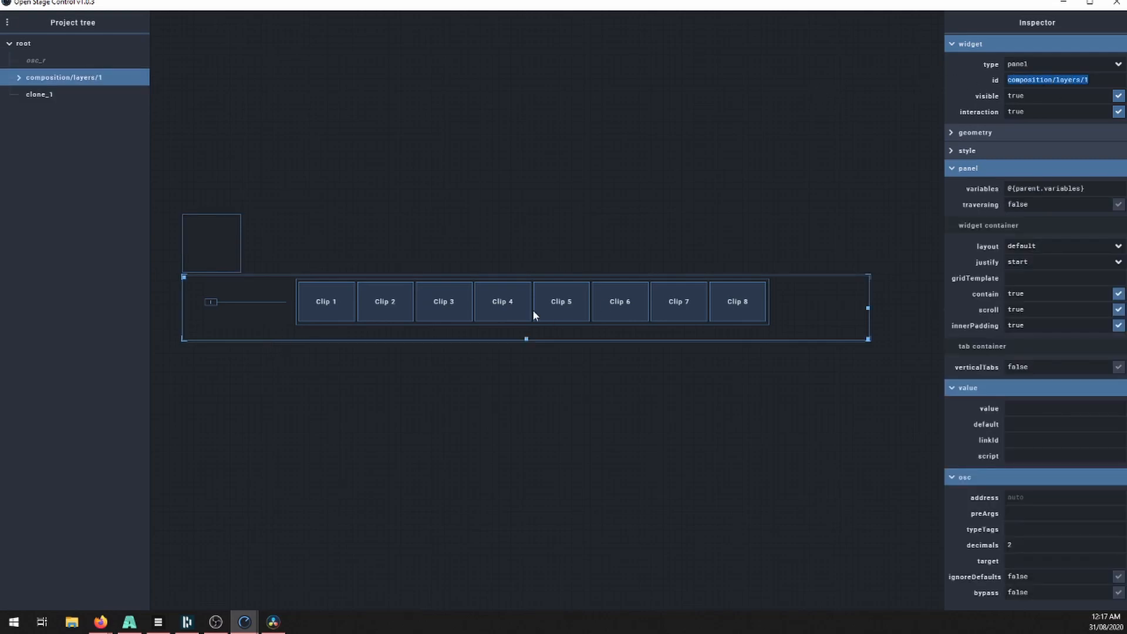
pyautogui.click(195, 222)
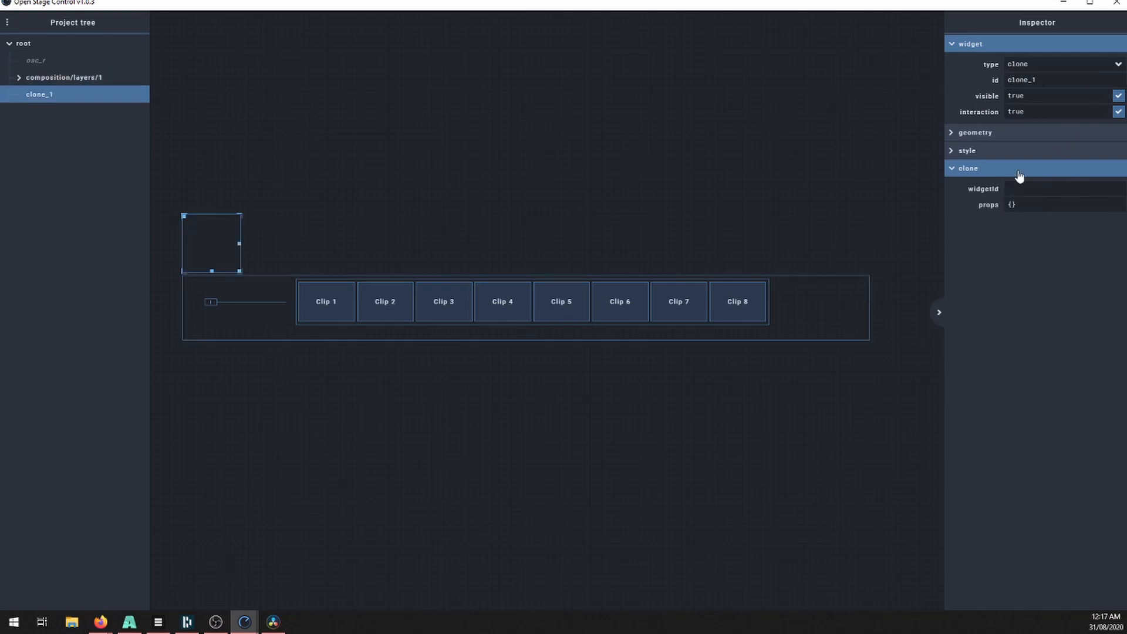
pyautogui.hotkey('ctrl', 'v')
pyautogui.press('Return')
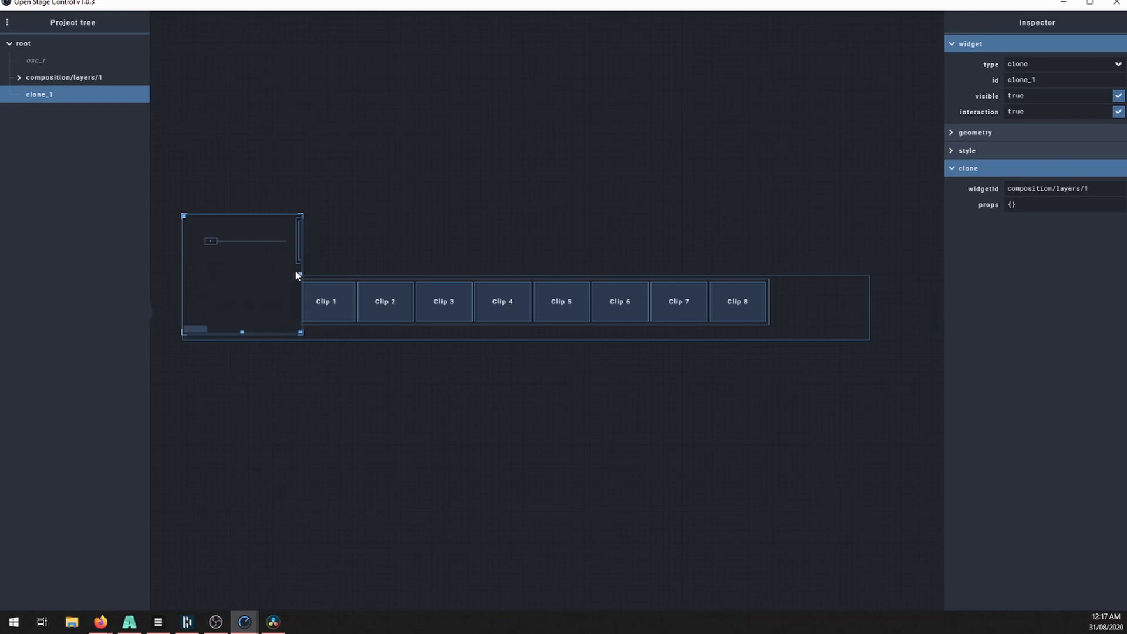
# - Resize the clone to the panel's width and a single row's height, and trim the original panel's height slightly
pyautogui.moveTo(300, 273); pyautogui.dragTo(847, 262)
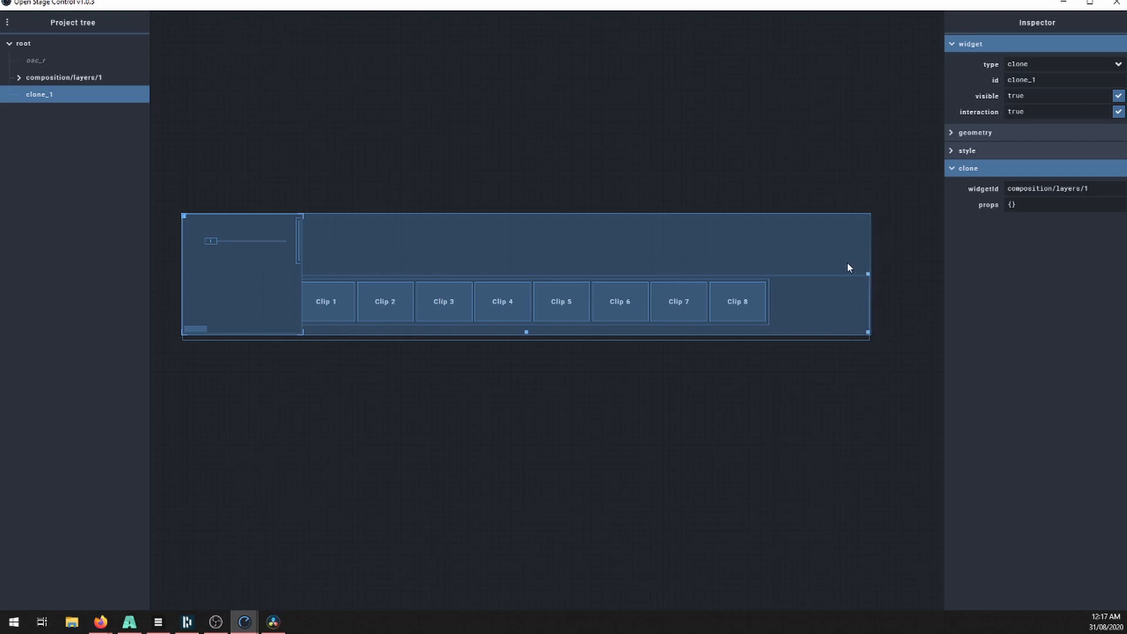
pyautogui.moveTo(527, 334); pyautogui.dragTo(525, 265)
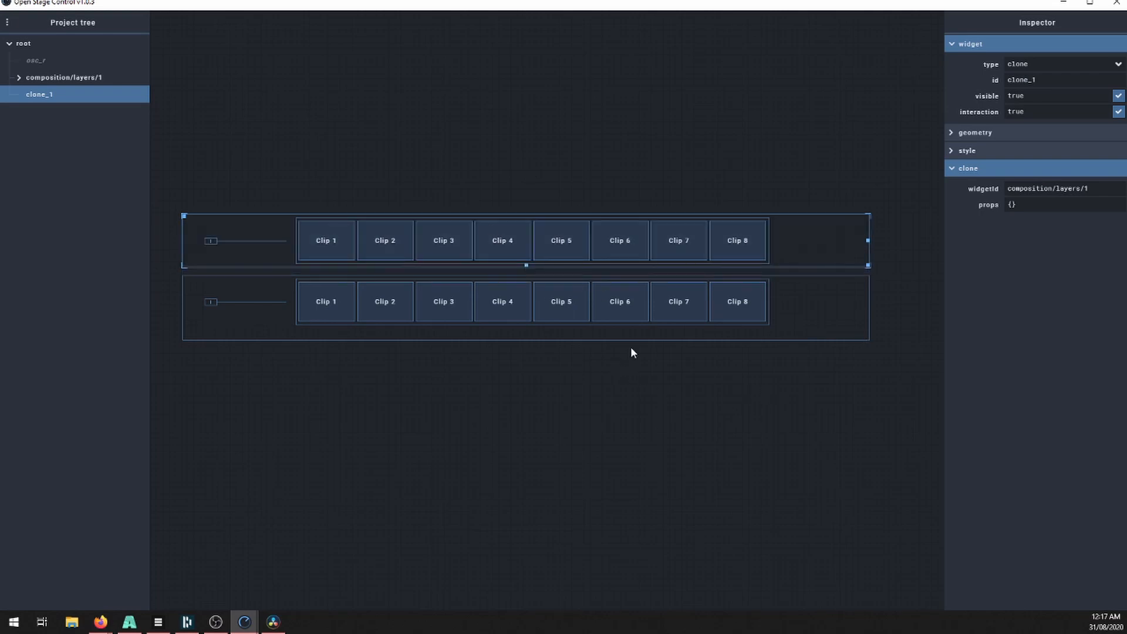
pyautogui.click(540, 340)
pyautogui.moveTo(532, 339); pyautogui.dragTo(530, 334)
pyautogui.click(550, 365)
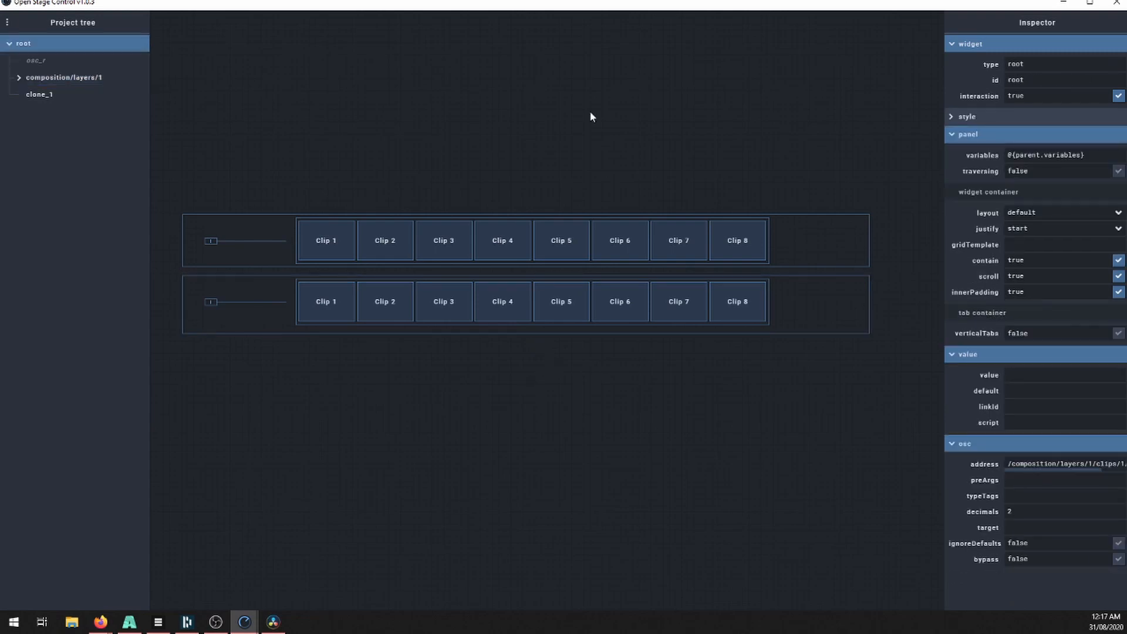
# - Test Clip 1, Clip 2, Clip 3 and Clip 1 again in the original panel's matrix
pyautogui.click(339, 291)
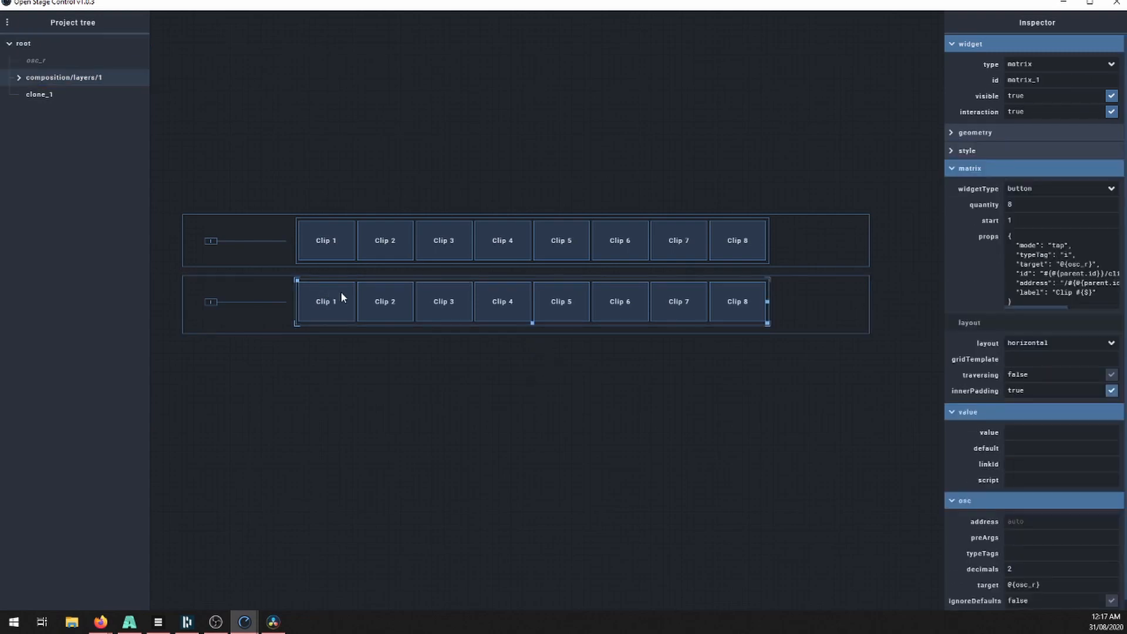
pyautogui.click(385, 303)
pyautogui.click(455, 306)
pyautogui.click(311, 302)
pyautogui.click(809, 210)
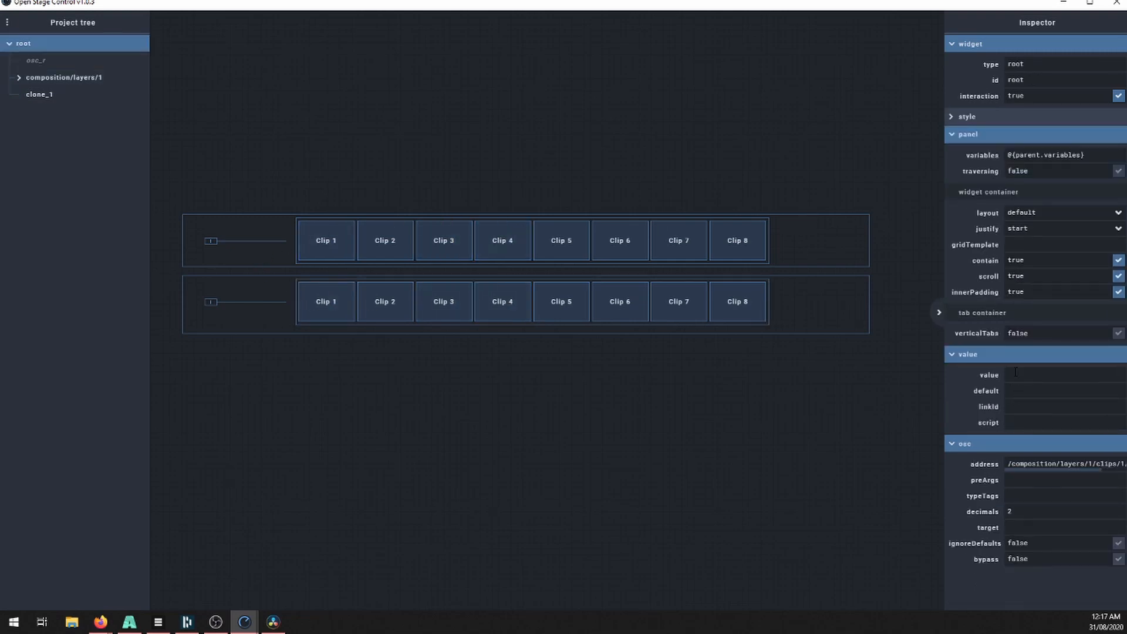
# - Start an "id" property on a new line in the clone's props
pyautogui.click(851, 221)
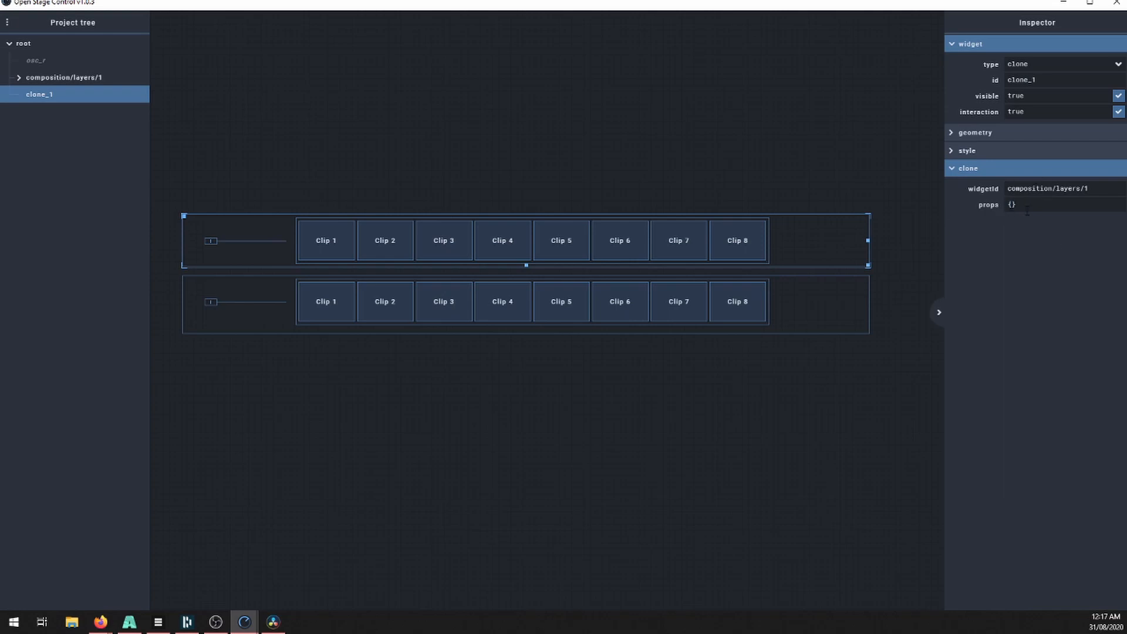
pyautogui.hotkey('shift', 'Return')
pyautogui.write('"id')
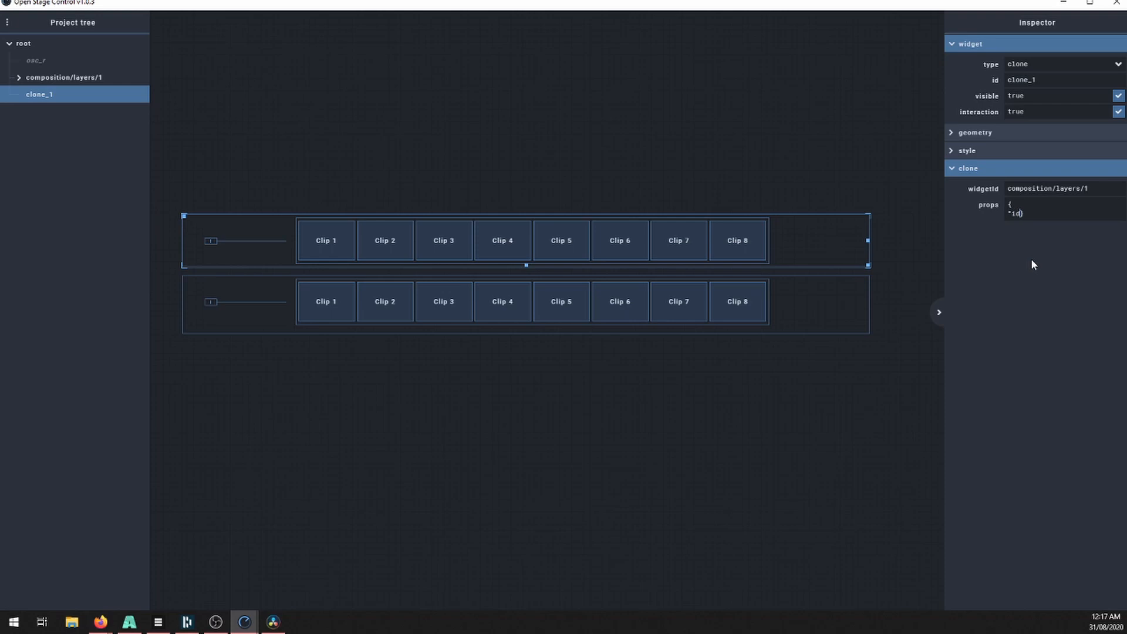
pyautogui.write('":')
# - Copy the clone's widgetId value into its props id and complete it as "composition/layers/2"
pyautogui.moveTo(1089, 189); pyautogui.dragTo(964, 203)
pyautogui.hotkey('ctrl', 'c')
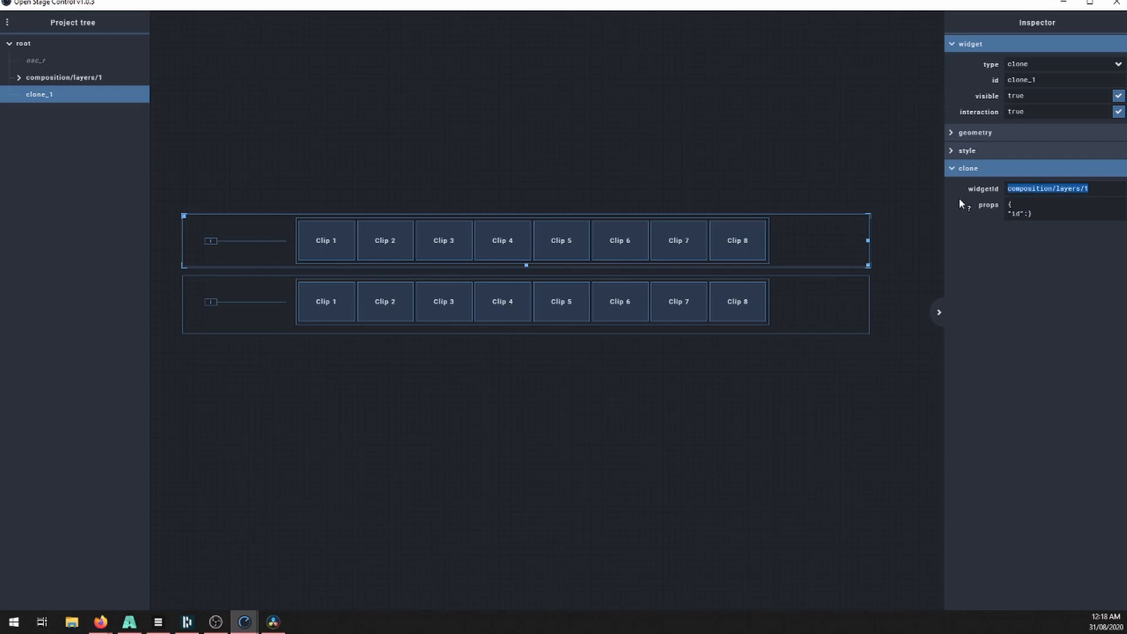
pyautogui.click(1026, 213)
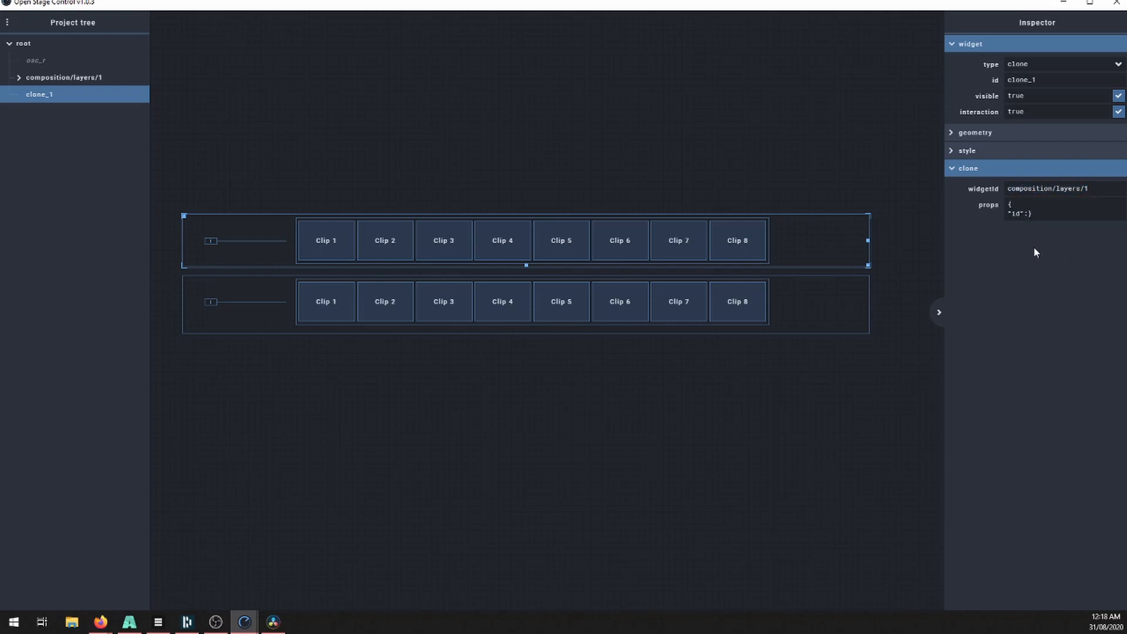
pyautogui.write('"')
pyautogui.hotkey('ctrl', 'v')
pyautogui.press('BackSpace')
pyautogui.write('"')
pyautogui.write('2')
pyautogui.press('Return')
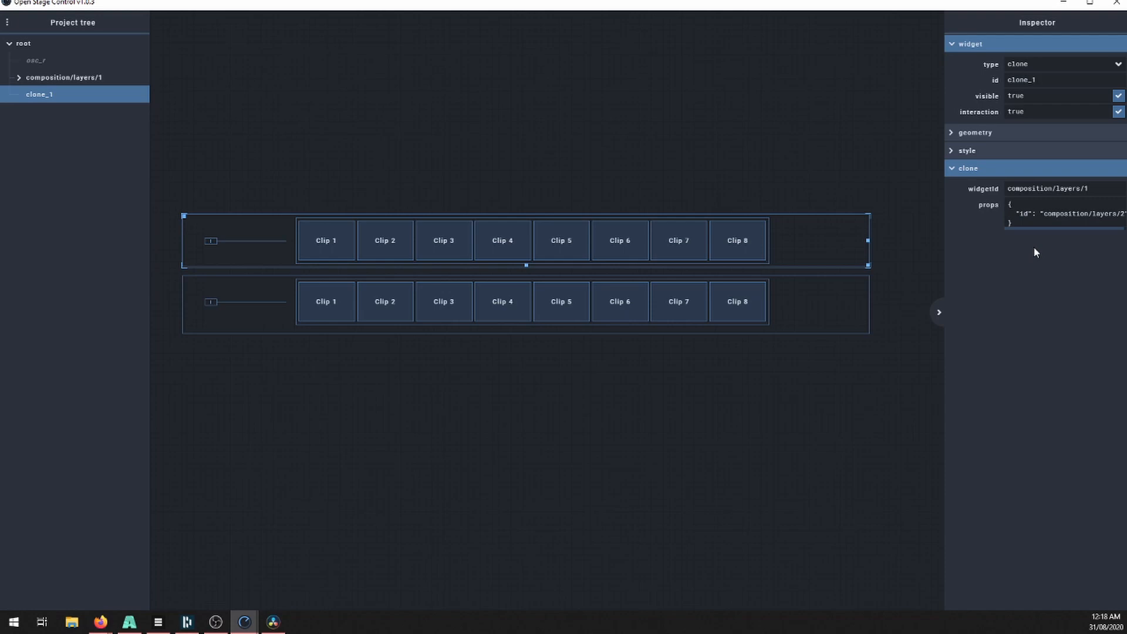
# - Test Clip 1 in the original panel and in the clone to compare which Resolume layer each one triggers
pyautogui.click(330, 296)
pyautogui.click(335, 259)
pyautogui.click(330, 296)
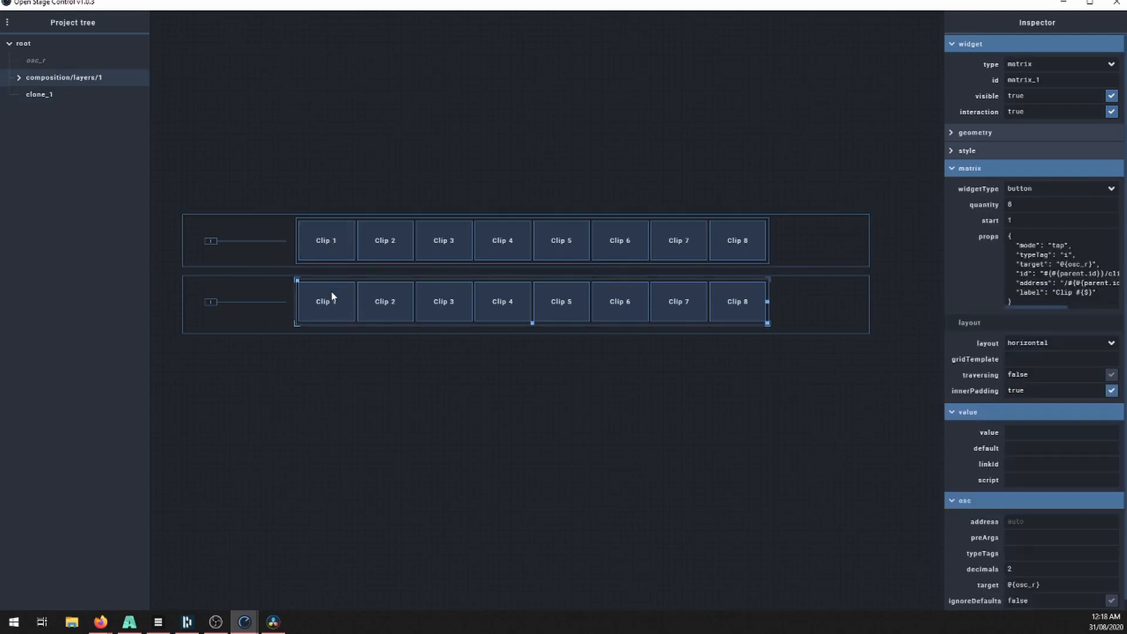
pyautogui.click(330, 256)
pyautogui.click(330, 255)
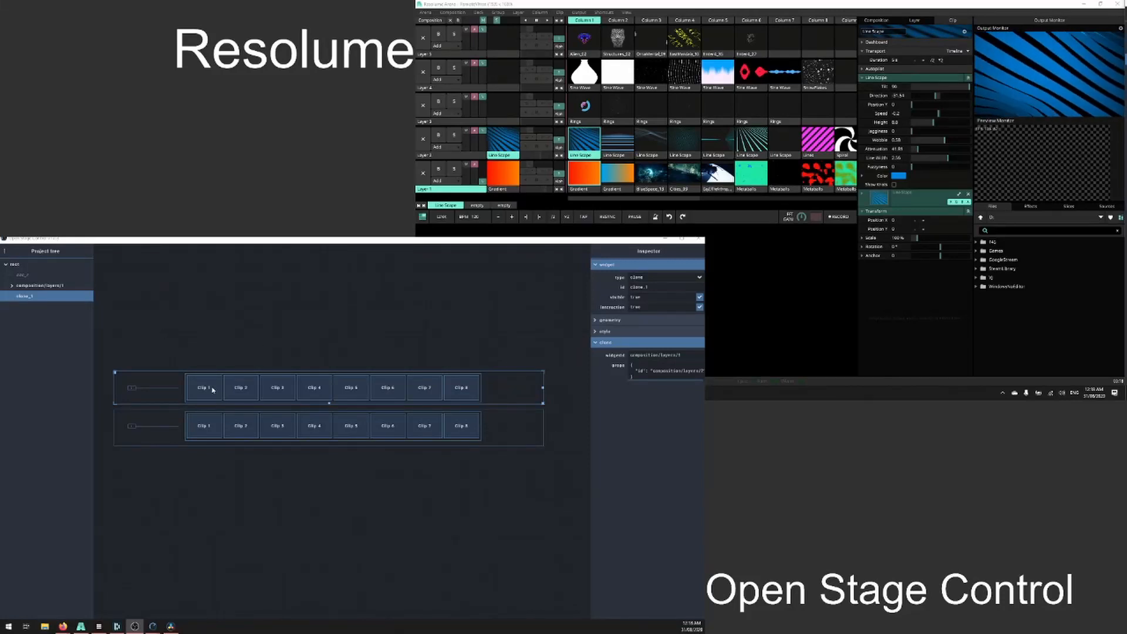
# - Test Clip 2 and Clip 4 in the clone, plus the original panel's fader and Clips 4 and 6, against Resolume's layers
pyautogui.click(240, 390)
pyautogui.click(307, 391)
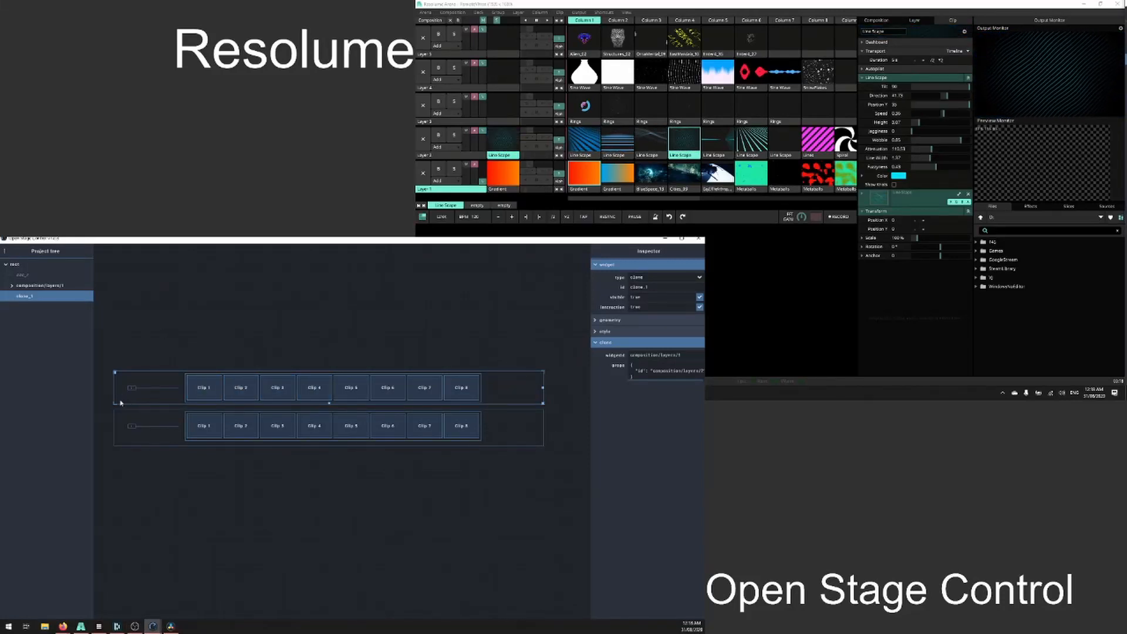
pyautogui.moveTo(131, 389)
pyautogui.mouseDown()
pyautogui.moveTo(155, 395)
pyautogui.moveTo(129, 395)
pyautogui.mouseUp()
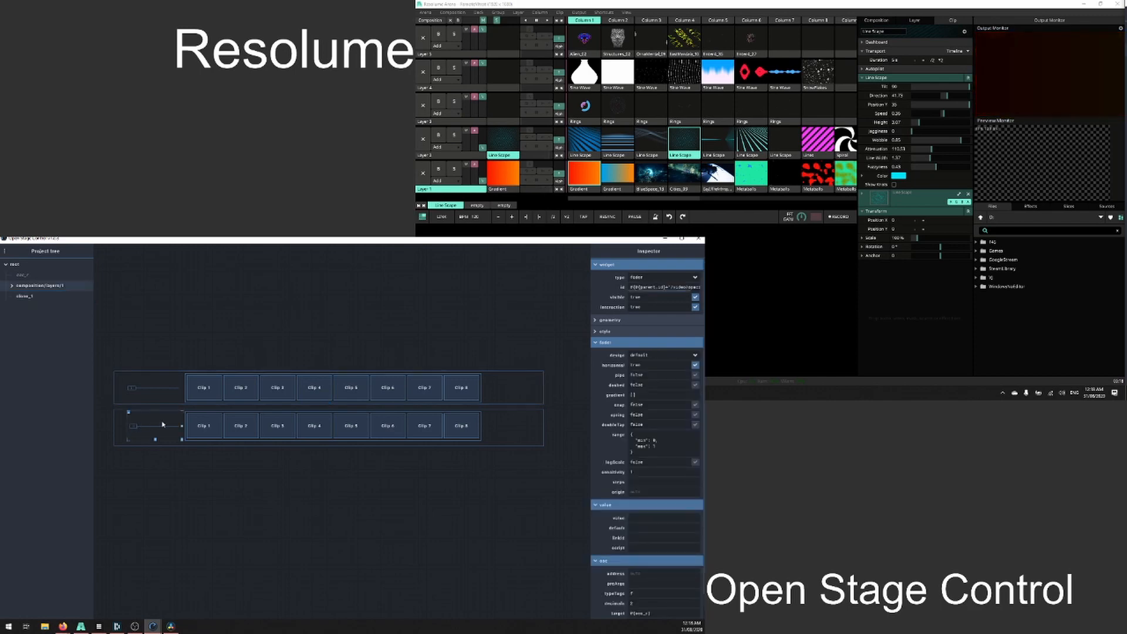
pyautogui.click(317, 432)
pyautogui.click(387, 427)
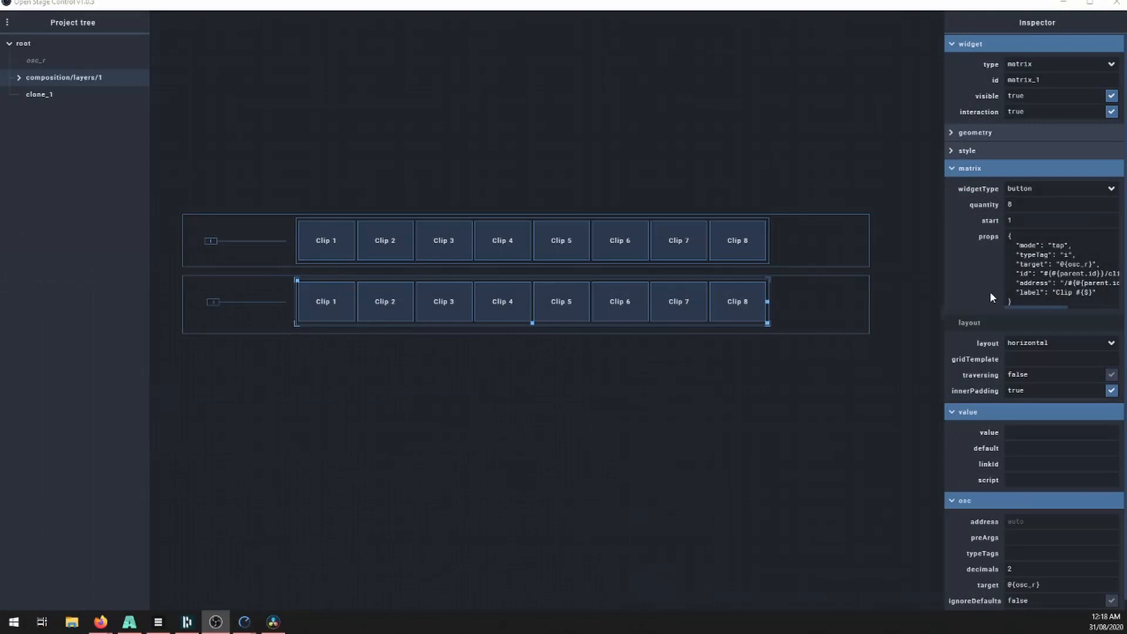
# - Set the original panel's clip matrix quantity to 12 and widen the matrix slightly
pyautogui.click(543, 391)
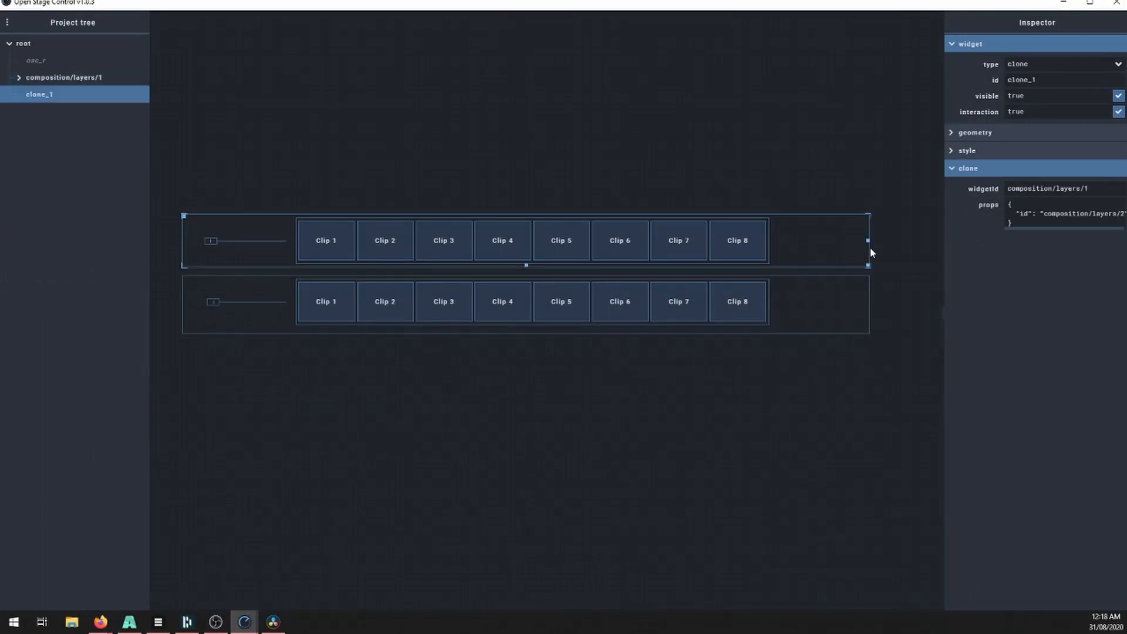
pyautogui.click(751, 307)
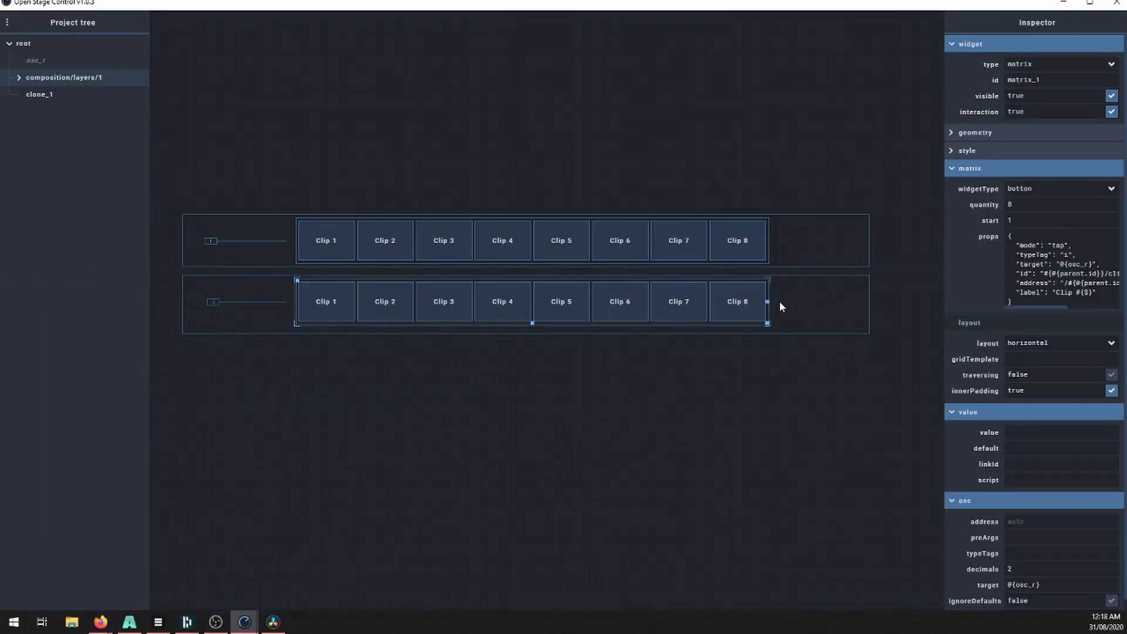
pyautogui.moveTo(1021, 209); pyautogui.dragTo(996, 210)
pyautogui.write('12')
pyautogui.press('Return')
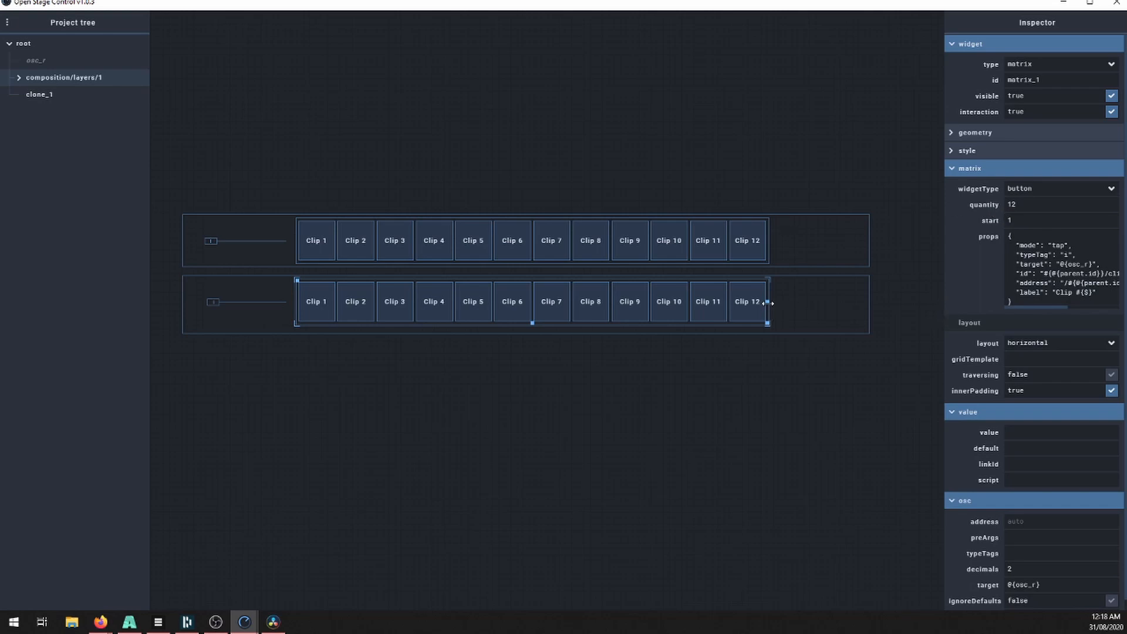
pyautogui.moveTo(775, 303); pyautogui.dragTo(787, 302)
# - Narrow the original panel and its clone so both end just past the Clip 12 button
pyautogui.click(856, 280)
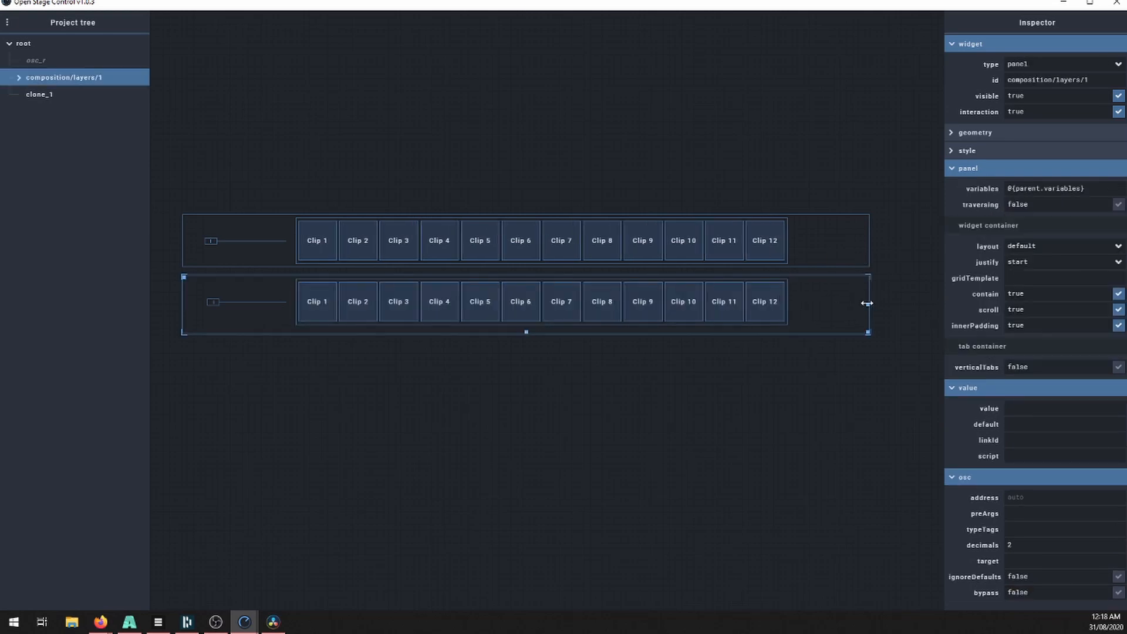
pyautogui.moveTo(869, 304); pyautogui.dragTo(794, 300)
pyautogui.click(844, 247)
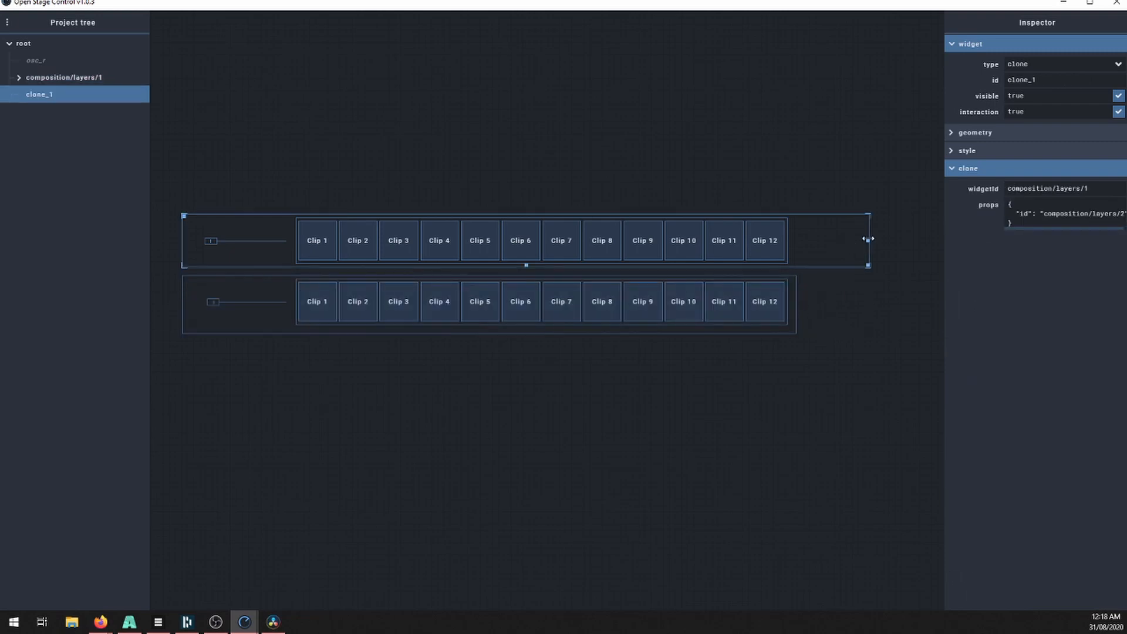
pyautogui.moveTo(869, 241); pyautogui.dragTo(796, 244)
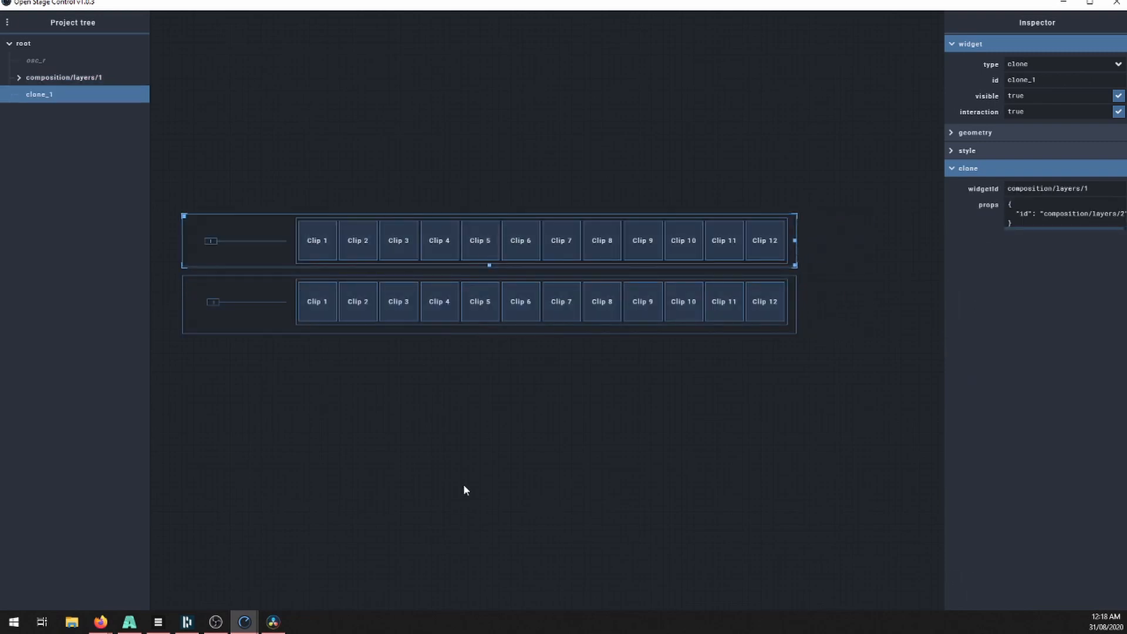
# - Add a text widget to the original layer panel and set its value to "Layer 1"
pyautogui.rightClick(187, 306)
pyautogui.moveTo(235, 376)
pyautogui.moveTo(306, 383)
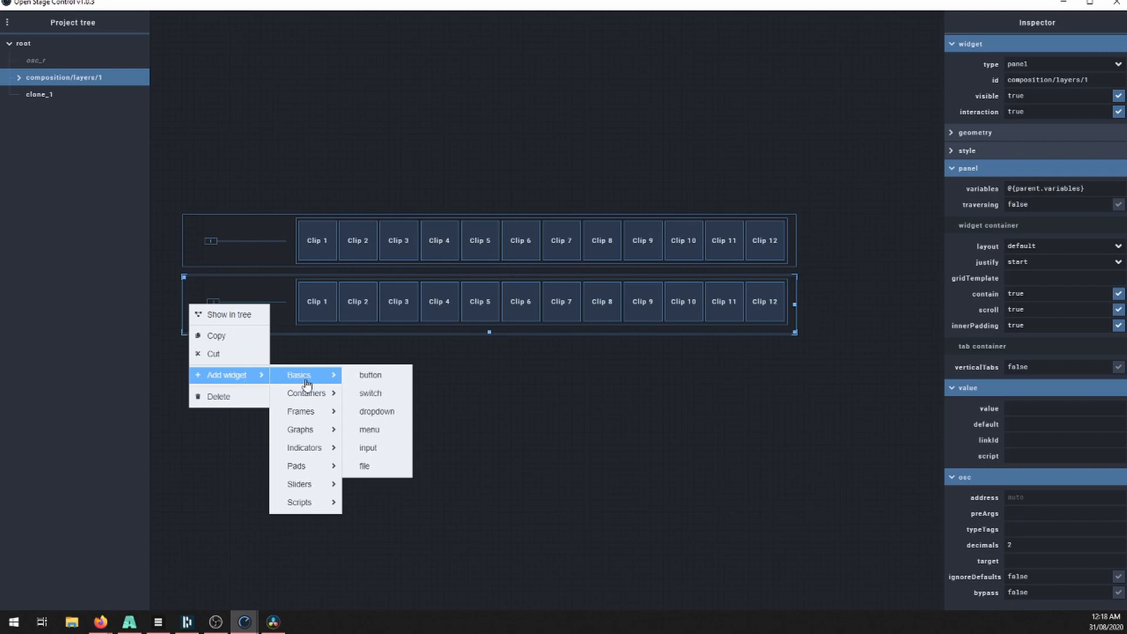
pyautogui.click(352, 465)
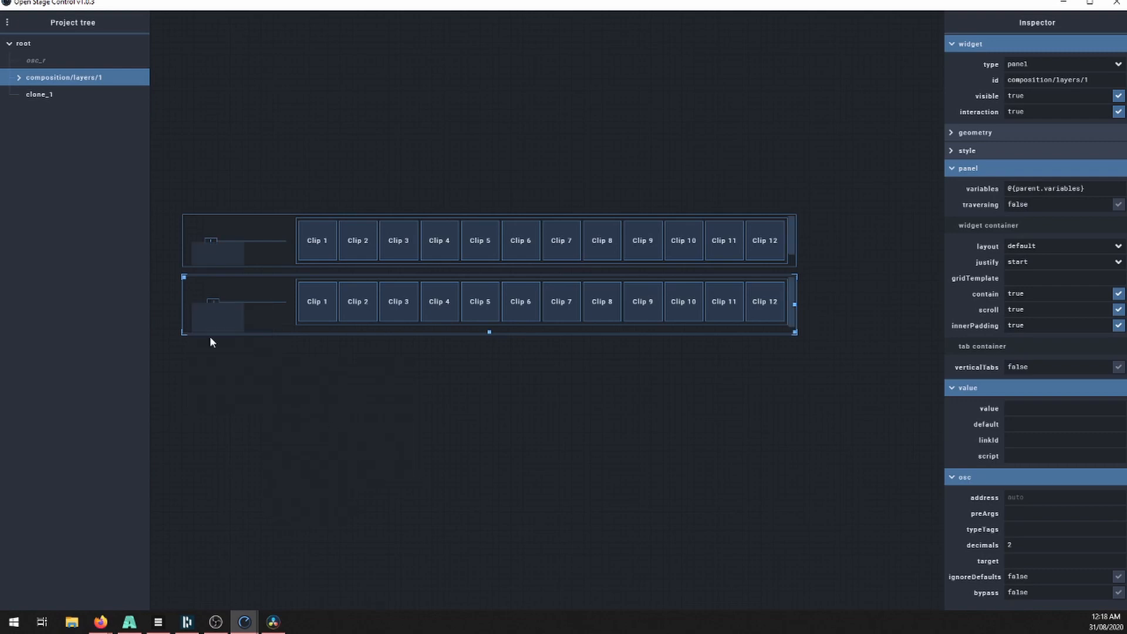
pyautogui.click(217, 313)
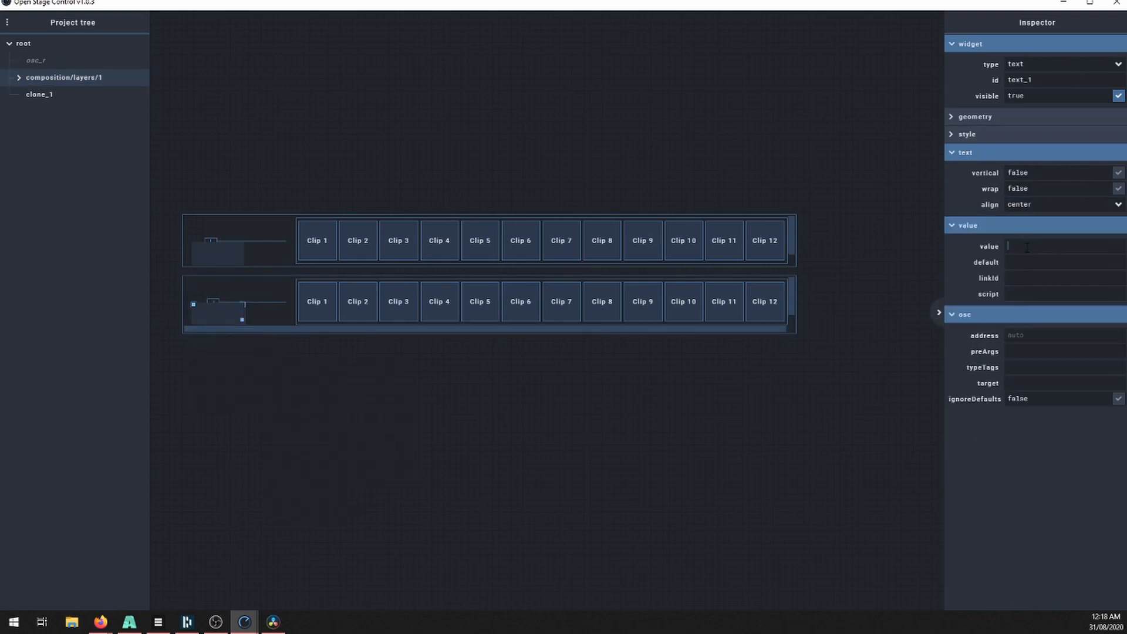
pyautogui.write('Layewr 1')
pyautogui.press('Return')
# - Make the text label vertical and fit it as a narrow full-height strip before the fader in the original panel
pyautogui.click(1118, 172)
pyautogui.moveTo(194, 304)
pyautogui.mouseDown()
pyautogui.moveTo(186, 274)
pyautogui.moveTo(195, 289)
pyautogui.mouseUp()
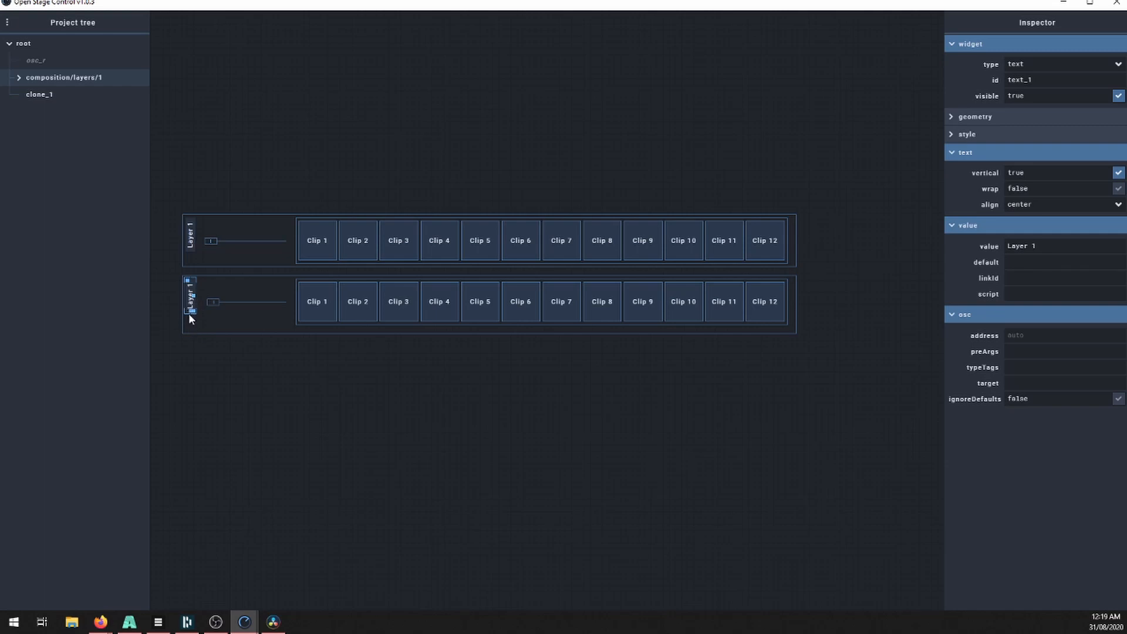
pyautogui.click(189, 315)
pyautogui.click(189, 310)
pyautogui.moveTo(189, 312); pyautogui.dragTo(190, 329)
pyautogui.click(284, 335)
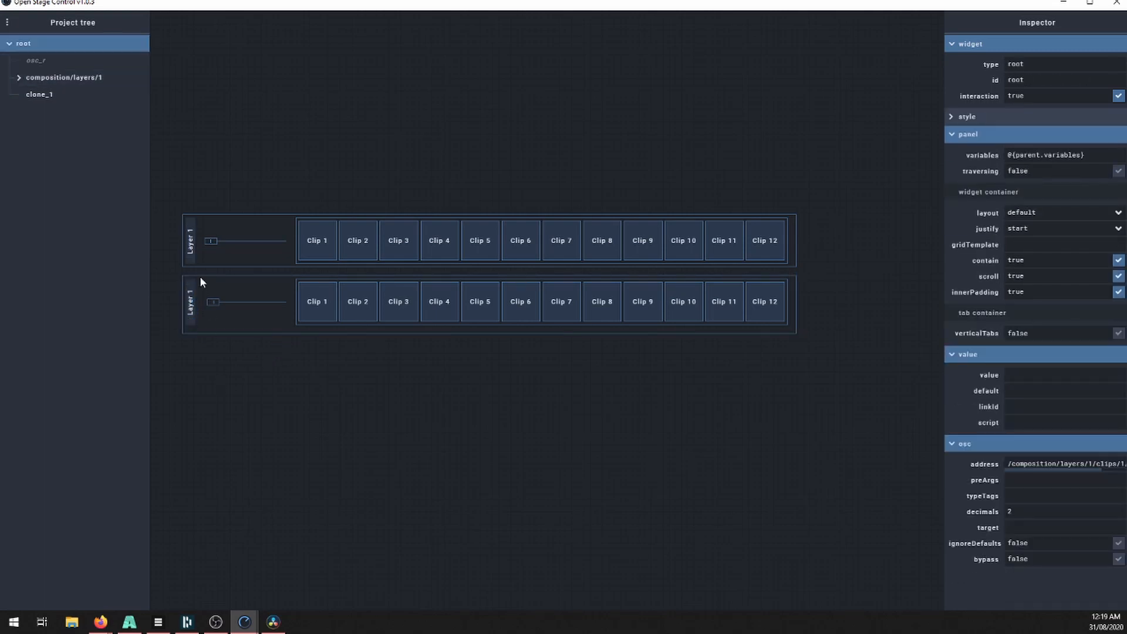
# - Reduce the original panel's height slightly so it fits closely around the label and clip matrix
pyautogui.click(354, 332)
pyautogui.moveTo(487, 333); pyautogui.dragTo(490, 328)
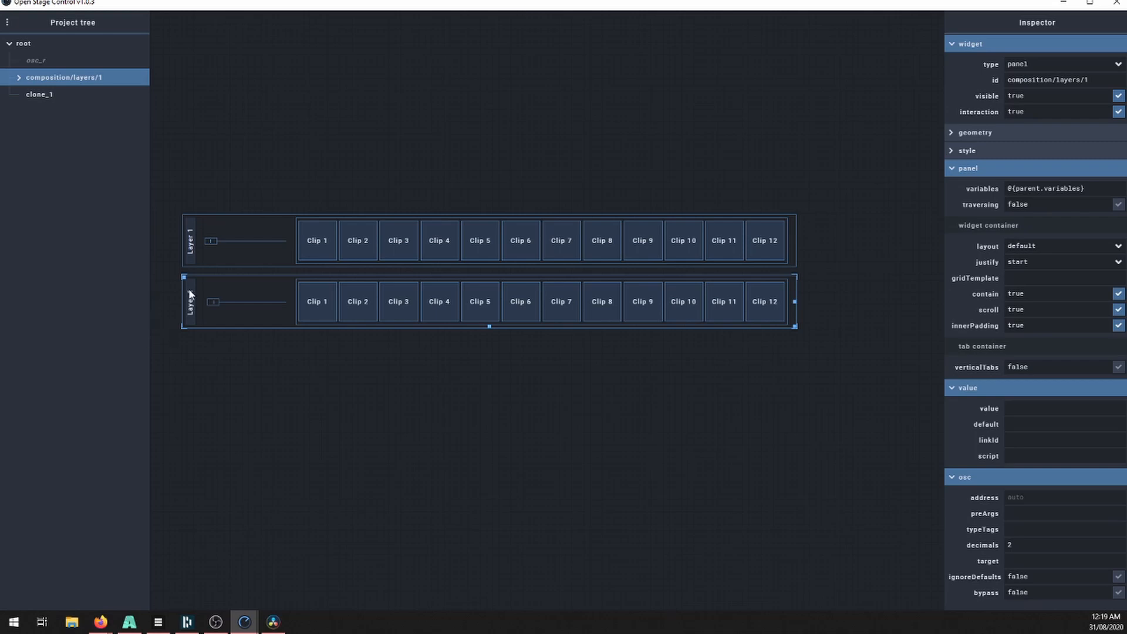
pyautogui.click(244, 382)
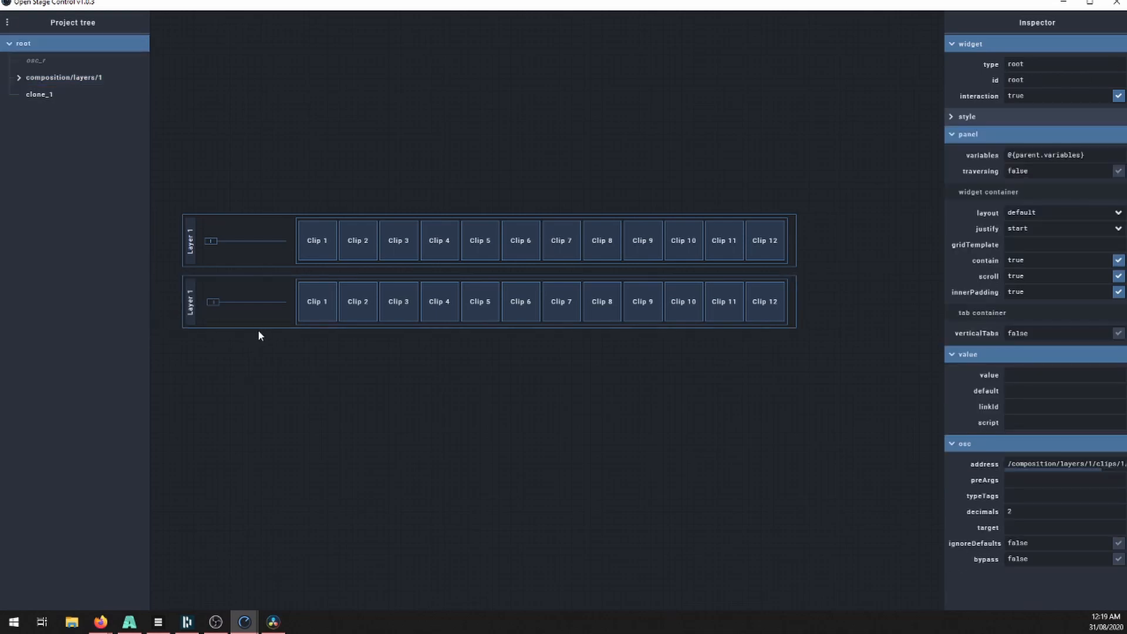
# - Check the original panel's id and replace the text label's value with "#{@{parent.id}"
pyautogui.click(262, 326)
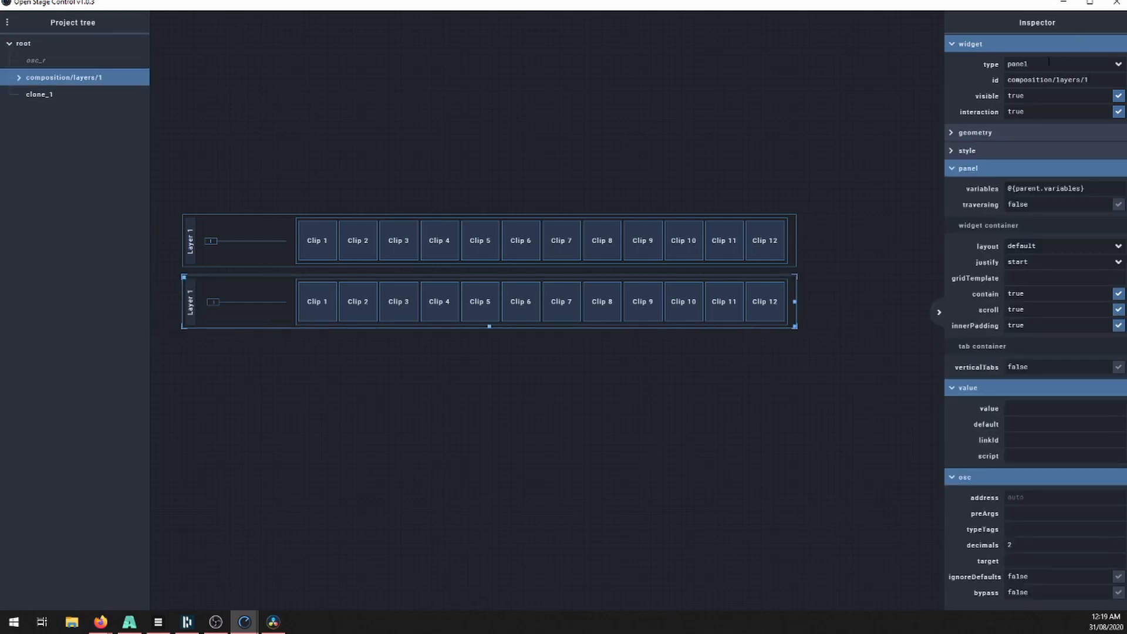
pyautogui.moveTo(1085, 82); pyautogui.dragTo(1093, 80)
pyautogui.click(1093, 78)
pyautogui.click(191, 317)
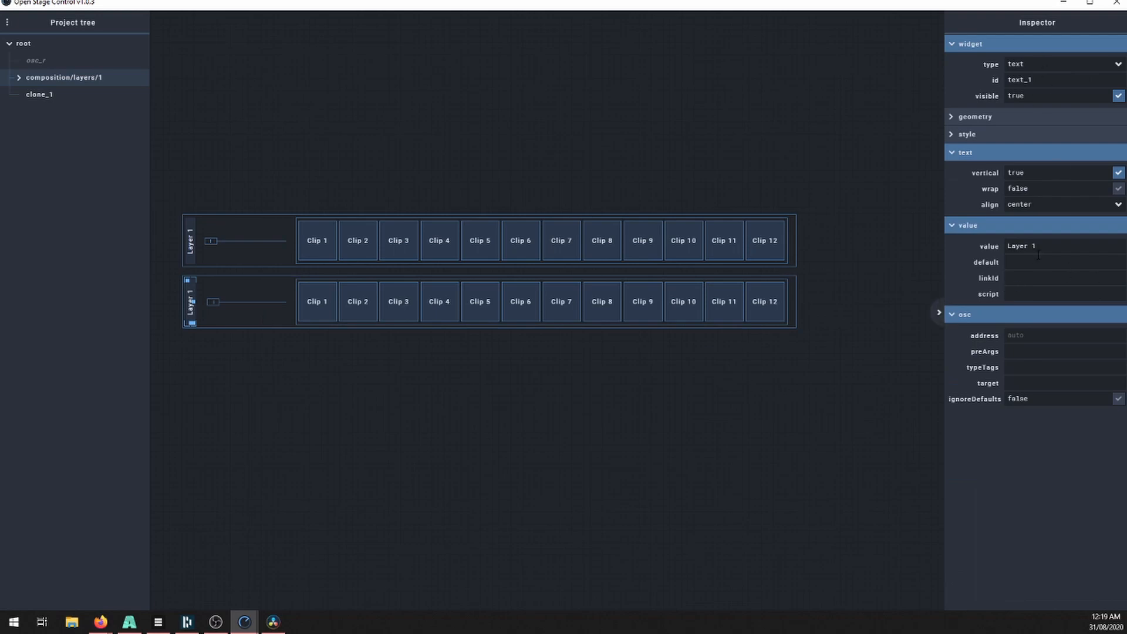
pyautogui.moveTo(1041, 246); pyautogui.dragTo(948, 244)
pyautogui.press('BackSpace')
pyautogui.write('#{@{parent.id}')
pyautogui.press('Return')
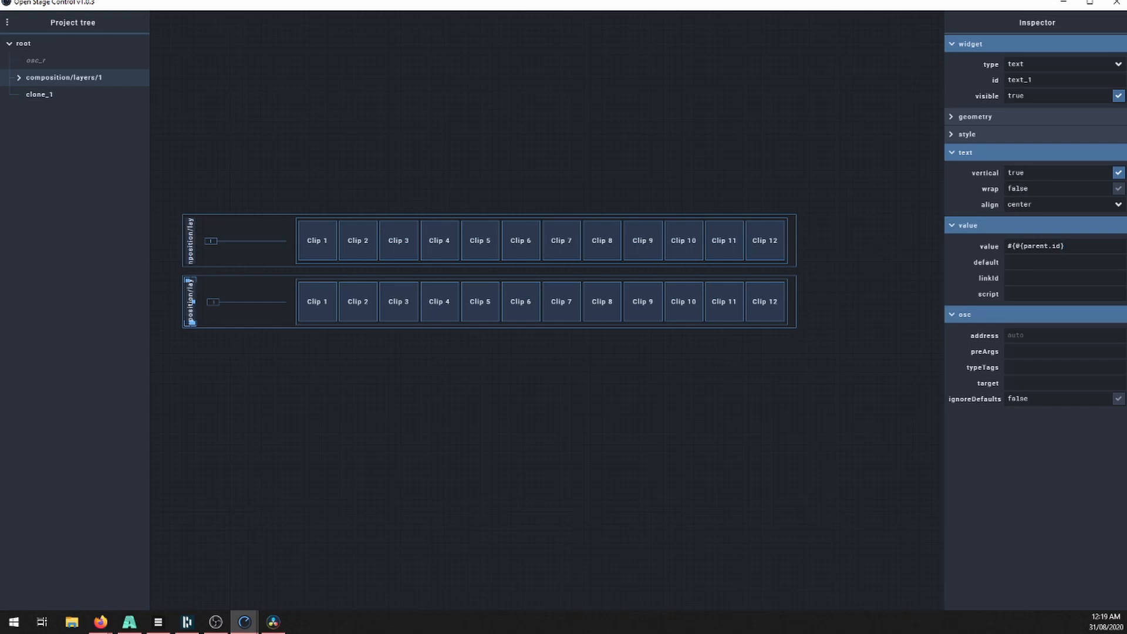
# - Extend the text label's value to "#{@{parent.id}.slice(19)}" to extract the layer number from the panel id
pyautogui.click(795, 304)
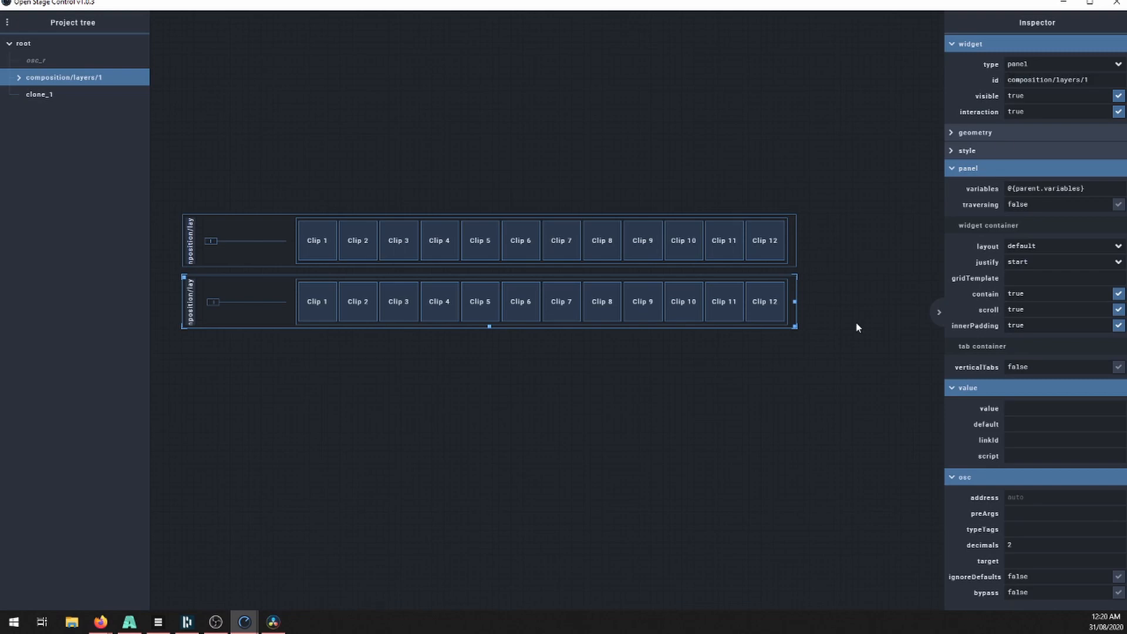
pyautogui.click(186, 308)
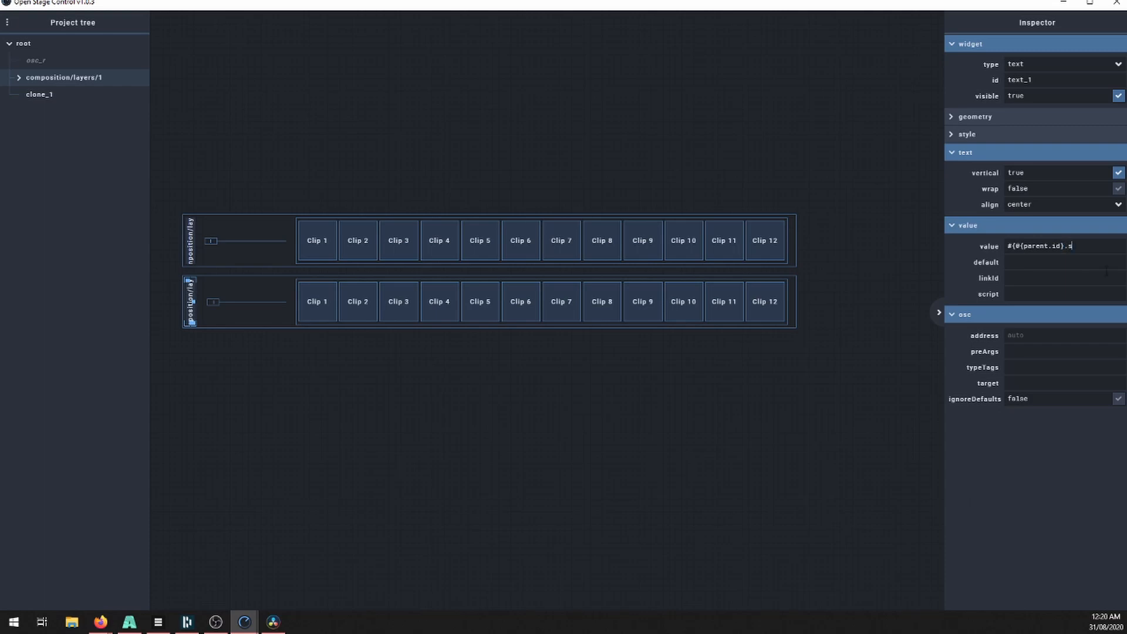
pyautogui.write('lice(19)')
pyautogui.press('Return')
# - Copy the label's value formula "#{@{parent.id}.slice(19)}" into its id to make the id unique per layer
pyautogui.moveTo(1109, 246); pyautogui.dragTo(875, 257)
pyautogui.hotkey('ctrl', 'c')
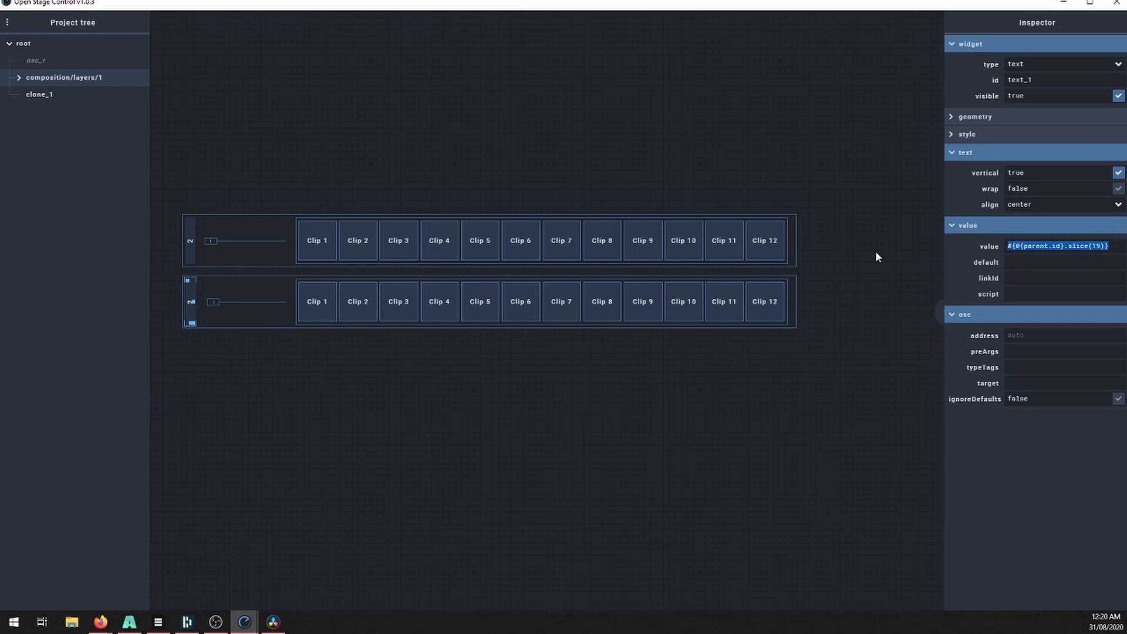
pyautogui.click(1031, 80)
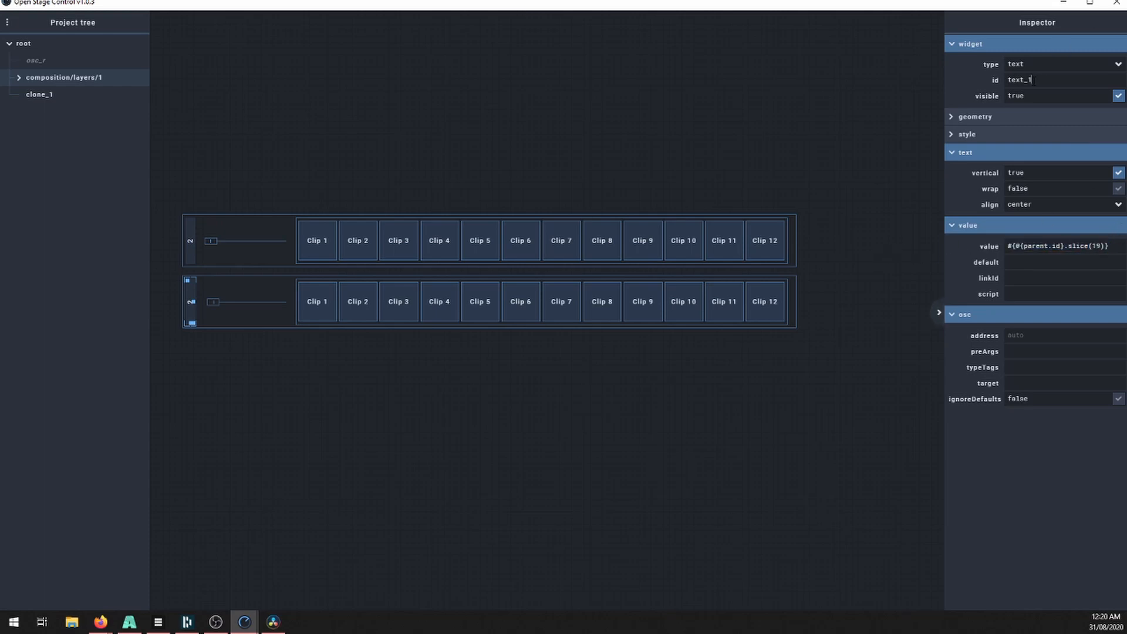
pyautogui.hotkey('ctrl', 'a')
pyautogui.hotkey('ctrl', 'v')
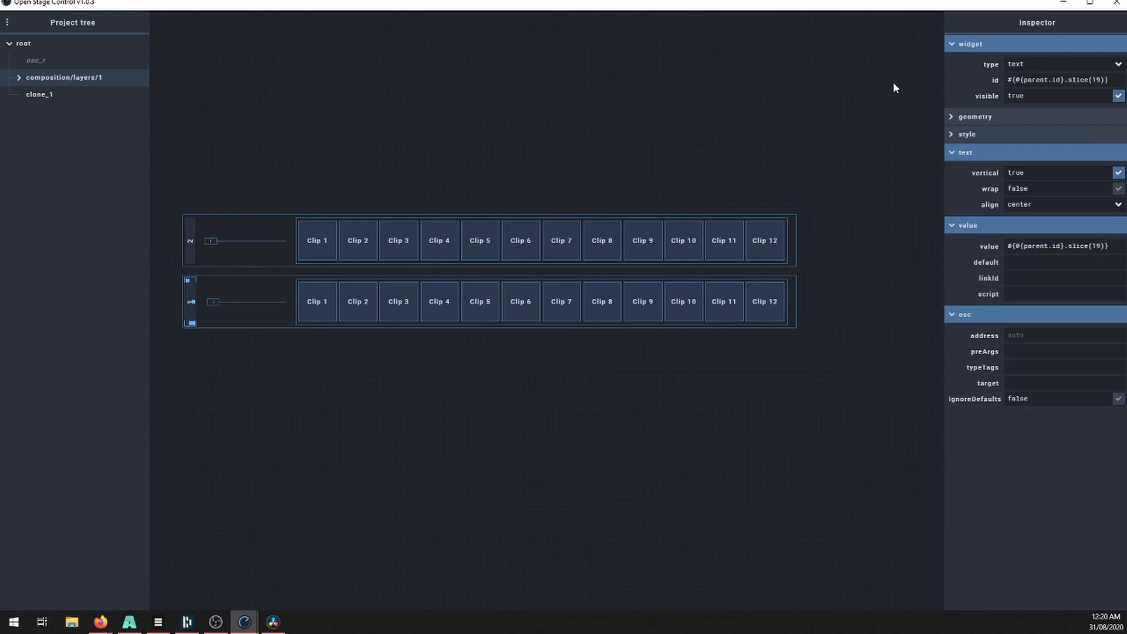
pyautogui.click(861, 325)
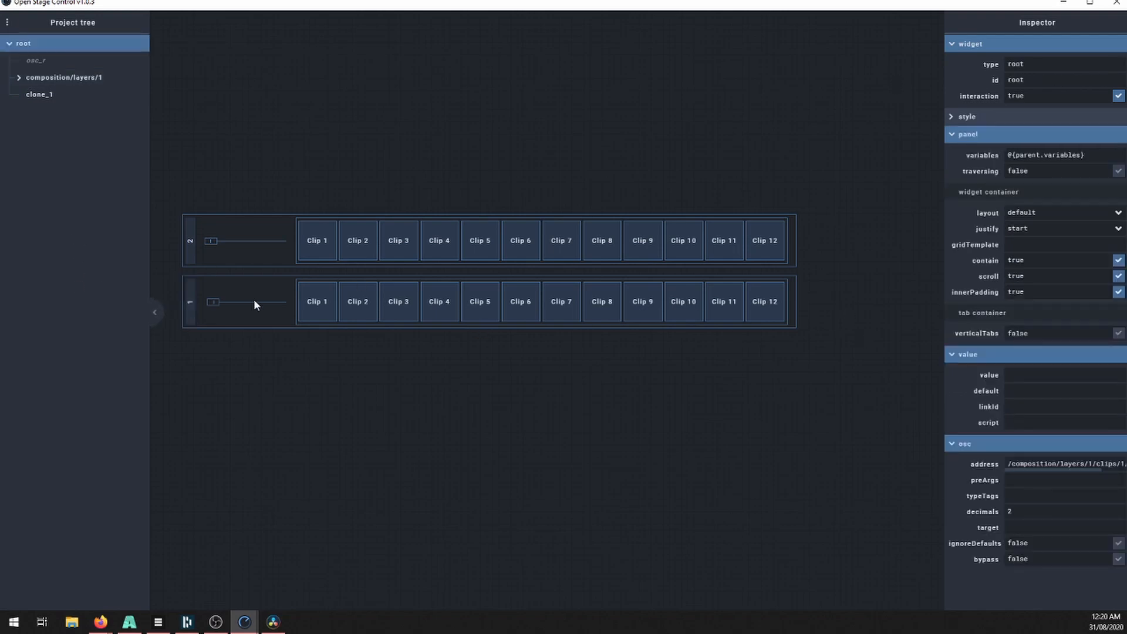
# - Prefix the text label's value formula with "Layer " and its id formula with "Label_"
pyautogui.click(193, 319)
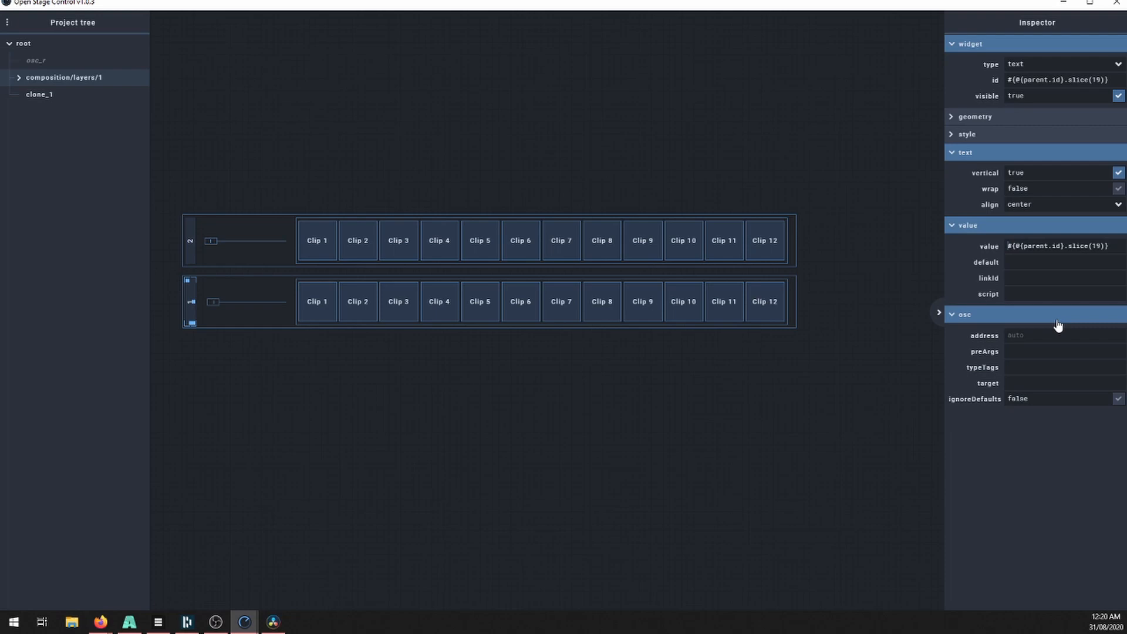
pyautogui.write('Layer')
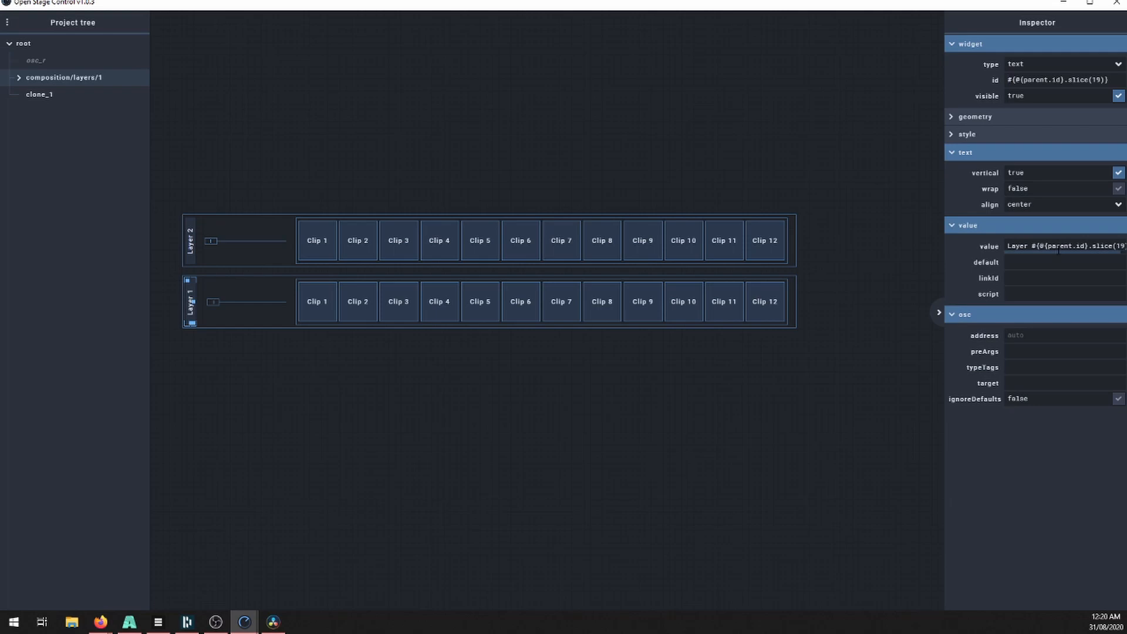
pyautogui.write(' Label_')
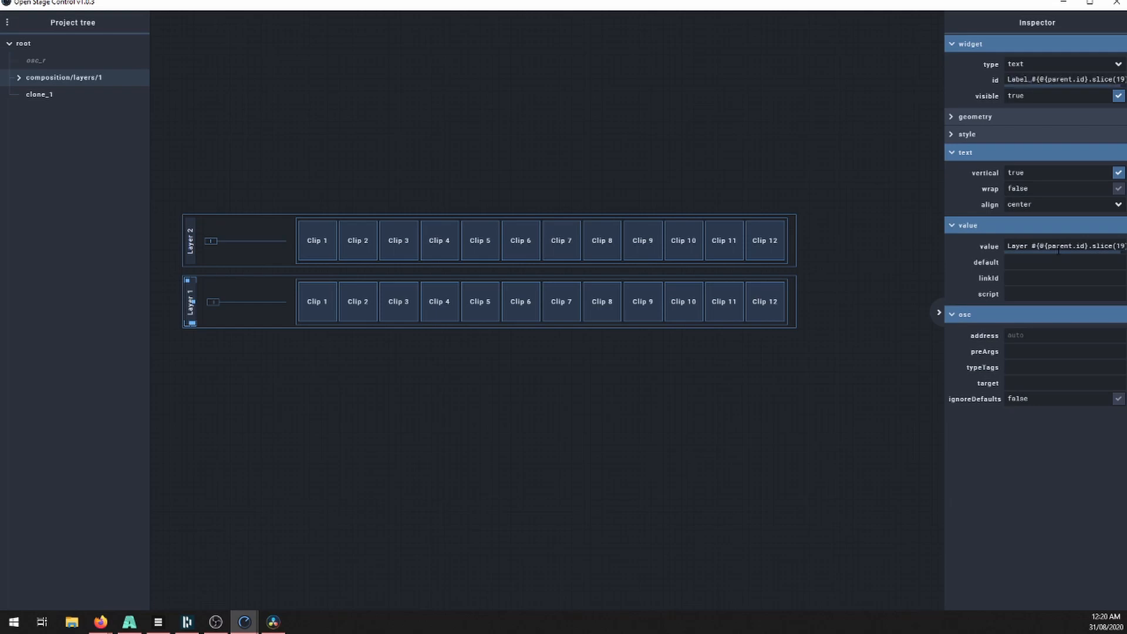
# - Expand the original panel in the project tree and set its matrix id to "matrix_#{@{parent.id}.slice(19)}"
pyautogui.click(19, 78)
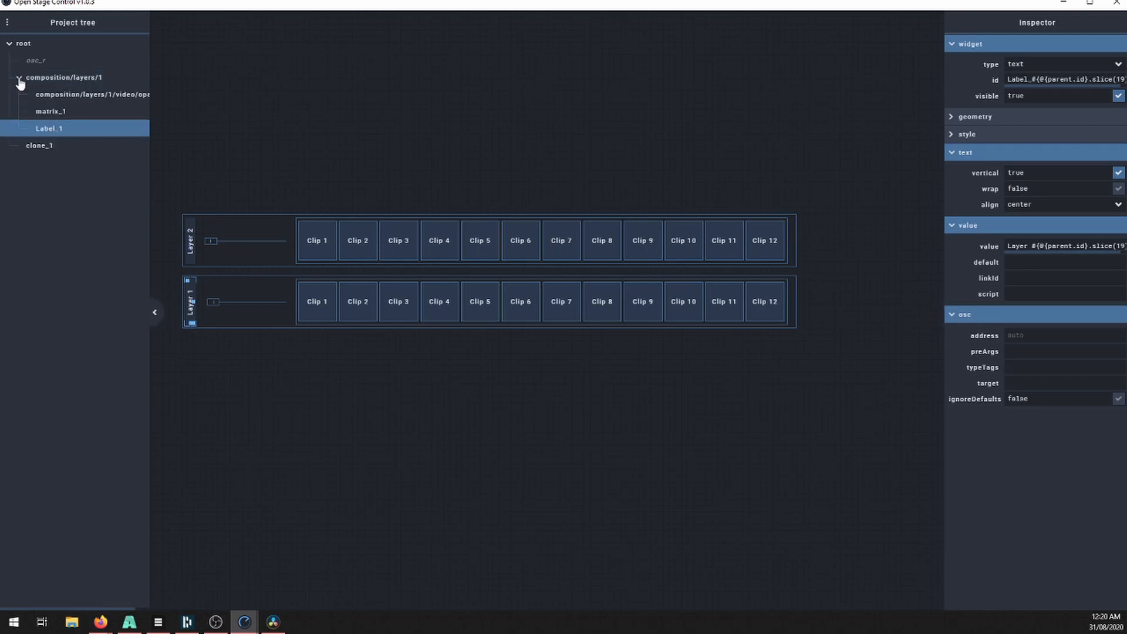
pyautogui.click(19, 78)
pyautogui.click(20, 78)
pyautogui.click(65, 107)
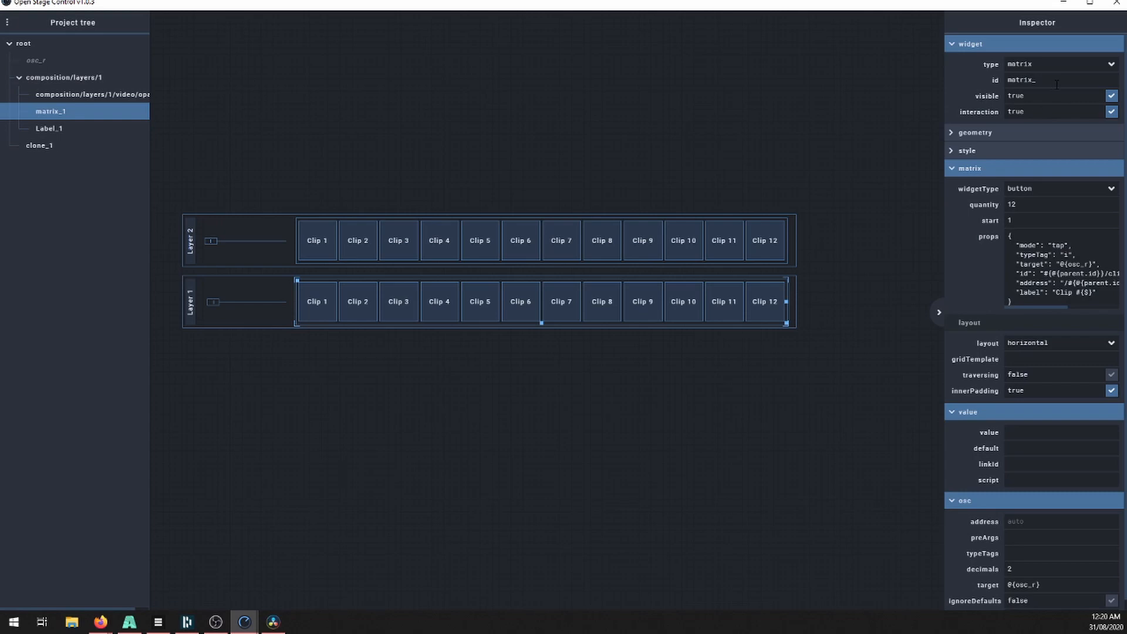
pyautogui.hotkey('ctrl', 'v')
pyautogui.click(995, 81)
pyautogui.click(973, 54)
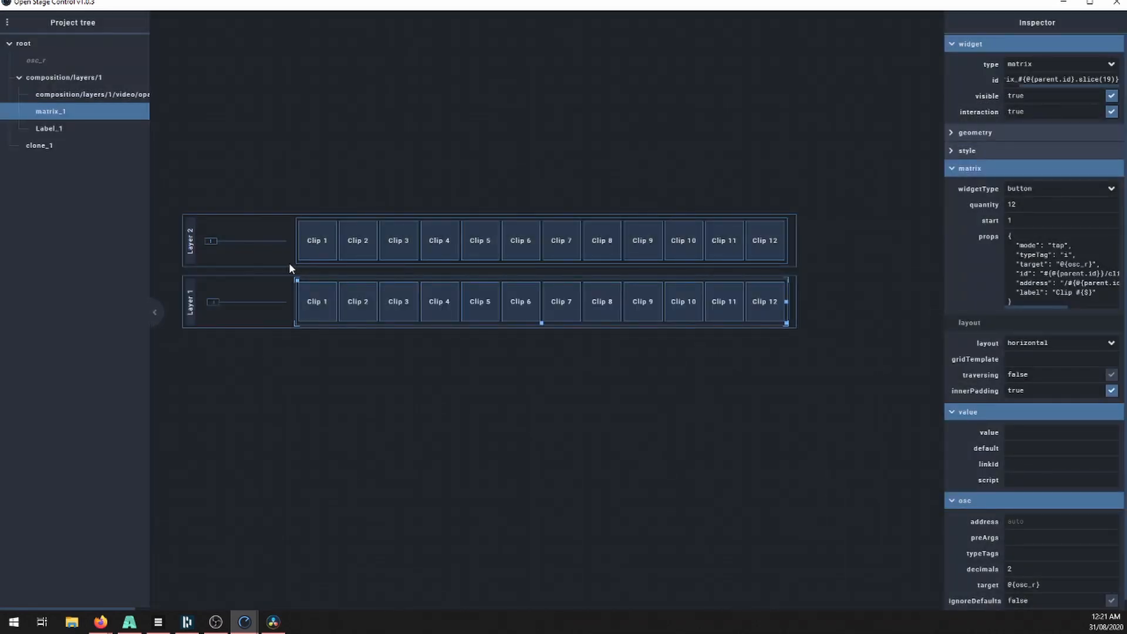
pyautogui.click(194, 310)
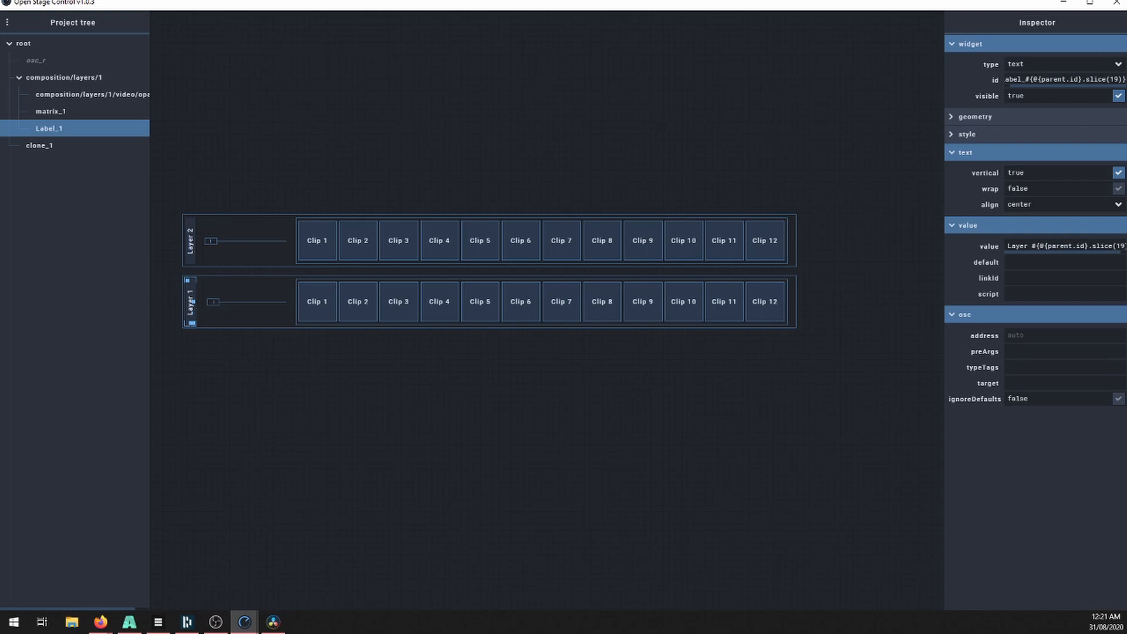
# - Copy the layer 2 clone and paste a duplicate into the empty root area above it
pyautogui.click(206, 216)
pyautogui.rightClick(205, 216)
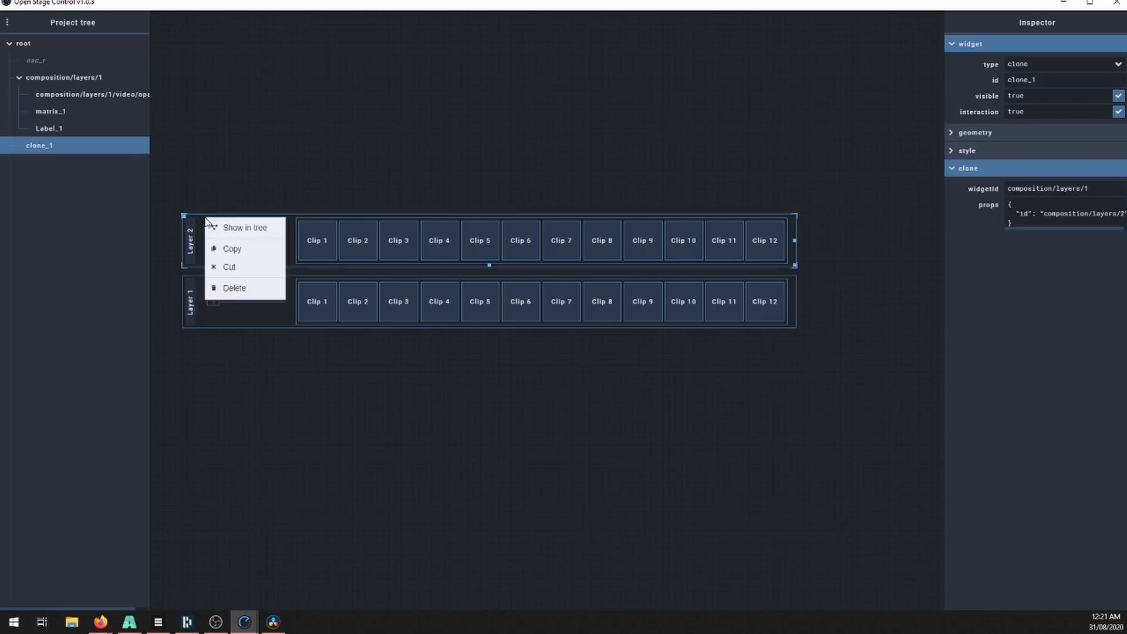
pyautogui.click(235, 248)
pyautogui.rightClick(221, 121)
pyautogui.moveTo(258, 132)
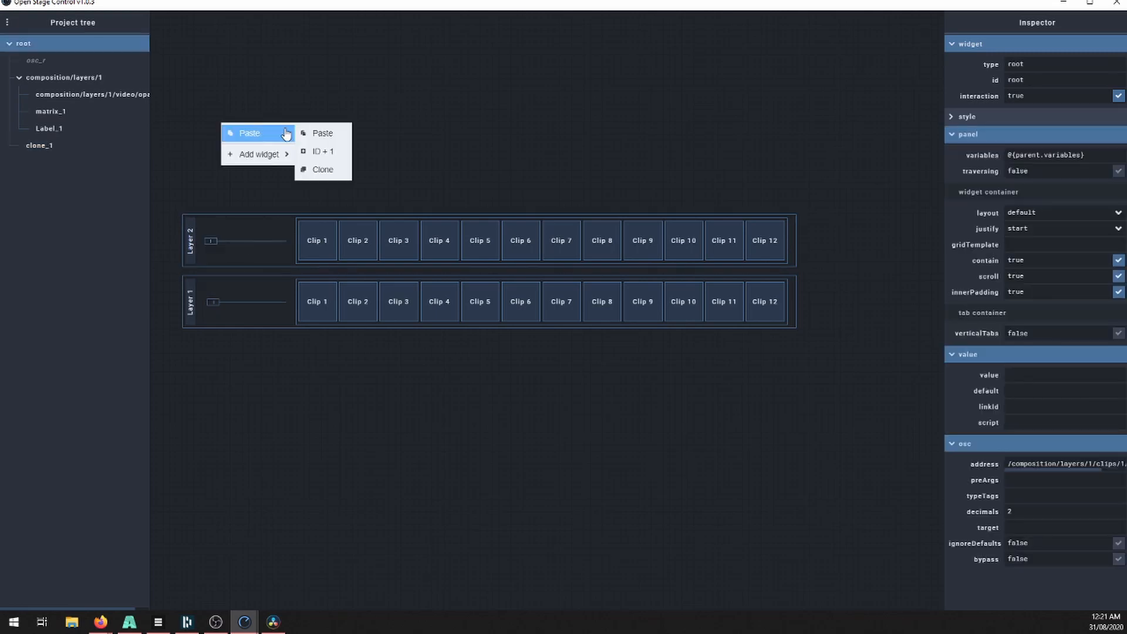
pyautogui.click(303, 136)
pyautogui.click(229, 121)
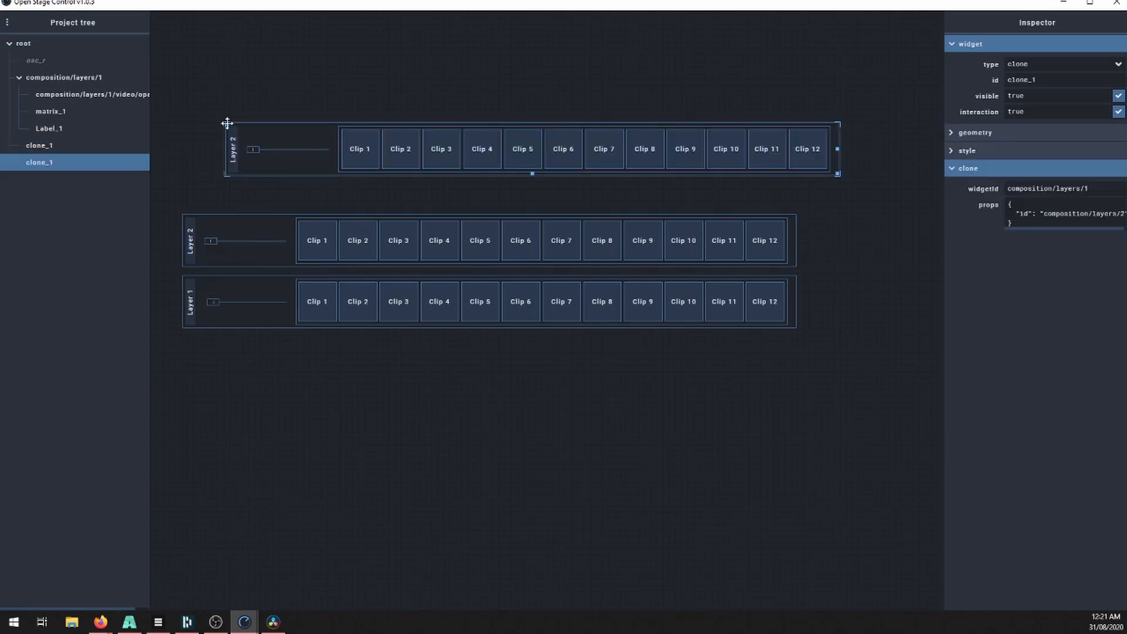
# - Align the duplicate directly above the Layer 2 clone, setting its id to "clone_3" and its props id to "composition/layers/3"
pyautogui.moveTo(229, 121); pyautogui.dragTo(188, 154)
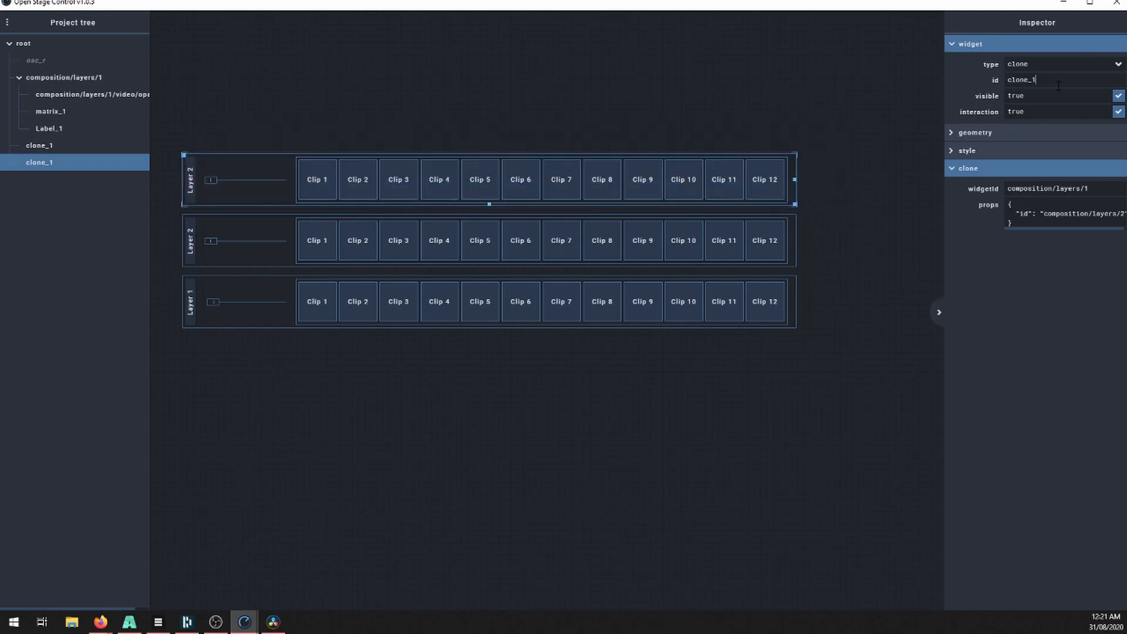
pyautogui.press('BackSpace')
pyautogui.write('3')
pyautogui.moveTo(945, 236); pyautogui.dragTo(876, 237)
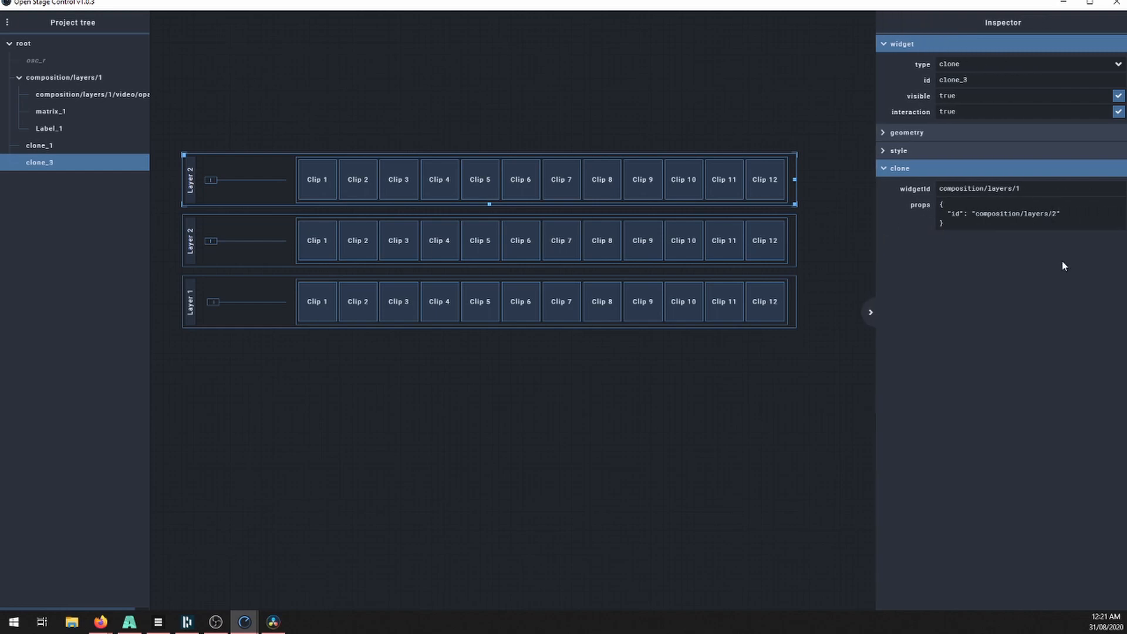
pyautogui.press('BackSpace')
pyautogui.write('3')
# - Set the id of the original Layer 2 clone to "clone_2"
pyautogui.click(220, 228)
pyautogui.press('BackSpace')
pyautogui.write('2')
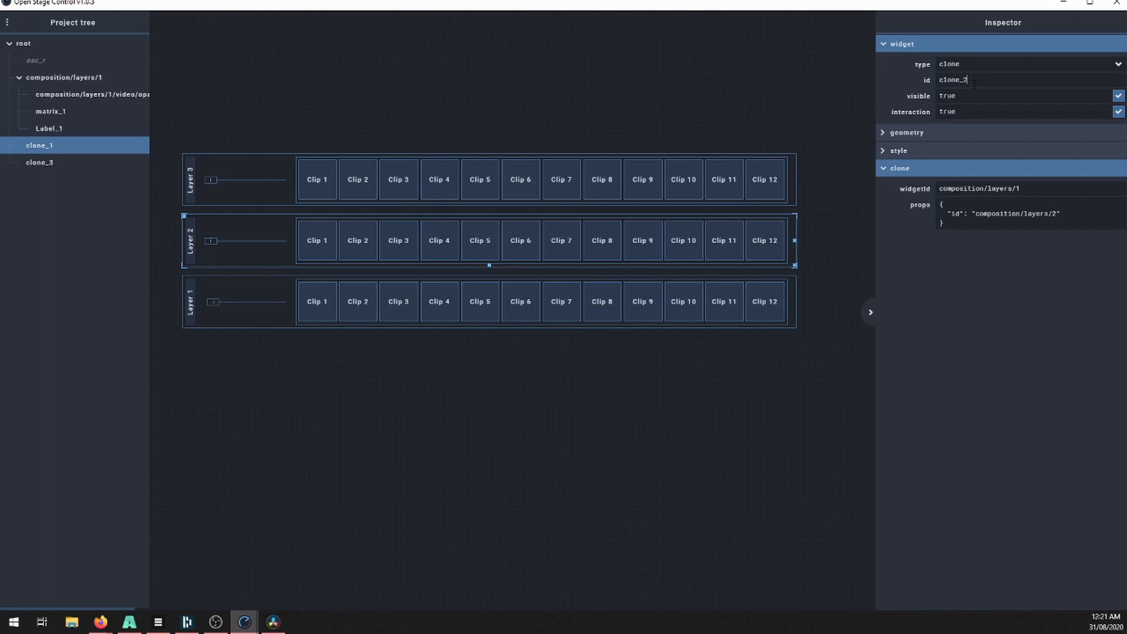
pyautogui.click(203, 157)
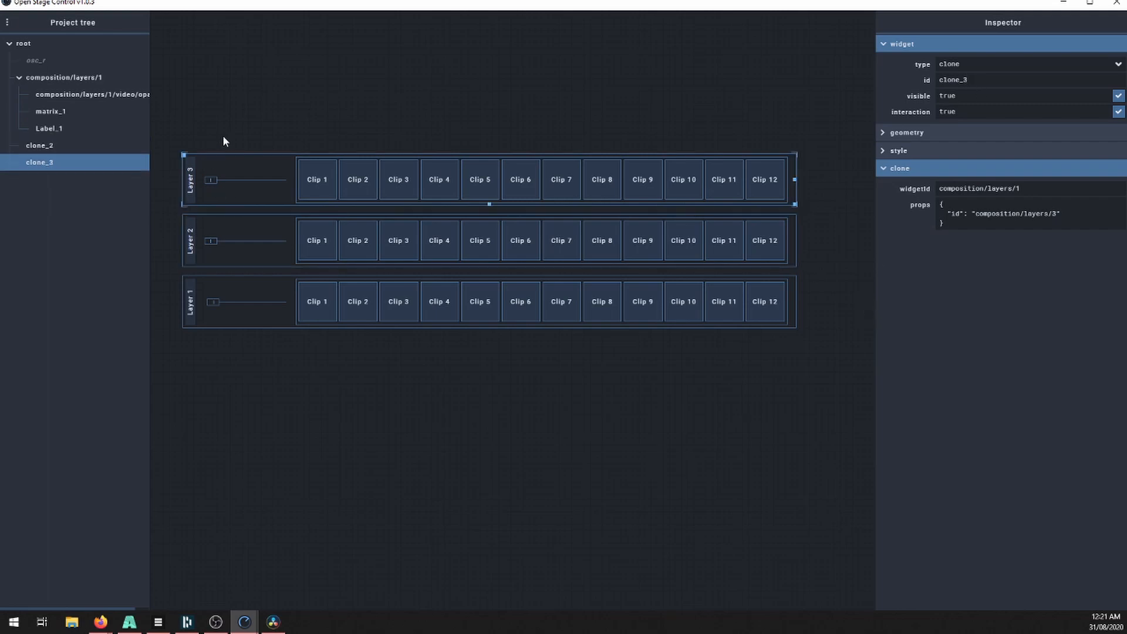
# - Paste another clone aligned above Layer 3, with id "clone_4" and props id "composition/layers/4"
pyautogui.rightClick(223, 95)
pyautogui.moveTo(241, 103)
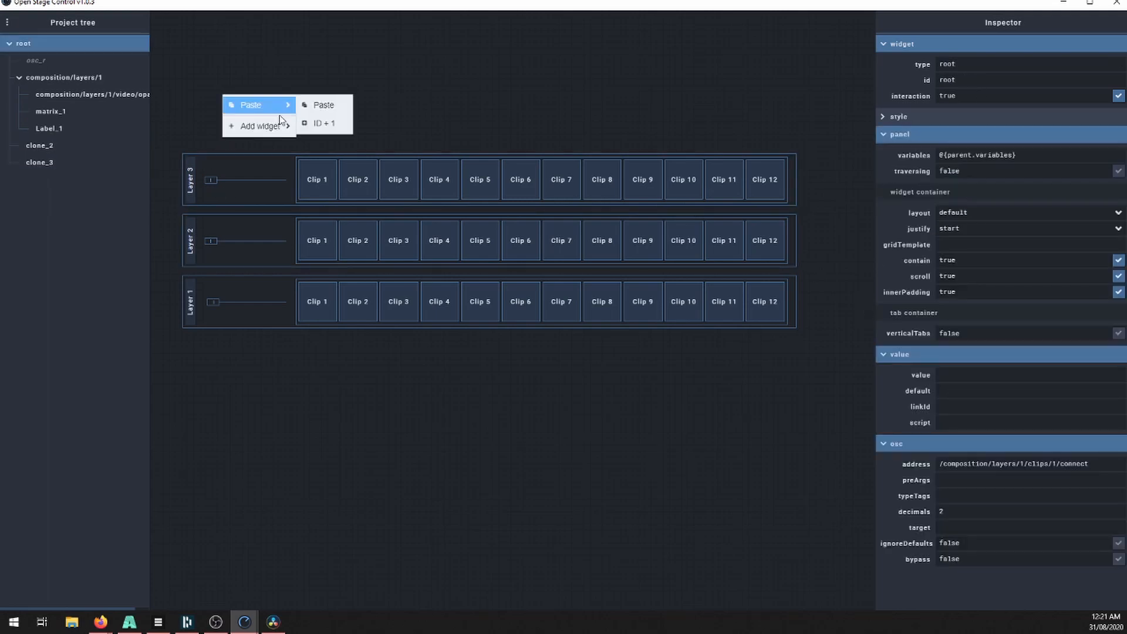
pyautogui.click(307, 103)
pyautogui.moveTo(239, 103); pyautogui.dragTo(188, 92)
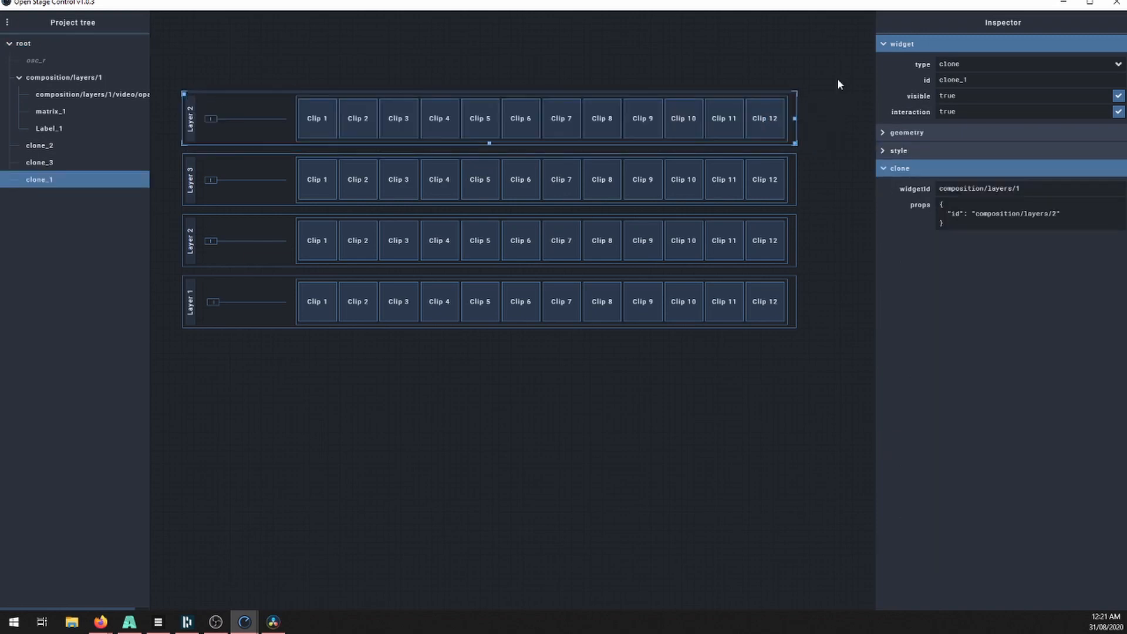
pyautogui.click(969, 82)
pyautogui.click(218, 62)
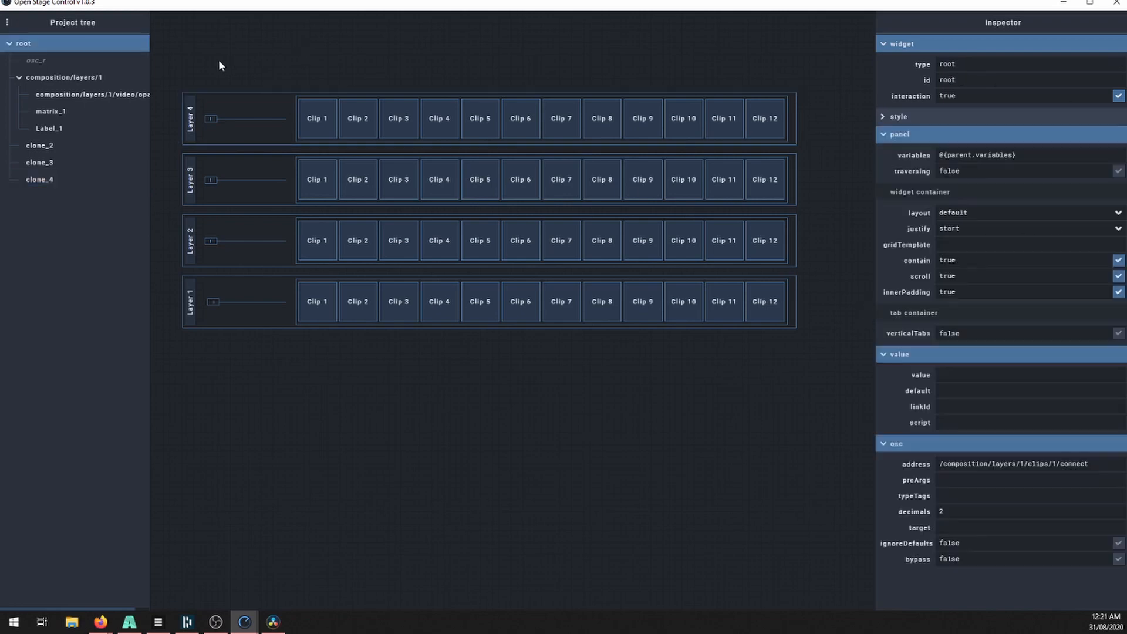
# - Paste one more clone aligned above Layer 4, with id "clone_5" and props id "composition/layers/5"
pyautogui.rightClick(201, 44)
pyautogui.moveTo(235, 52)
pyautogui.click(292, 51)
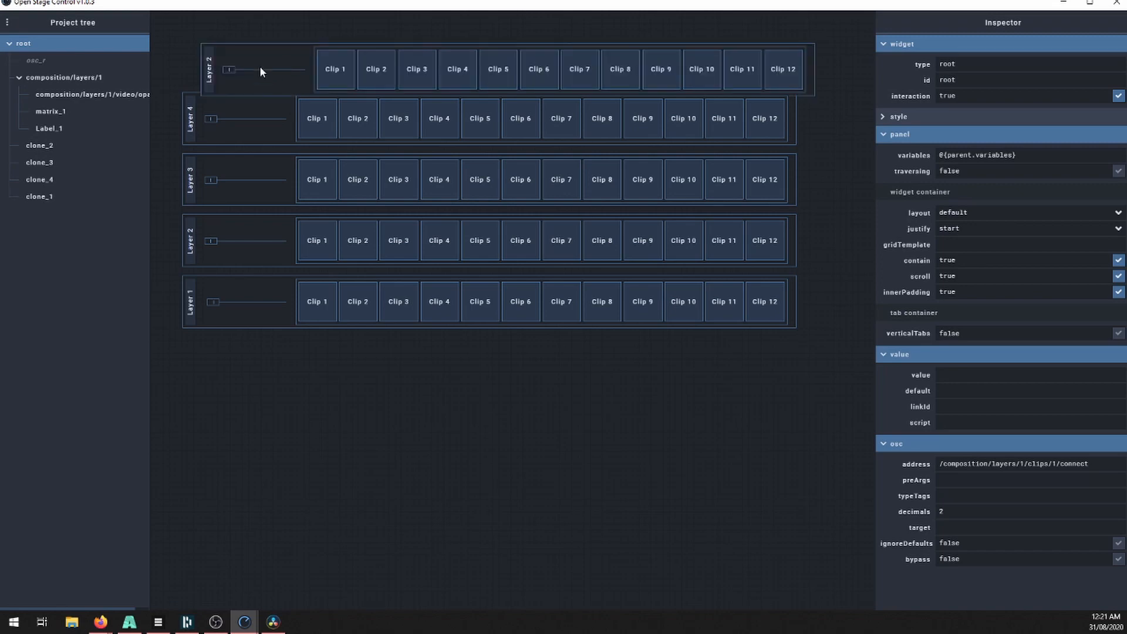
pyautogui.click(207, 46)
pyautogui.moveTo(204, 44); pyautogui.dragTo(185, 32)
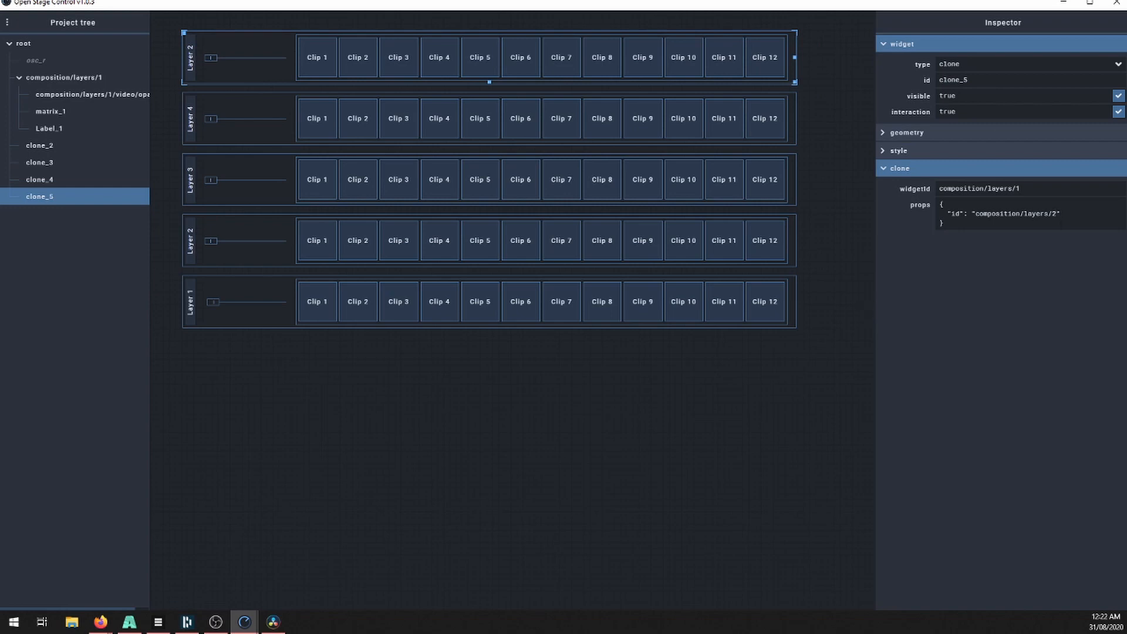
pyautogui.write('5')
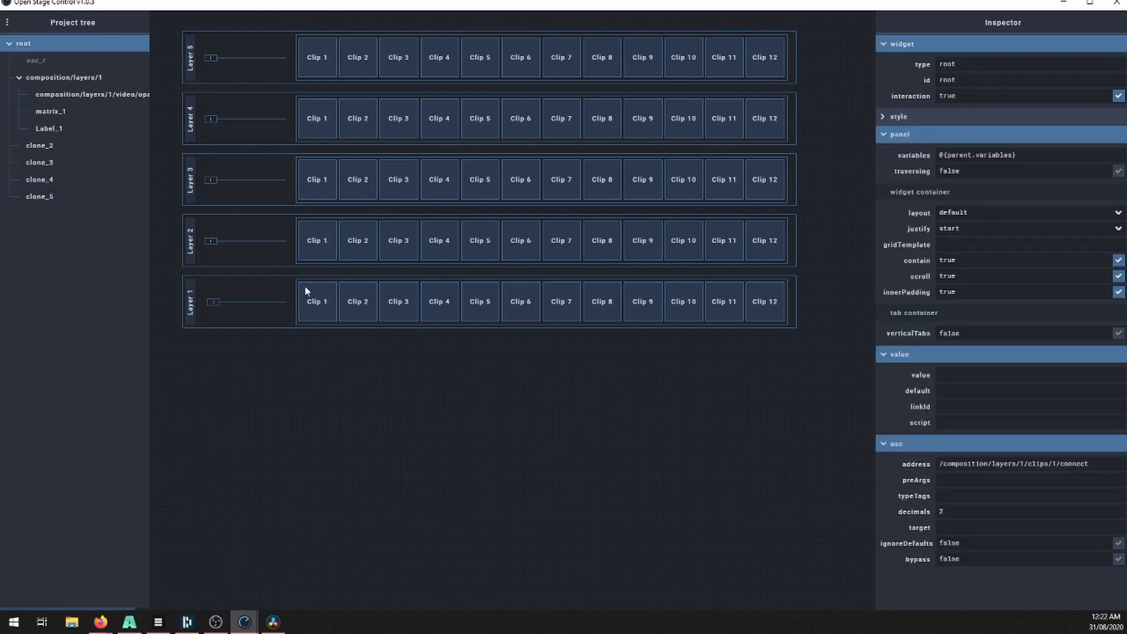
# - Turn off the editor and try out the clip buttons of Layers 5 and 4
pyautogui.click(7, 22)
pyautogui.moveTo(50, 82)
pyautogui.click(116, 83)
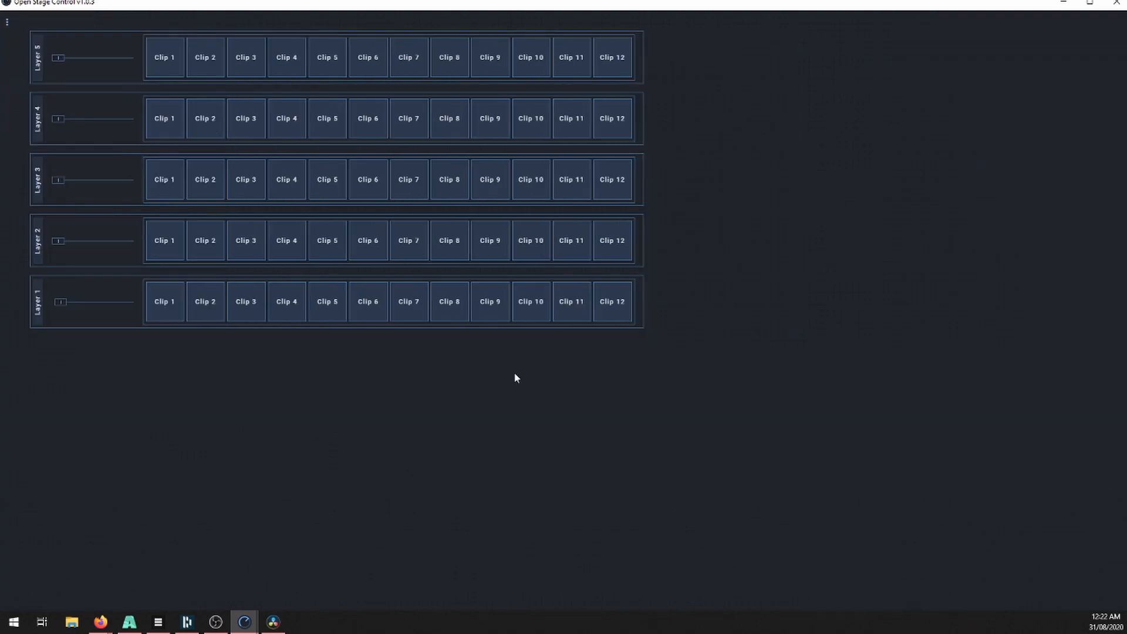
pyautogui.moveTo(164, 58); pyautogui.dragTo(376, 66)
pyautogui.moveTo(167, 125); pyautogui.dragTo(366, 134)
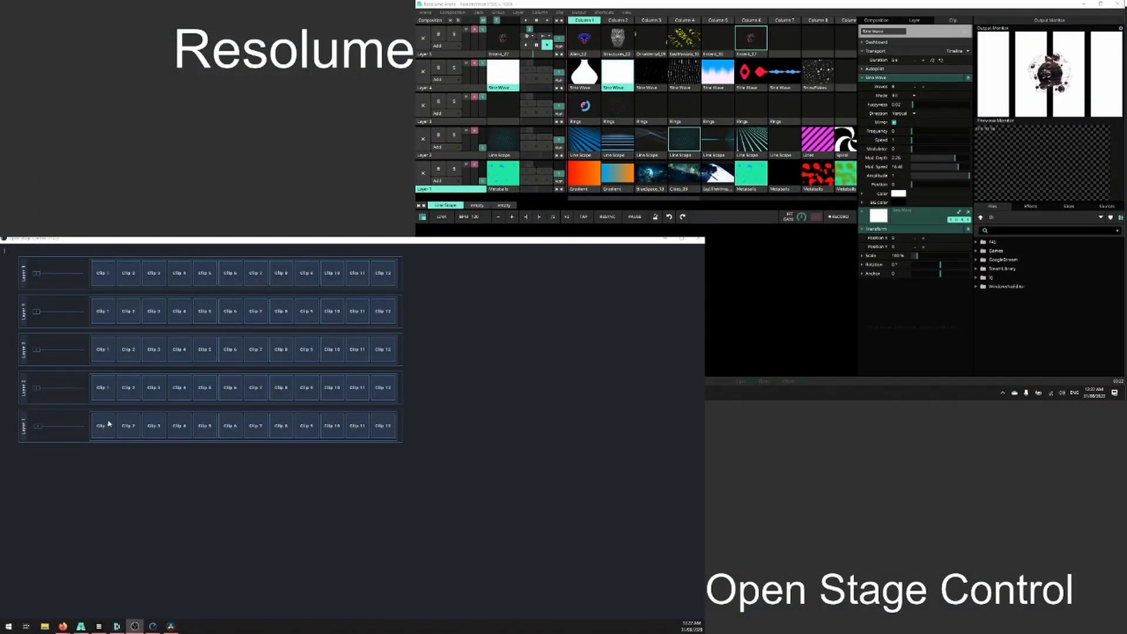
# - Test the clip buttons and opacity faders of Layers 1, 2 and 3 against Resolume
pyautogui.moveTo(108, 424); pyautogui.dragTo(235, 432)
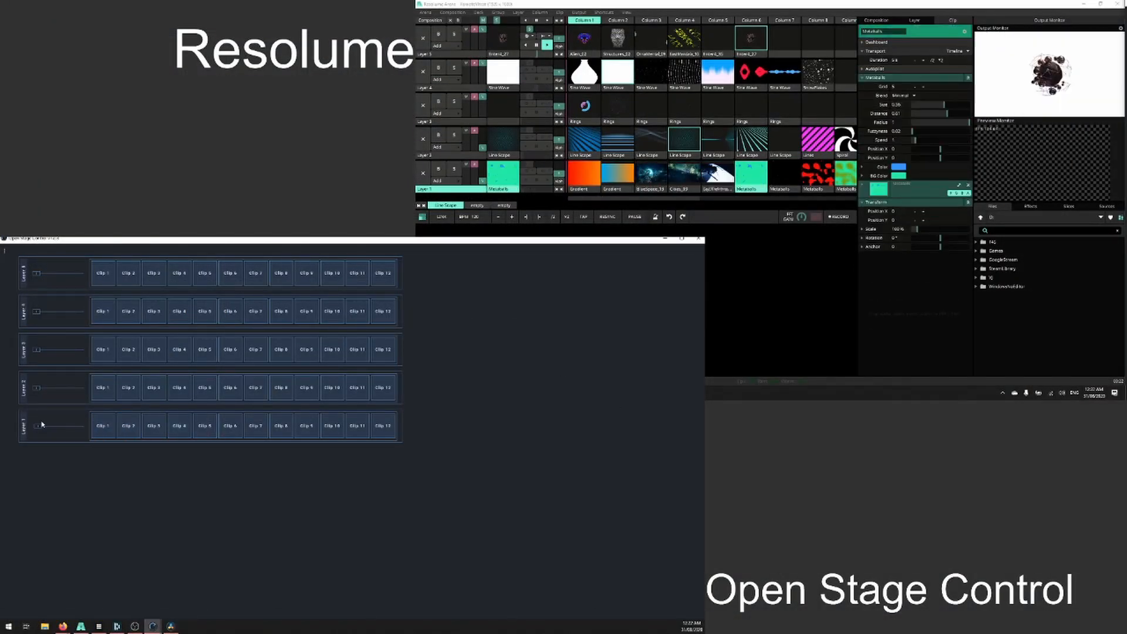
pyautogui.moveTo(41, 423); pyautogui.dragTo(35, 430)
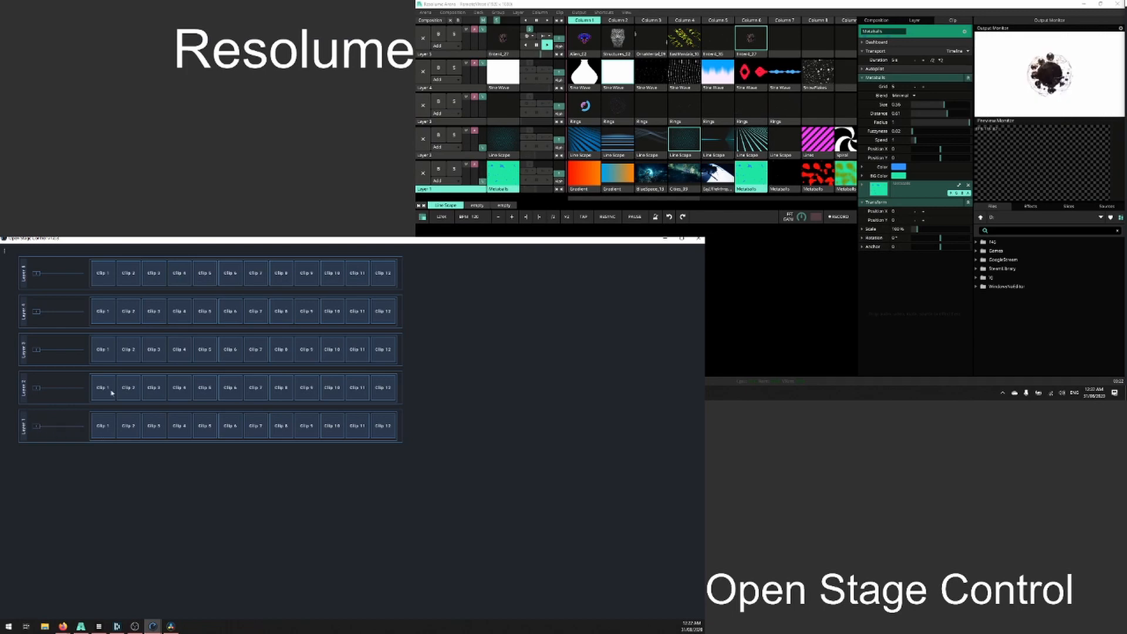
pyautogui.moveTo(112, 392); pyautogui.dragTo(231, 395)
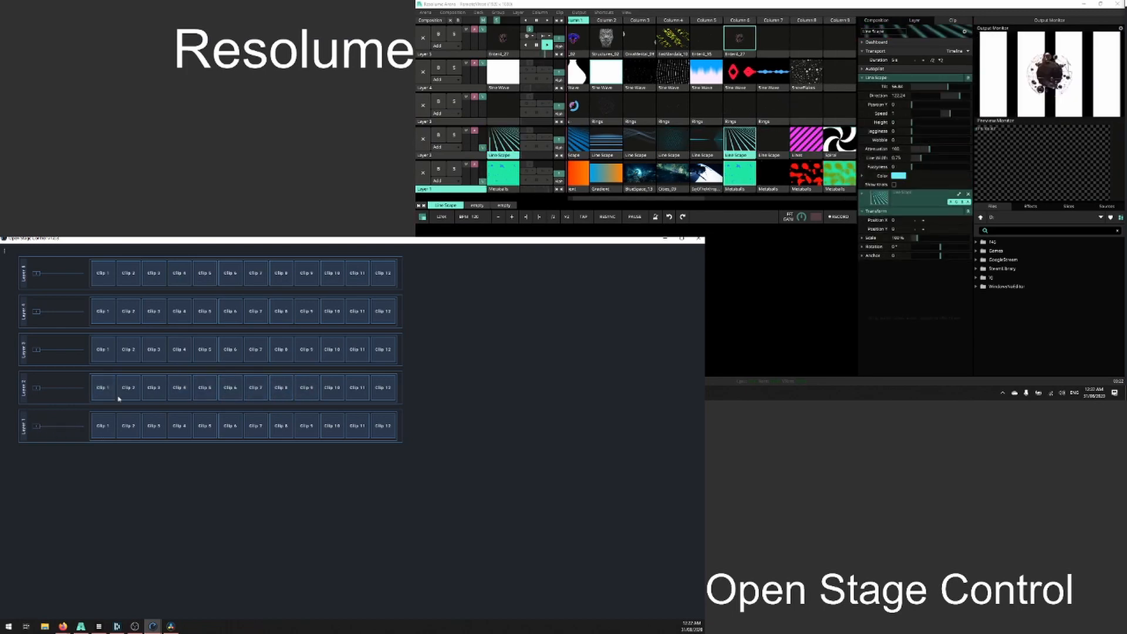
pyautogui.moveTo(35, 388)
pyautogui.mouseDown()
pyautogui.moveTo(73, 391)
pyautogui.moveTo(34, 388)
pyautogui.mouseUp()
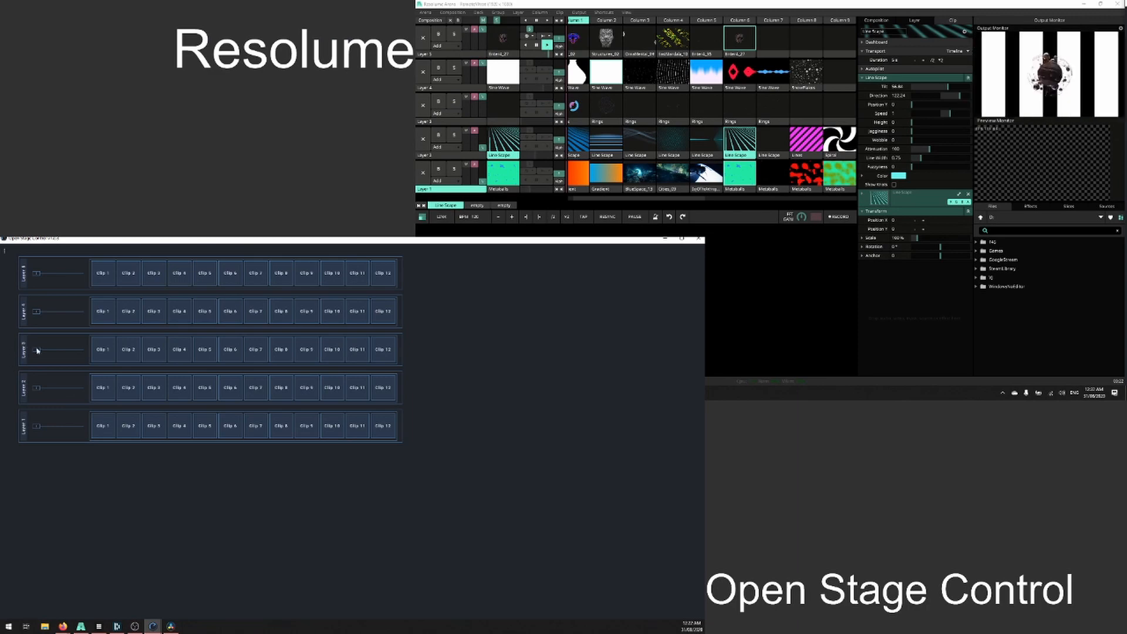
pyautogui.moveTo(37, 350); pyautogui.dragTo(36, 352)
pyautogui.moveTo(107, 352); pyautogui.dragTo(307, 355)
# - Test the faders of Layers 4 and 5, triggering clips 1 and 4 on Layer 4 and clips 2, 5 and 7 on Layer 5
pyautogui.moveTo(36, 312)
pyautogui.mouseDown()
pyautogui.moveTo(72, 314)
pyautogui.moveTo(36, 313)
pyautogui.mouseUp()
pyautogui.click(104, 306)
pyautogui.click(179, 313)
pyautogui.click(131, 276)
pyautogui.click(207, 279)
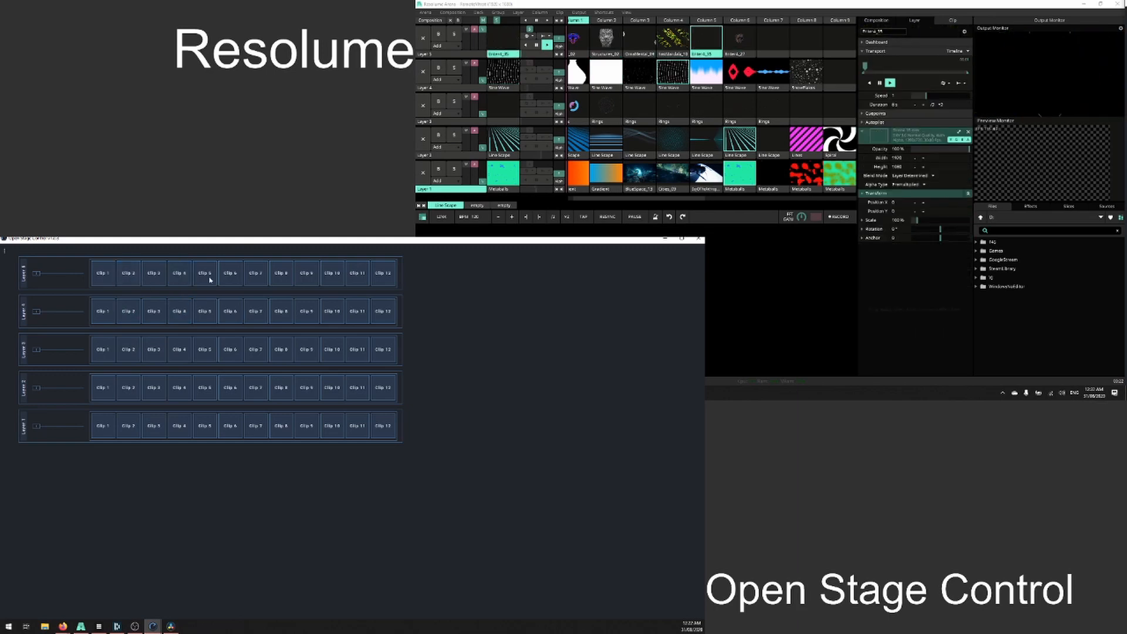
pyautogui.click(256, 278)
pyautogui.moveTo(38, 277); pyautogui.dragTo(36, 275)
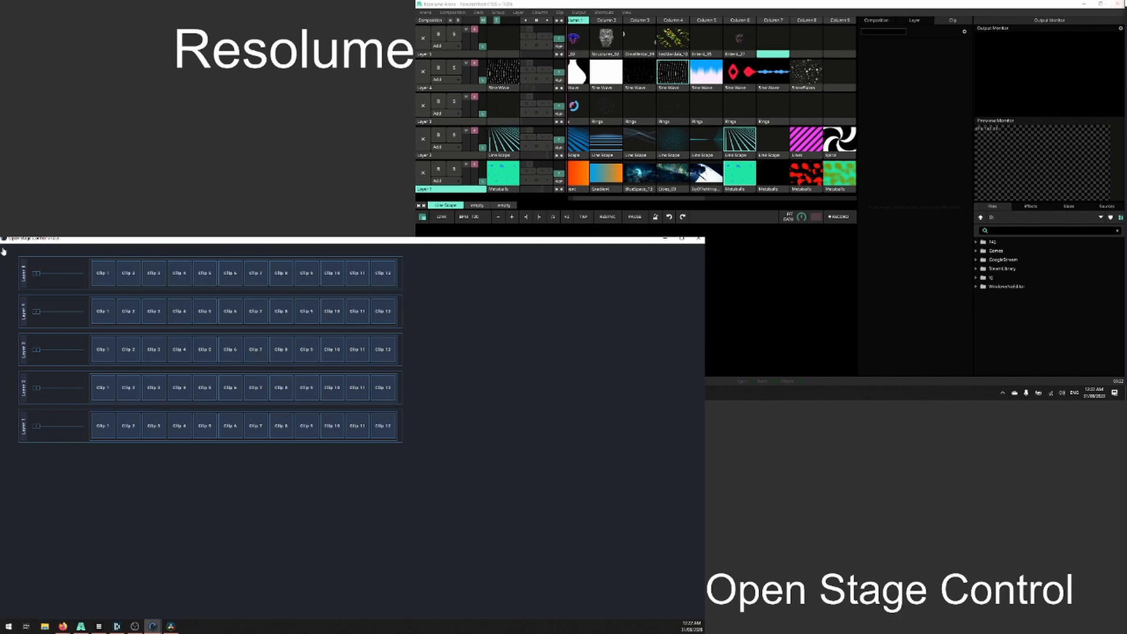
# - Re-enable the editor and widen the Layer 1 panel to make room for more clips
pyautogui.click(4, 250)
pyautogui.moveTo(23, 288)
pyautogui.click(82, 289)
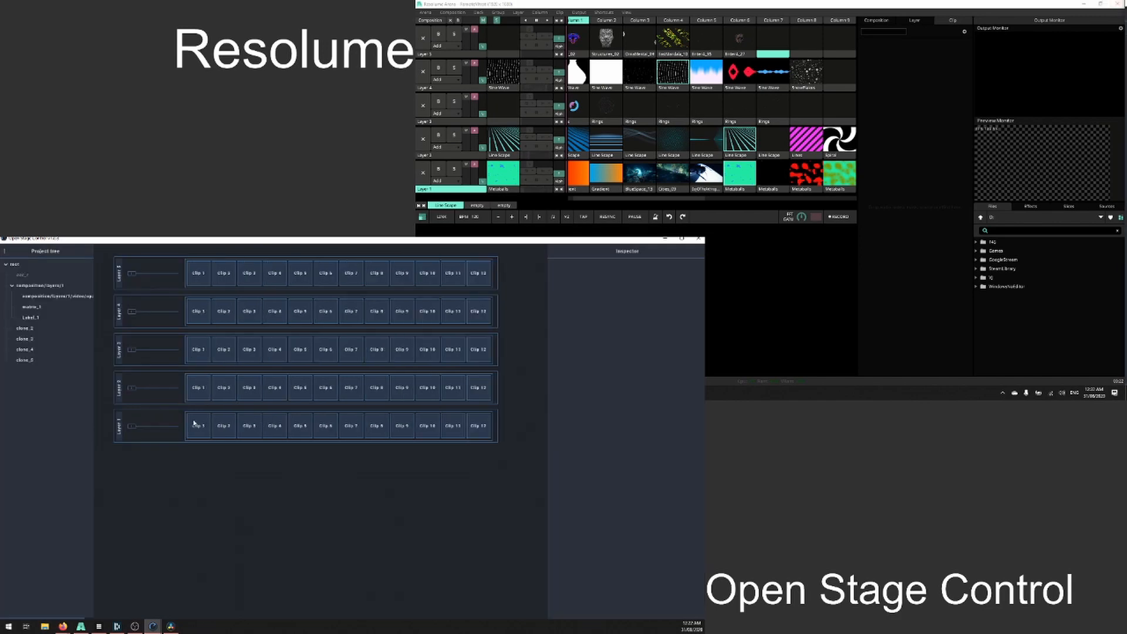
pyautogui.click(498, 432)
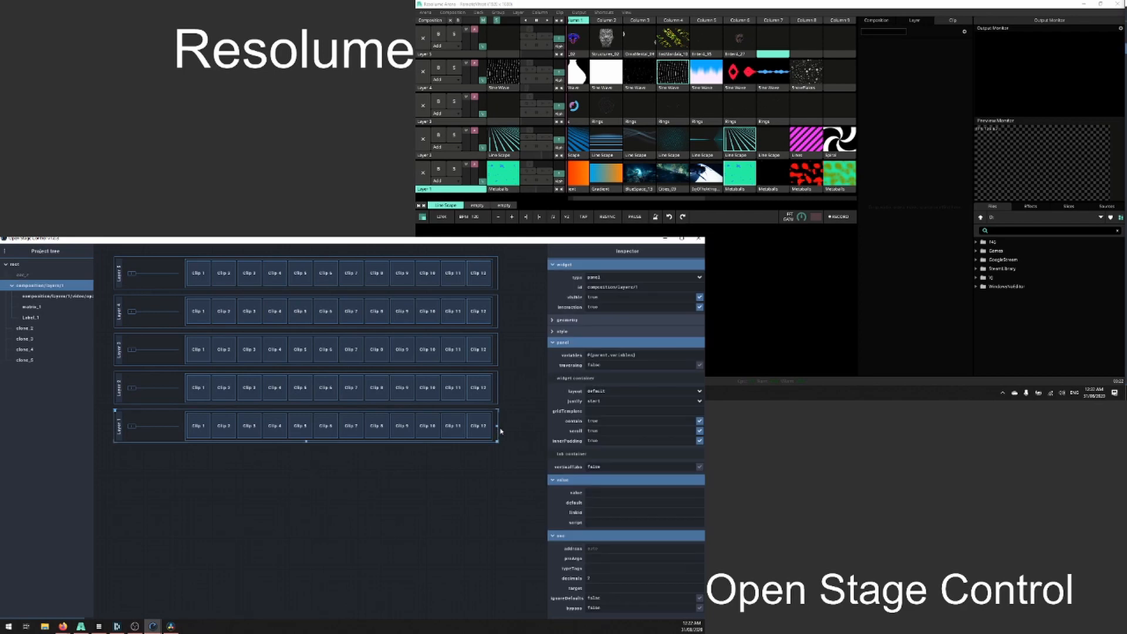
pyautogui.moveTo(498, 427); pyautogui.dragTo(543, 427)
# - Set the Layer 1 matrix quantity to 16 and widen the matrix within the enlarged panel
pyautogui.click(491, 426)
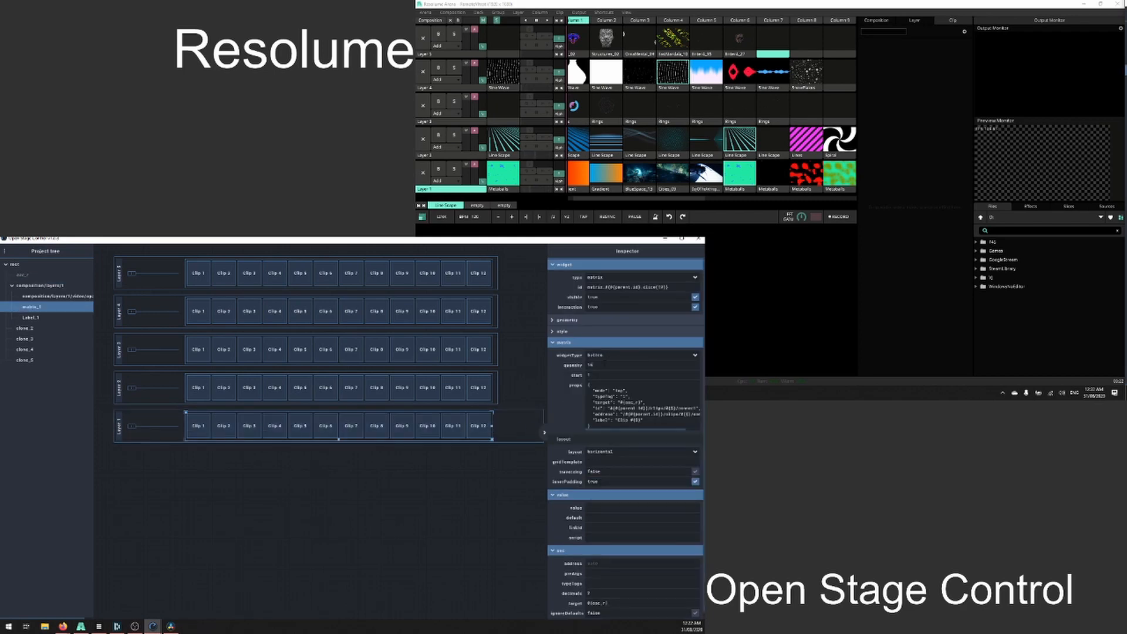
pyautogui.press('Return')
pyautogui.moveTo(492, 425); pyautogui.dragTo(530, 426)
# - Select the clones for Layers 2 to 5 together and widen them to match the Layer 1 panel
pyautogui.click(497, 399)
pyautogui.keyDown('shift'); pyautogui.click(497, 352); pyautogui.keyUp('shift')
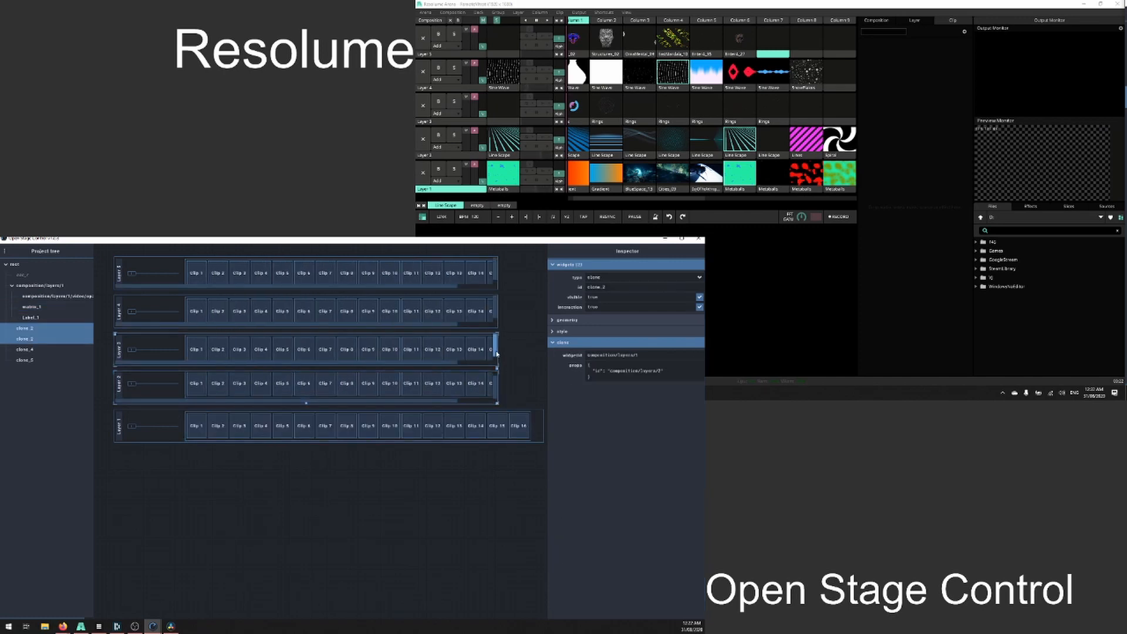
pyautogui.keyDown('shift'); pyautogui.click(496, 317); pyautogui.keyUp('shift')
pyautogui.keyDown('shift'); pyautogui.click(494, 284); pyautogui.keyUp('shift')
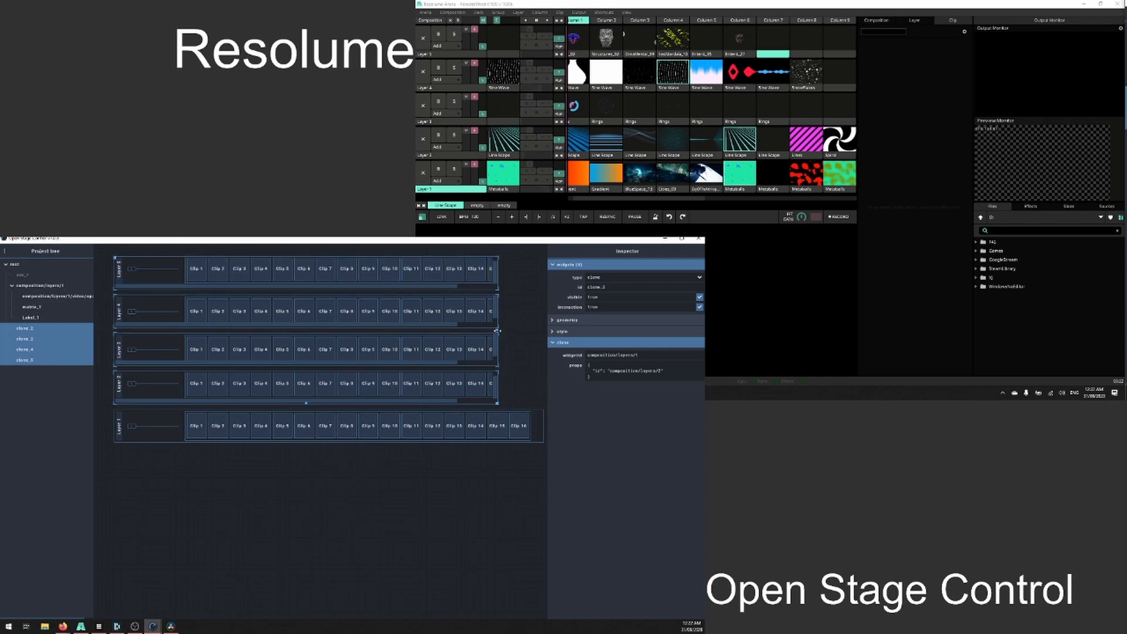
pyautogui.moveTo(496, 331); pyautogui.dragTo(537, 359)
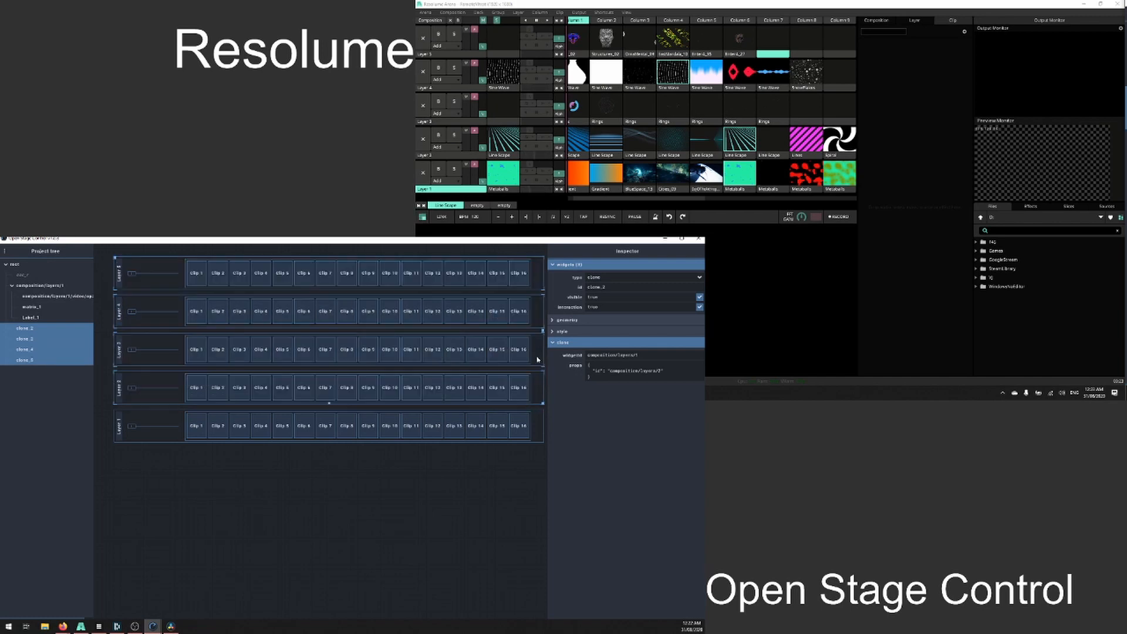
# - Stretch the Layer 1 clip matrix to the far edge of its panel
pyautogui.click(533, 436)
pyautogui.moveTo(531, 426); pyautogui.dragTo(544, 426)
pyautogui.click(355, 493)
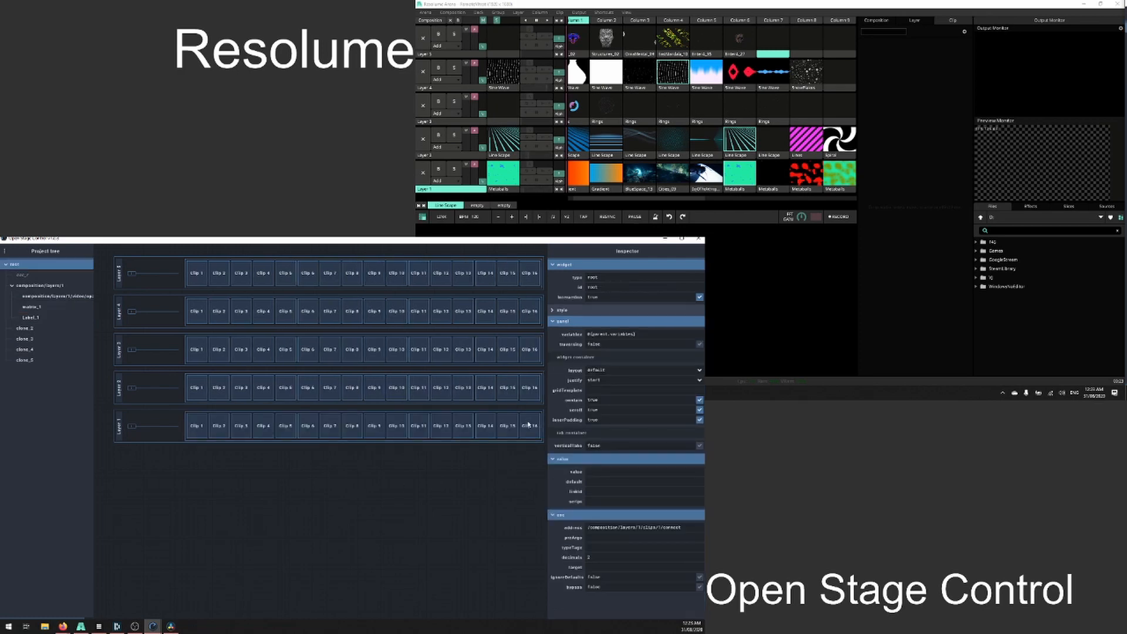
pyautogui.click(512, 425)
pyautogui.click(240, 427)
pyautogui.click(194, 428)
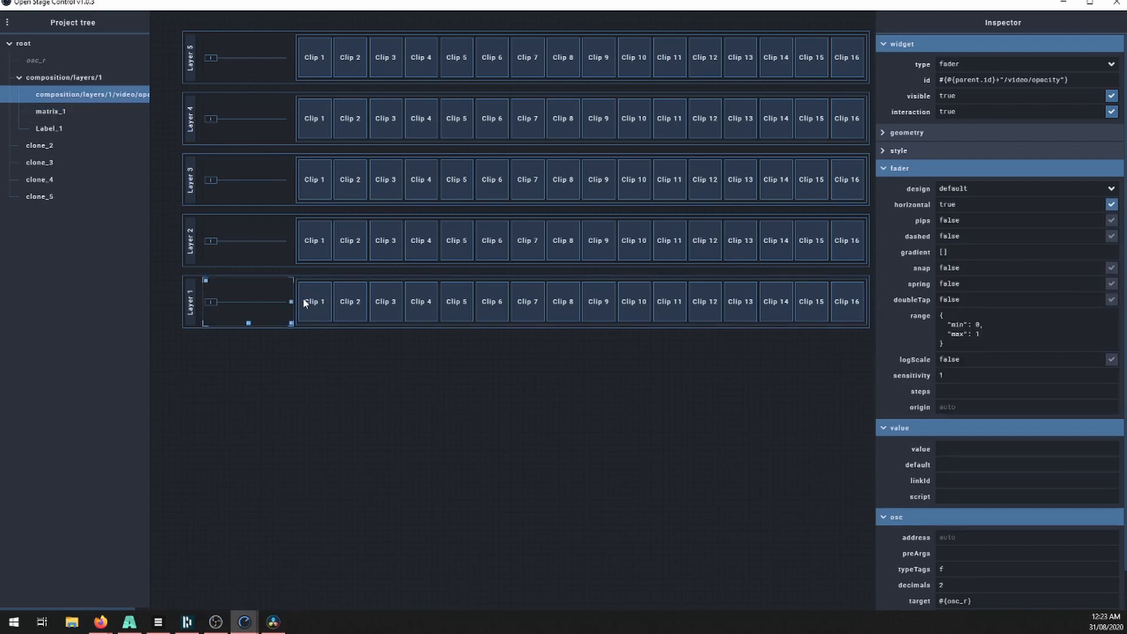
pyautogui.click(305, 302)
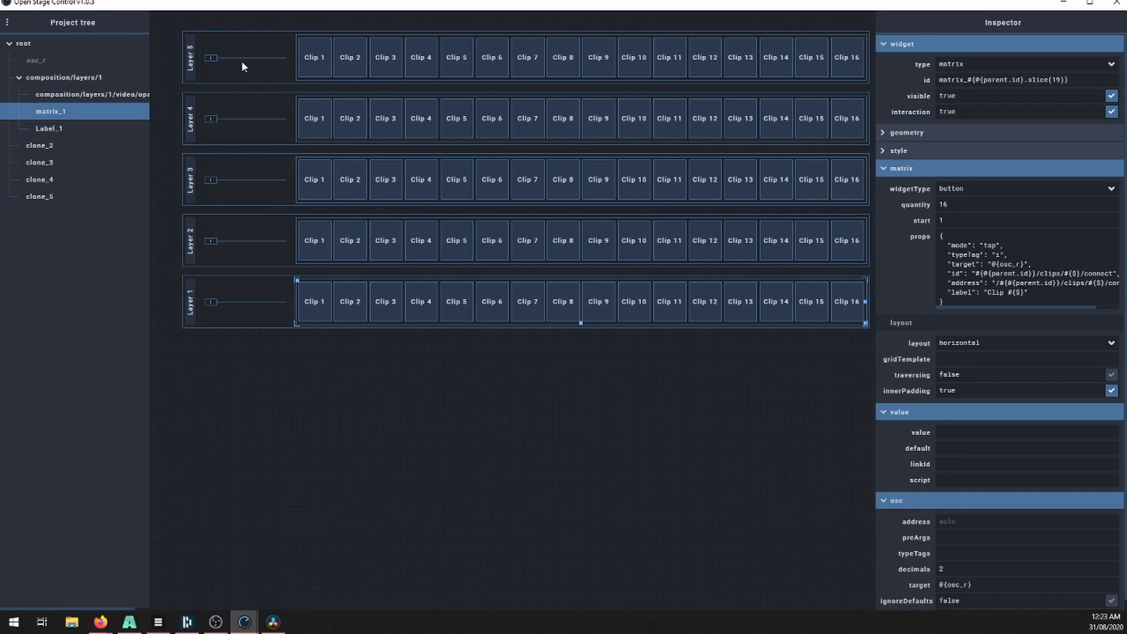
# - Save the session as OSC.json in the Documents\OpenStageControl\Projects folder
pyautogui.click(8, 24)
pyautogui.moveTo(24, 46)
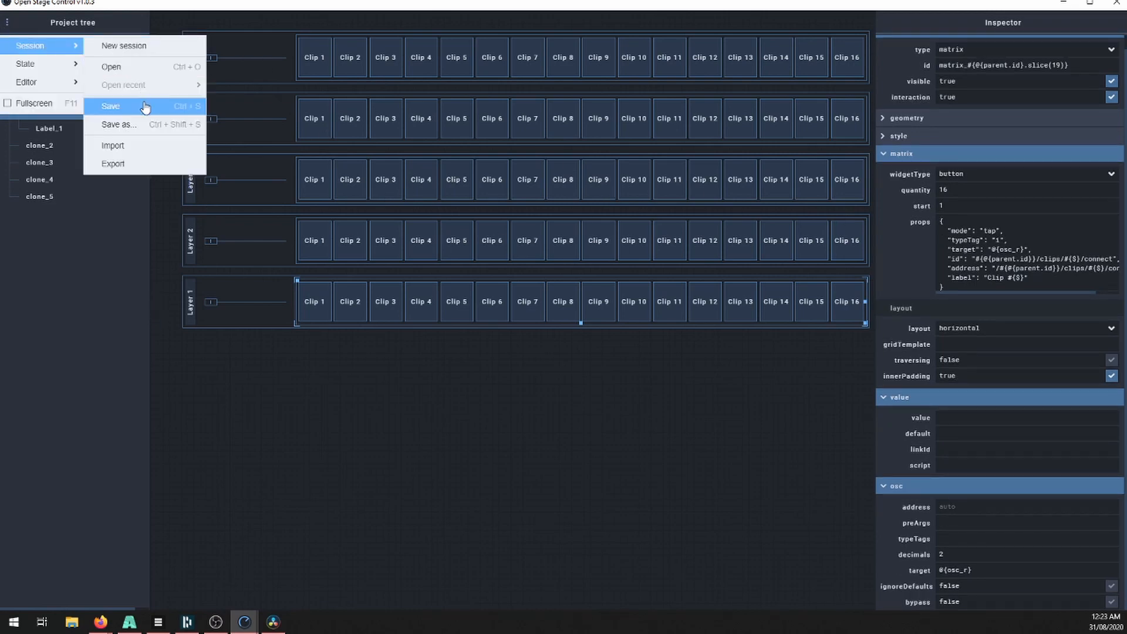
pyautogui.click(110, 106)
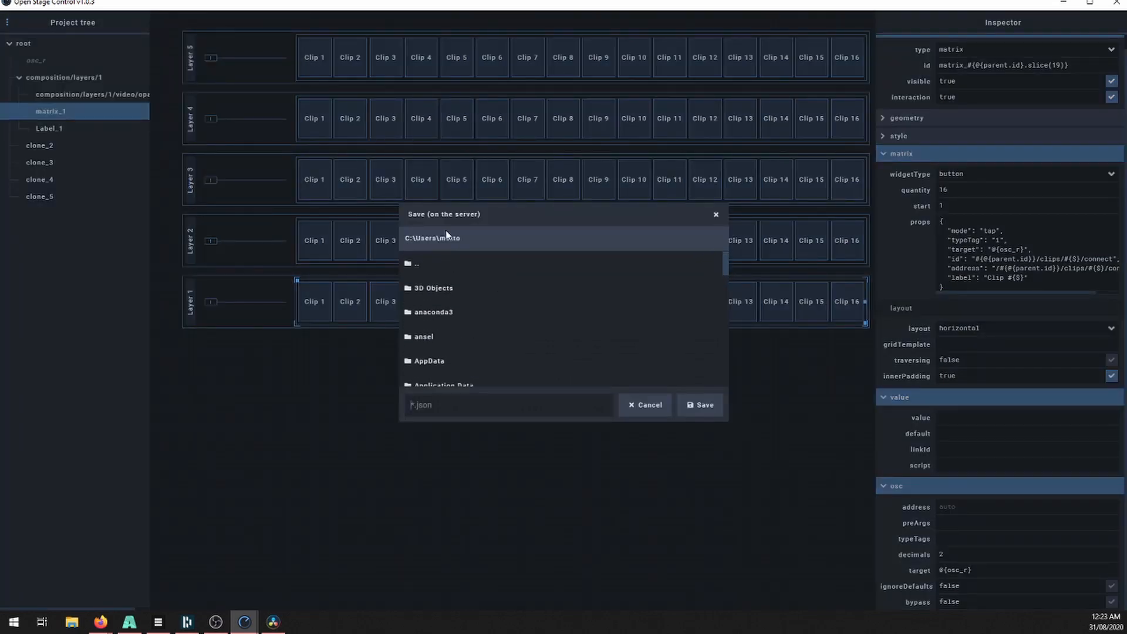
pyautogui.write('Resolum')
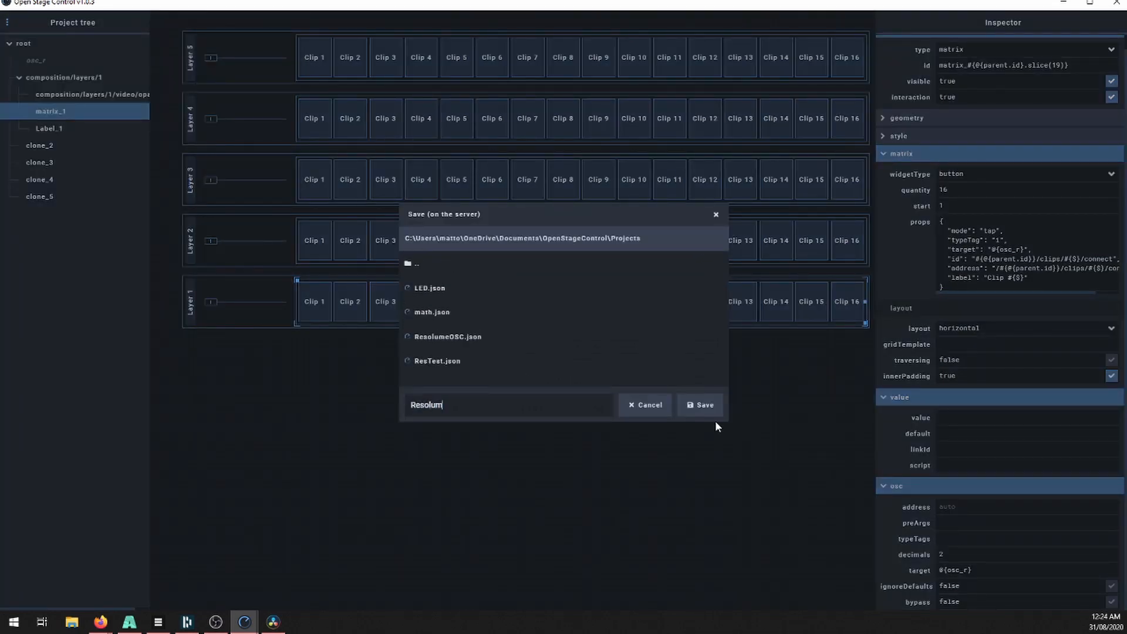
pyautogui.write('eOSC.json')
pyautogui.press('Return')
pyautogui.click(51, 37)
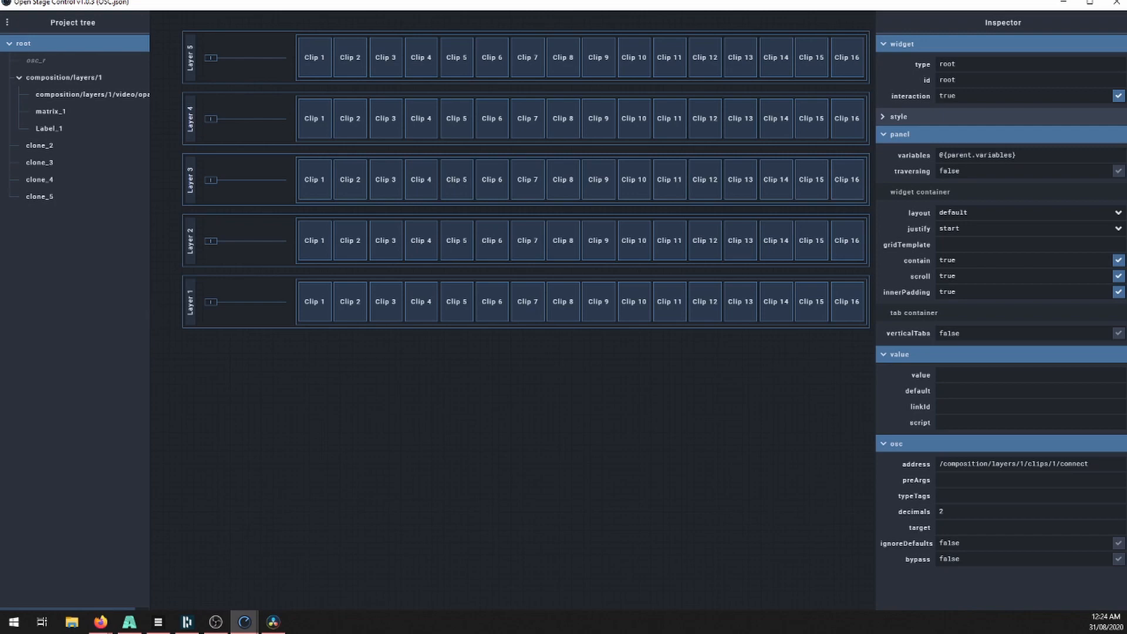
# - Turn off the editor and minimize the session window
pyautogui.click(7, 23)
pyautogui.moveTo(49, 84)
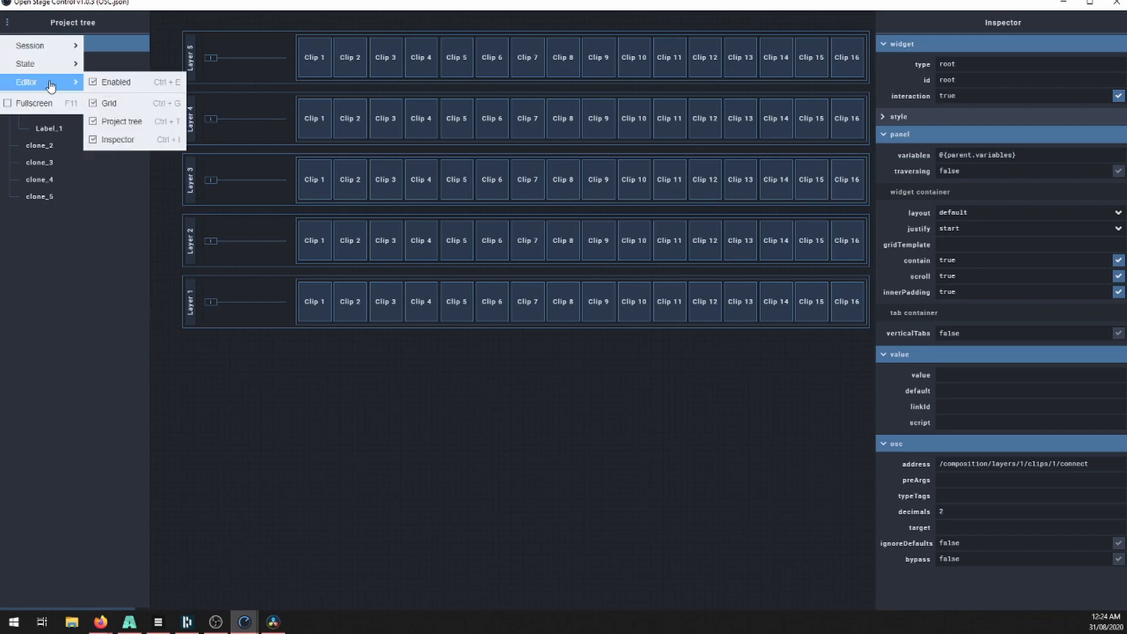
pyautogui.click(112, 82)
pyautogui.click(1062, 3)
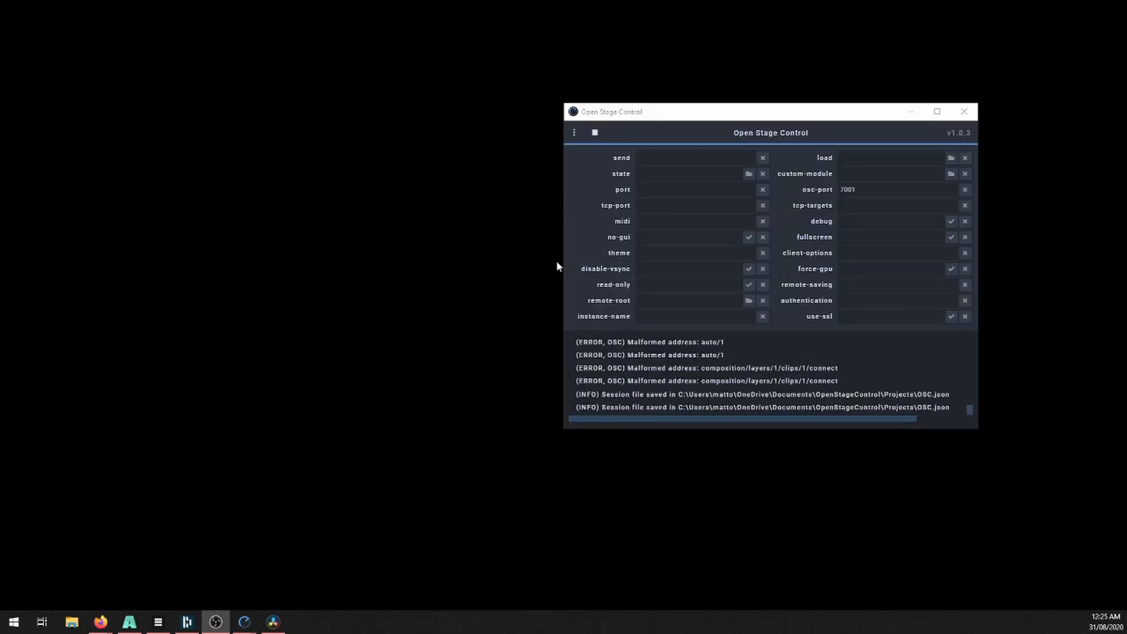
# - Switch to Firefox and open the Open Stage Control client at 127.0.0.1:8080
pyautogui.moveTo(332, 0); pyautogui.dragTo(512, 40)
pyautogui.click(496, 59)
pyautogui.write('127.0.0.1:8080')
pyautogui.press('Return')
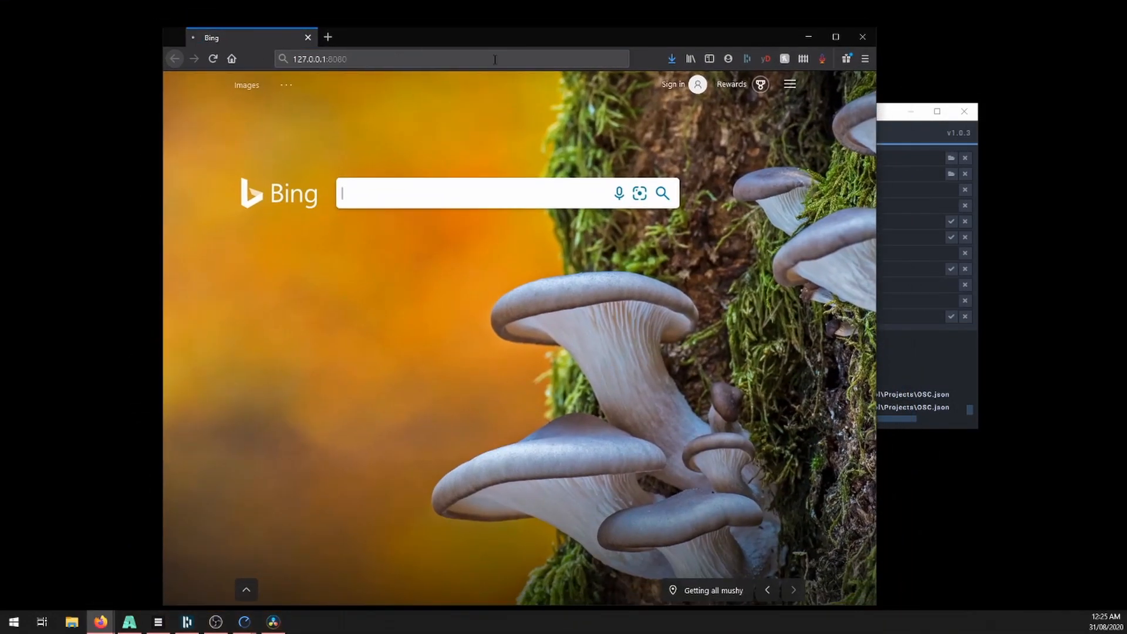
pyautogui.moveTo(488, 32); pyautogui.dragTo(370, 23)
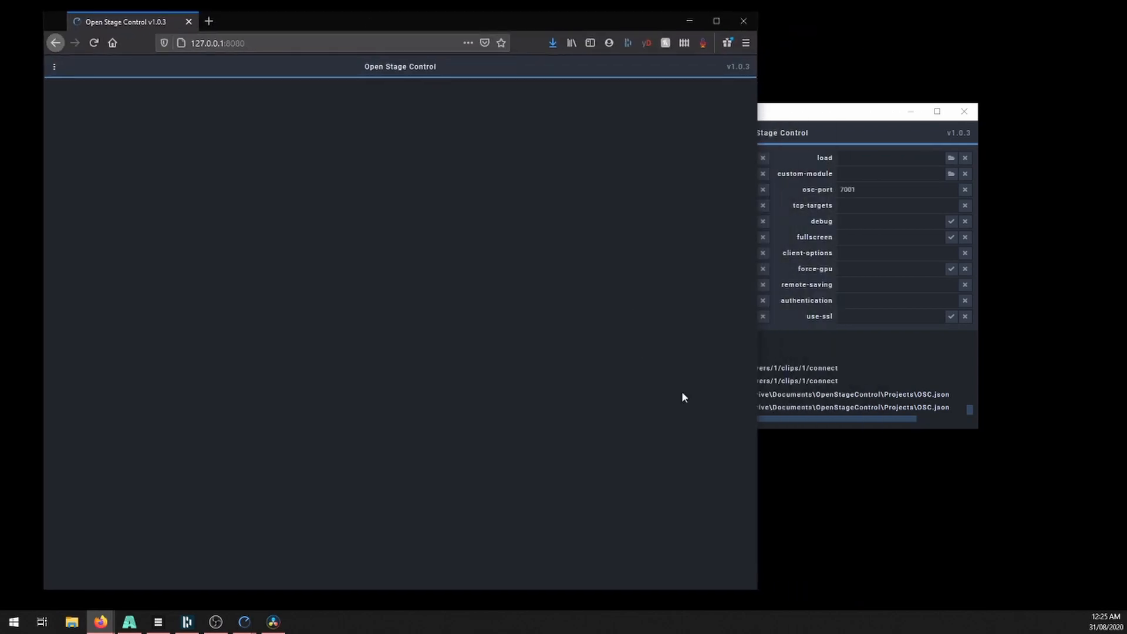
# - Load the recently used session OSC.json from Documents\OpenStageControl\Projects into the browser client
pyautogui.click(53, 70)
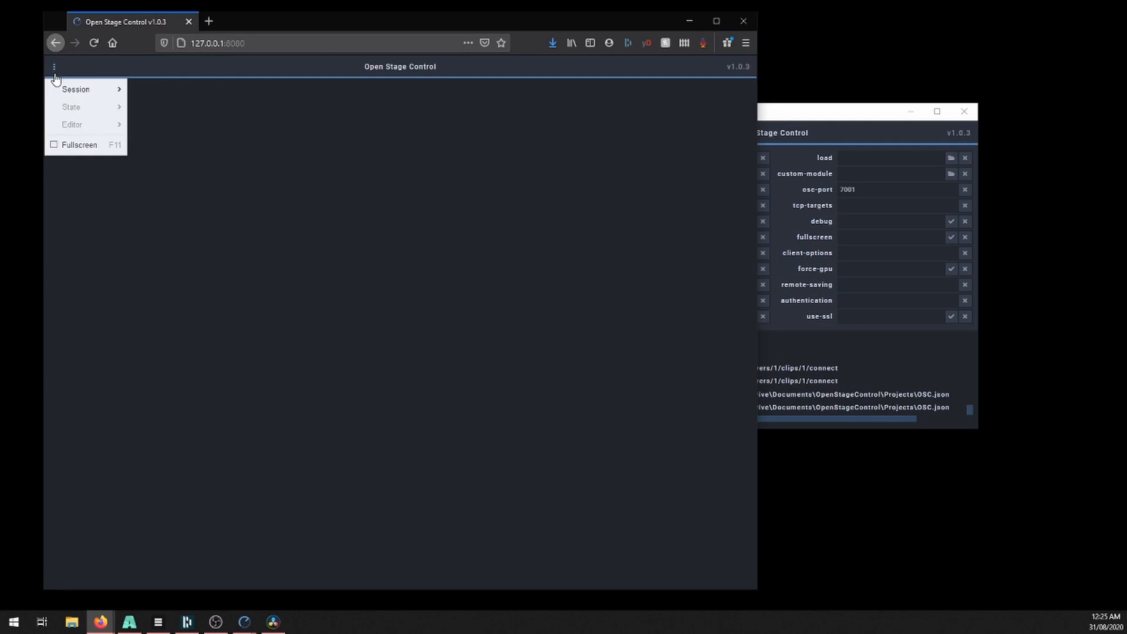
pyautogui.moveTo(100, 91)
pyautogui.moveTo(179, 130)
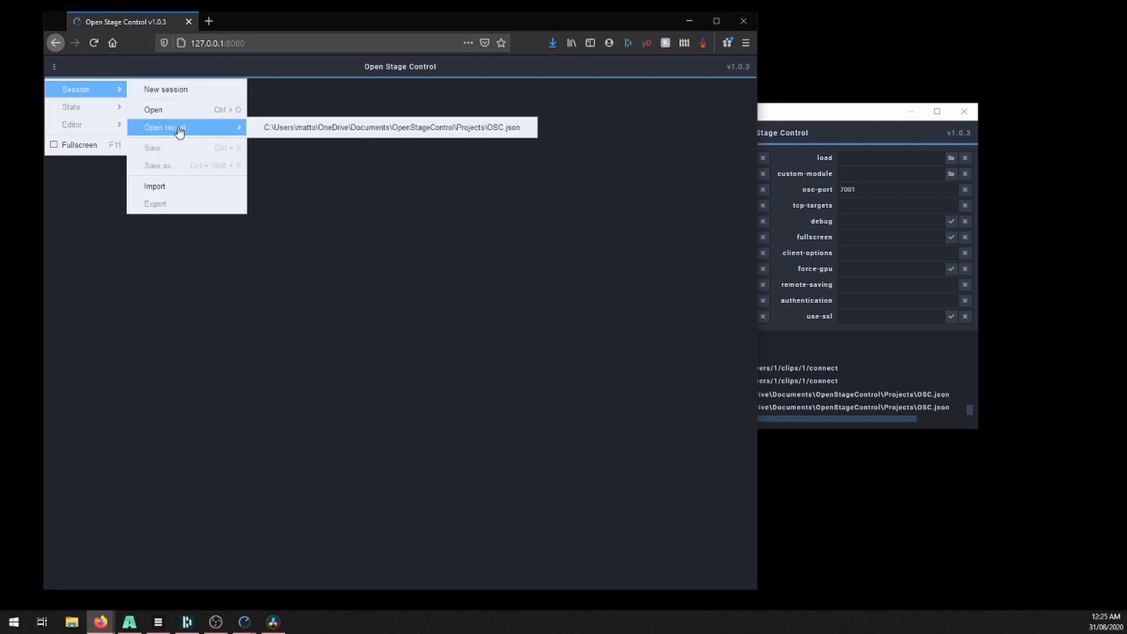
pyautogui.click(394, 133)
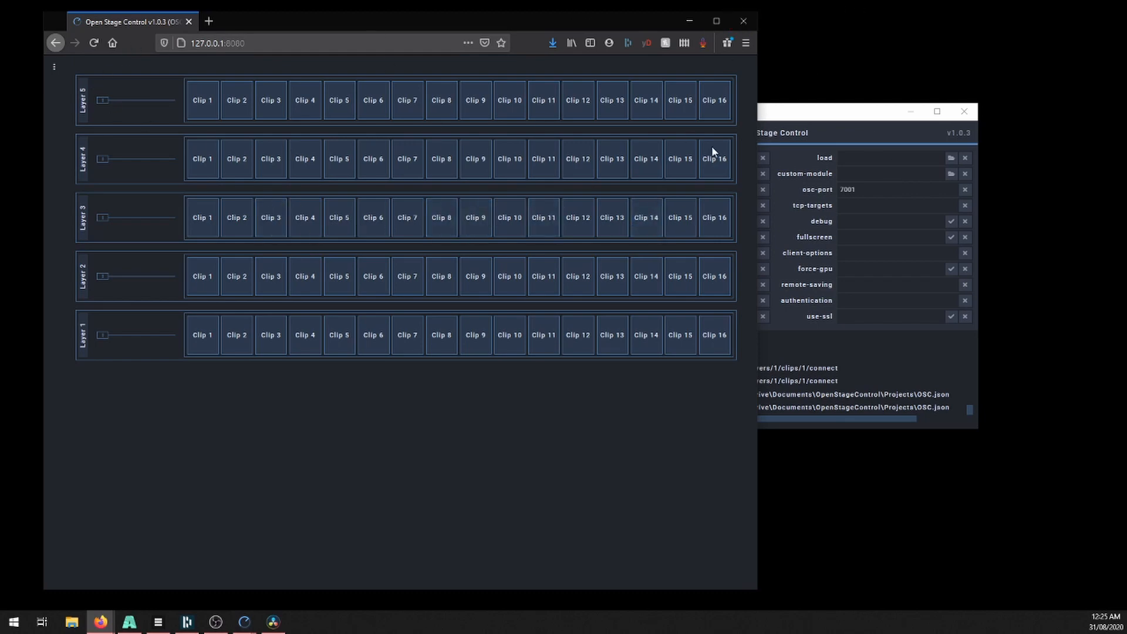
pyautogui.click(54, 66)
pyautogui.moveTo(82, 89)
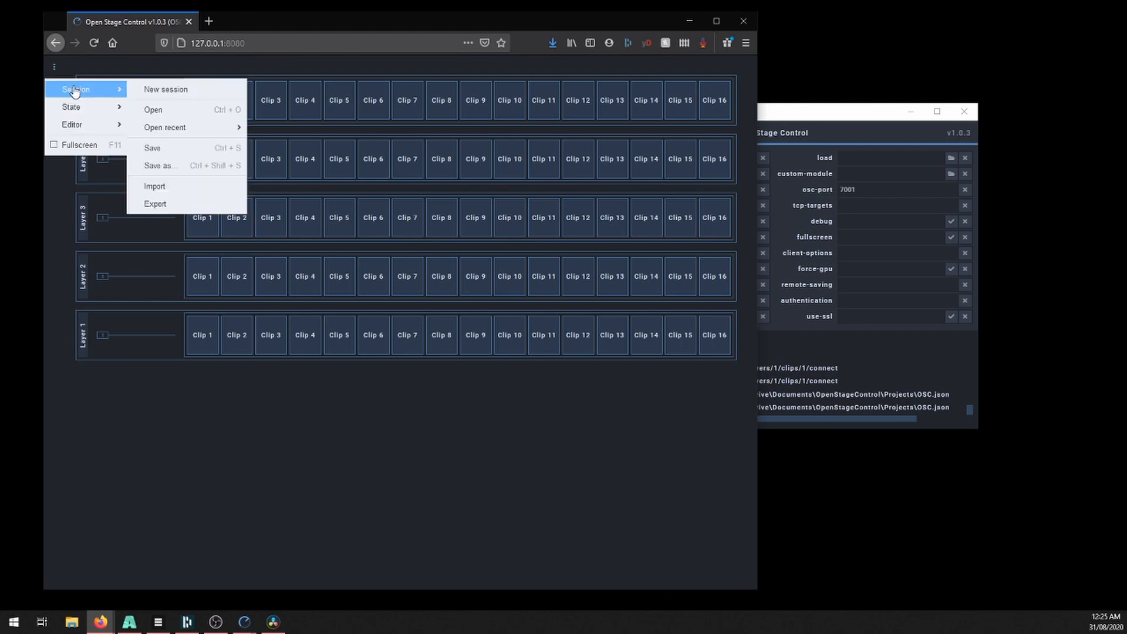
pyautogui.moveTo(176, 127)
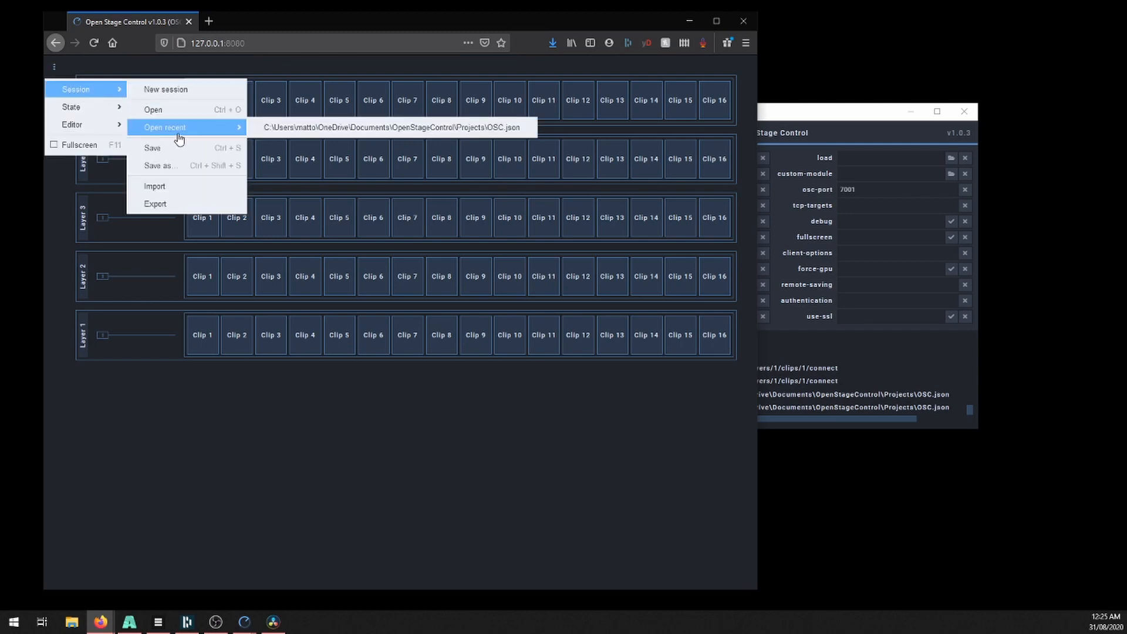
pyautogui.click(804, 66)
# - Uncover the server launcher to show the help for its load option, and close the browser window
pyautogui.moveTo(640, 20); pyautogui.dragTo(682, 543)
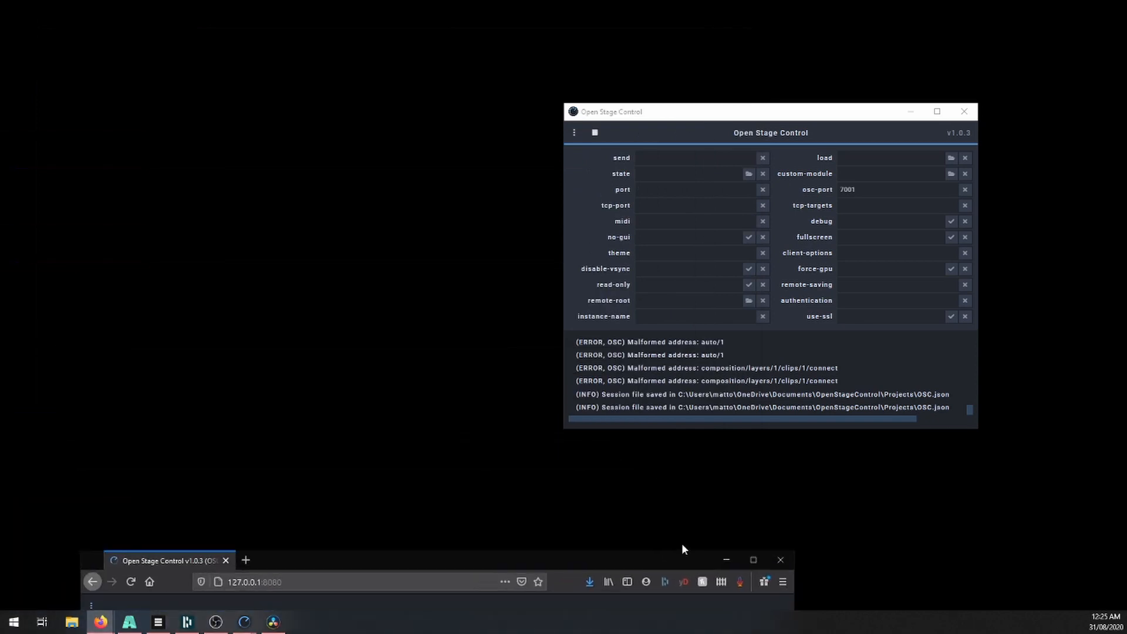
pyautogui.click(826, 157)
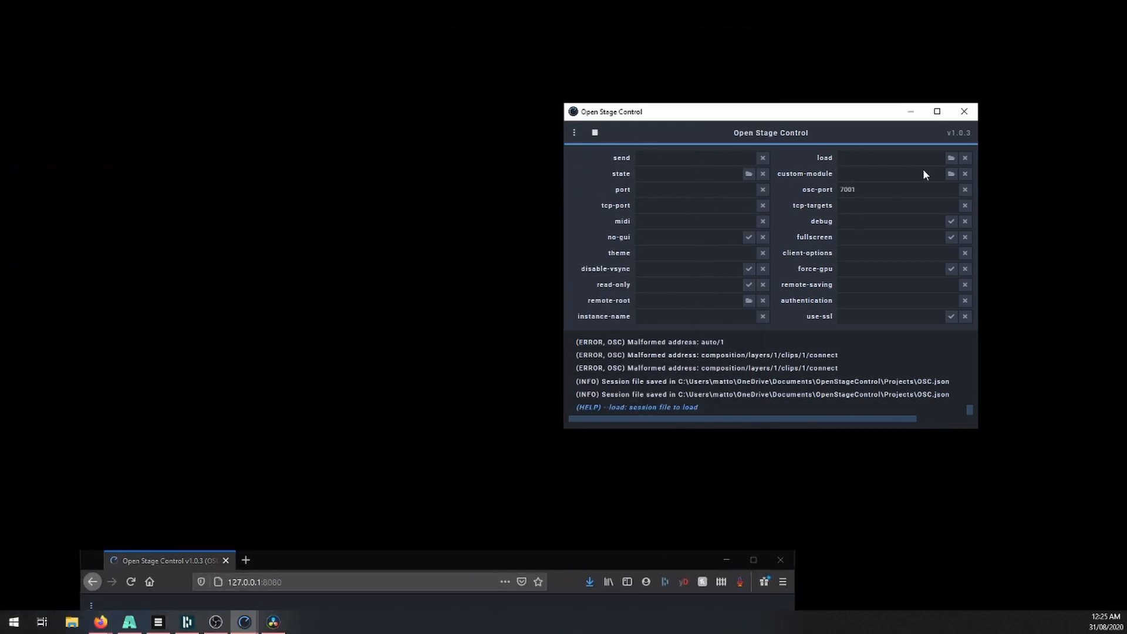
pyautogui.click(778, 560)
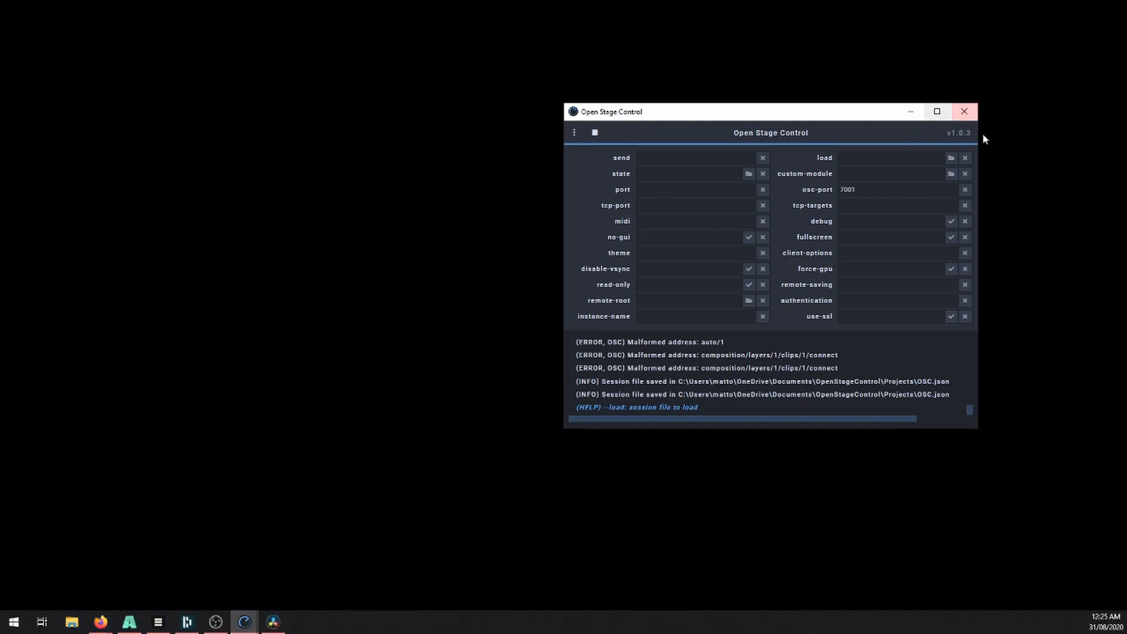